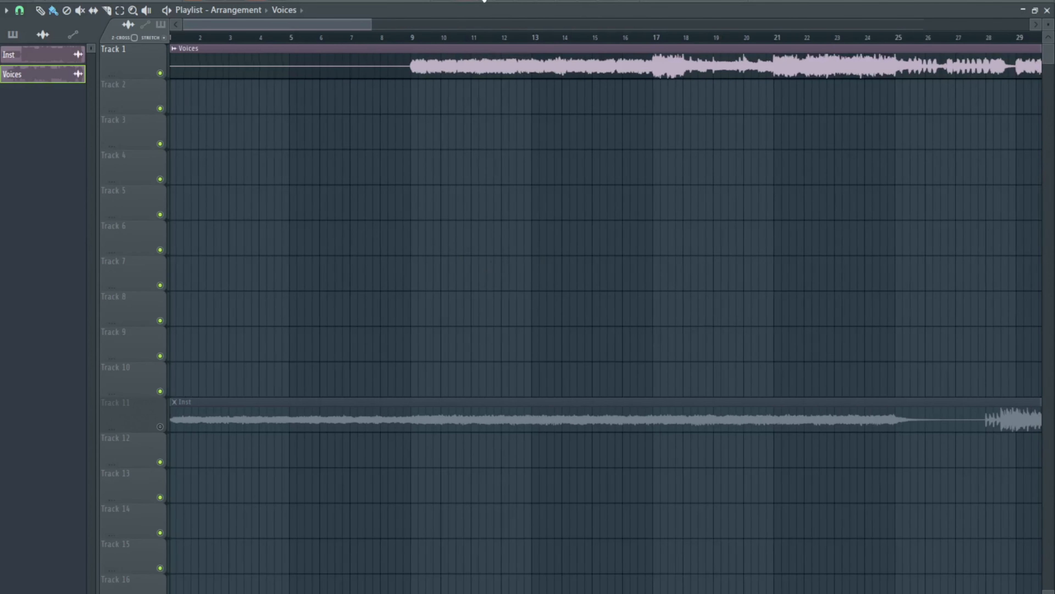
Add an FL Keys instrument channel to the channel rack and close its plugin window
{"action": "key", "text": "F6"}
{"action": "left_click", "coordinate": [255, 88]}
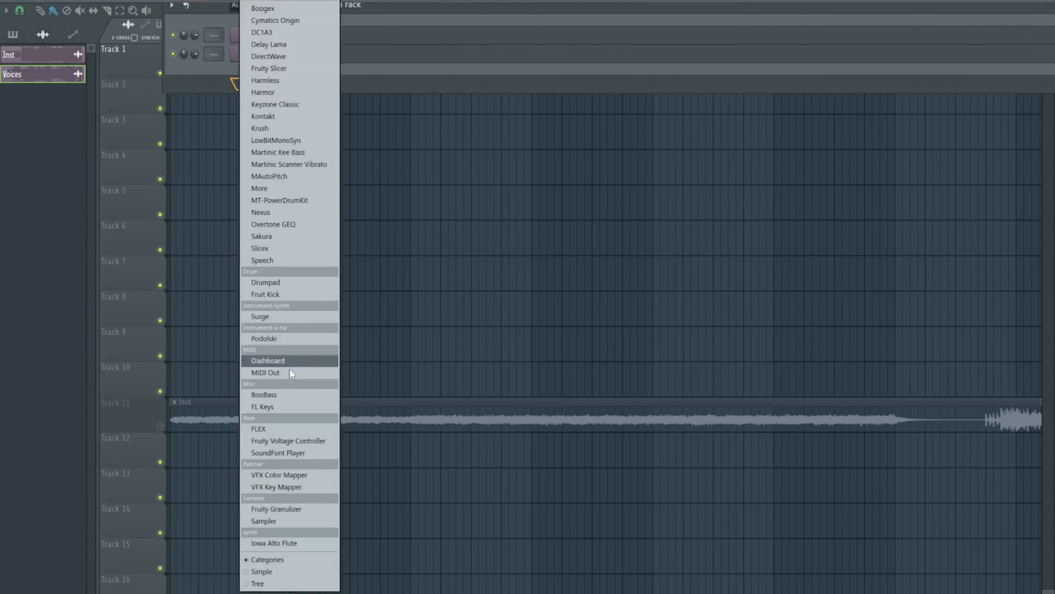
{"action": "left_click", "coordinate": [317, 410]}
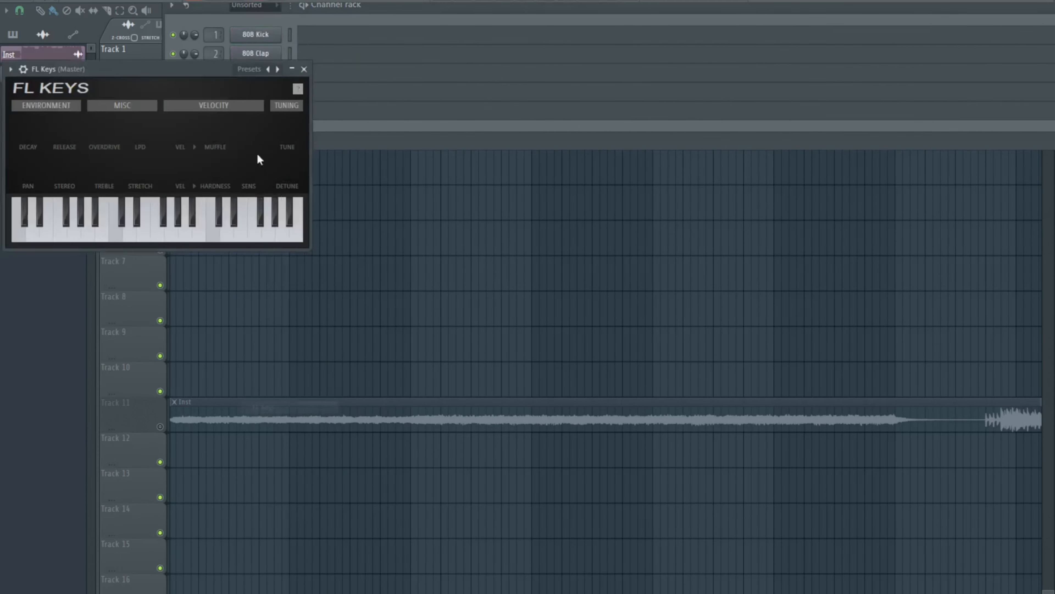
{"action": "left_click", "coordinate": [300, 71]}
Delete the 808 Snare, 808 HiHat, 808 Clap and 808 Kick channels, leaving only FL Keys in the channel rack
{"action": "right_click", "coordinate": [266, 109]}
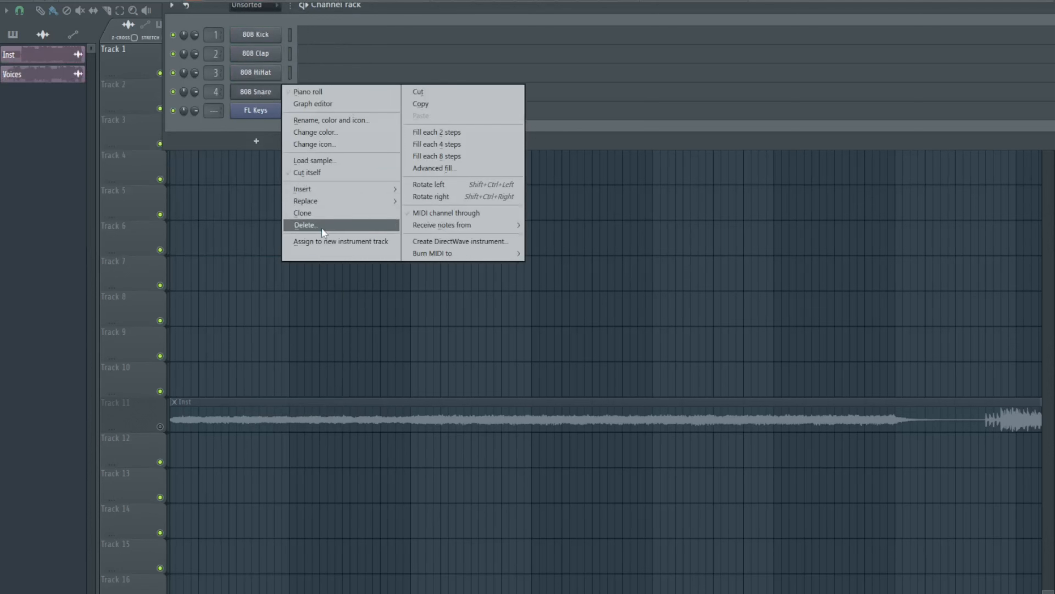
{"action": "left_click", "coordinate": [305, 225]}
{"action": "right_click", "coordinate": [254, 72]}
{"action": "left_click", "coordinate": [306, 205]}
{"action": "right_click", "coordinate": [256, 53]}
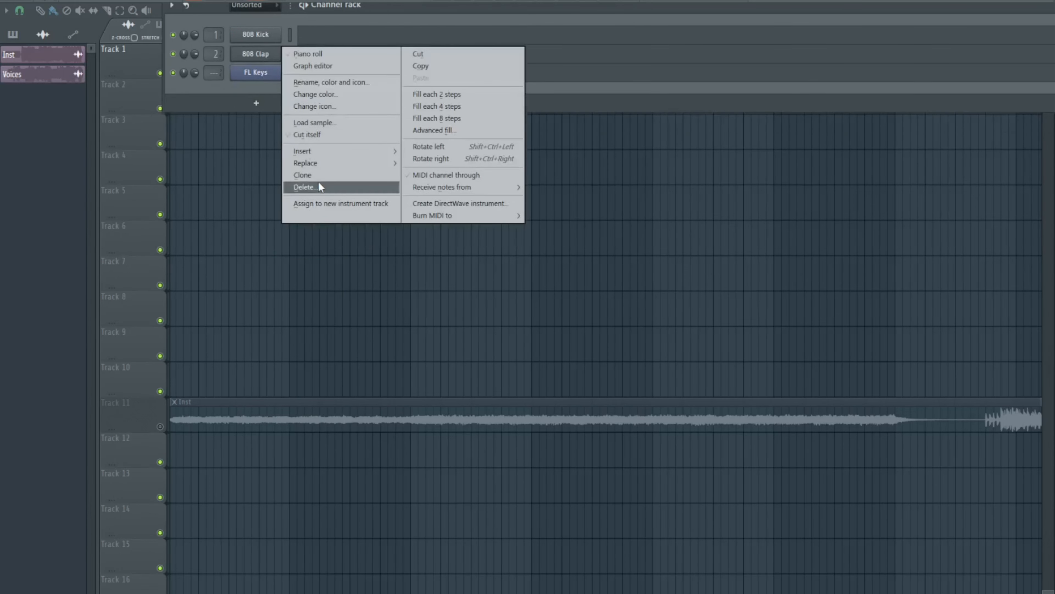
{"action": "left_click", "coordinate": [323, 184]}
{"action": "right_click", "coordinate": [255, 34]}
{"action": "left_click", "coordinate": [328, 167]}
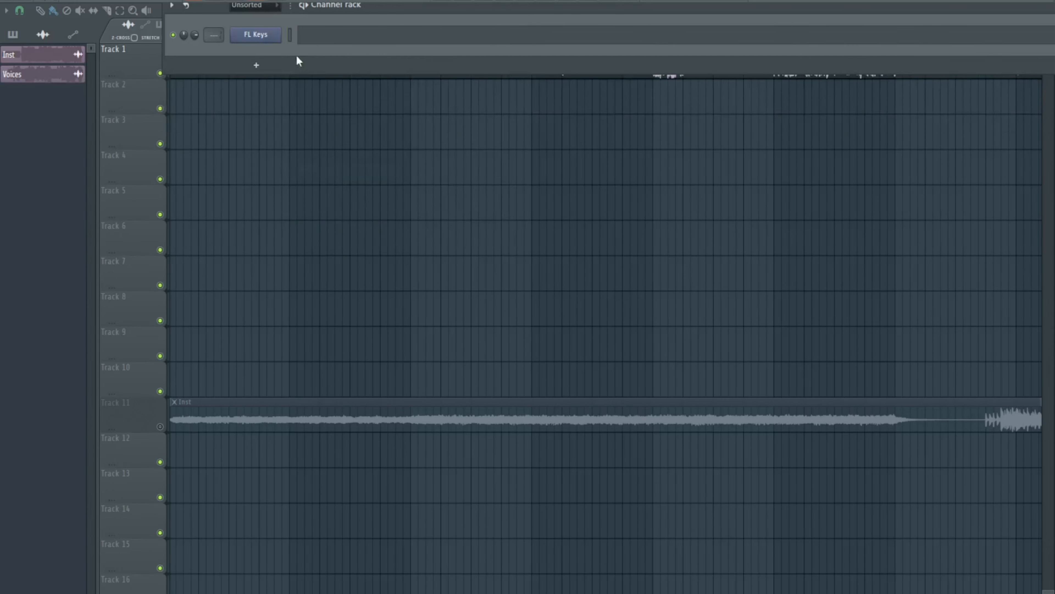
{"action": "left_click_drag", "start_coordinate": [374, 8], "coordinate": [164, 38]}
{"action": "key", "text": "F6"}
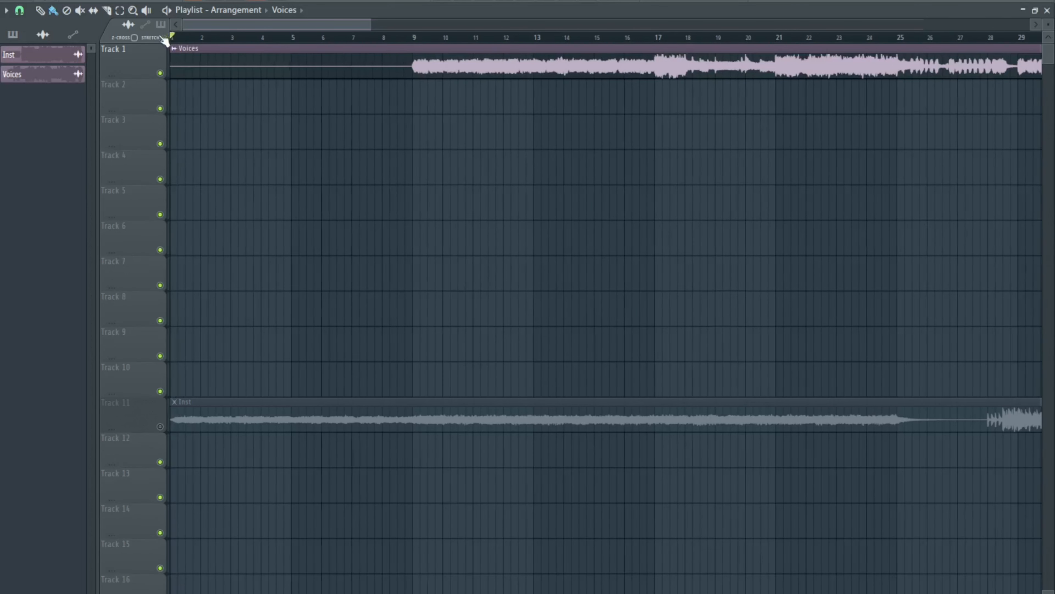
Add a Fruity Slicer channel loaded with the Boyfriend1 sample below FL Keys
{"action": "key", "text": "F6"}
{"action": "left_click", "coordinate": [257, 142]}
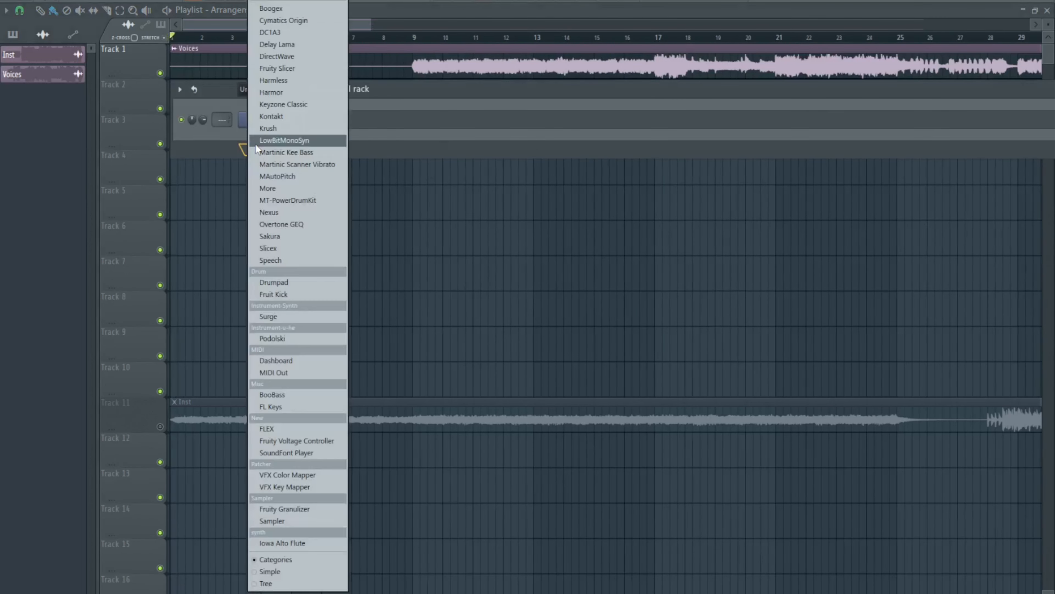
{"action": "left_click", "coordinate": [278, 68]}
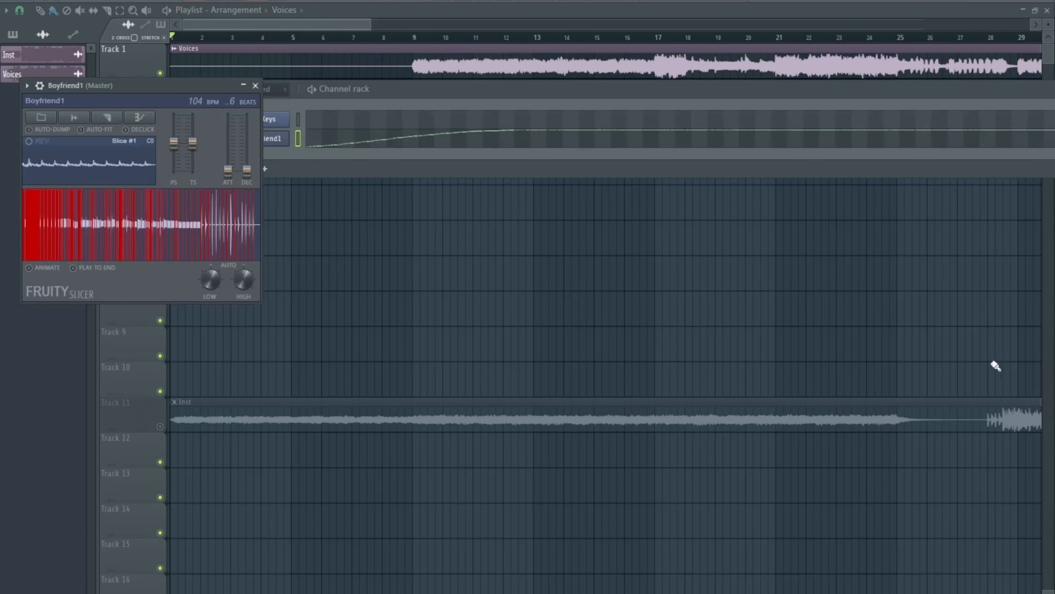
{"action": "left_click_drag", "start_coordinate": [119, 94], "coordinate": [523, 98]}
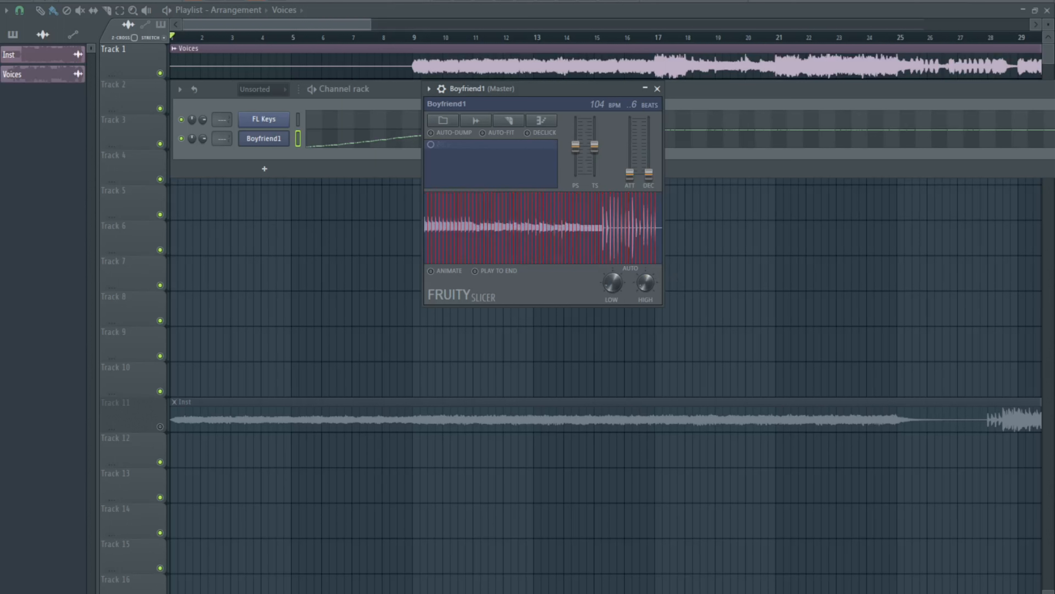
{"action": "left_click_drag", "start_coordinate": [643, 280], "coordinate": [644, 278]}
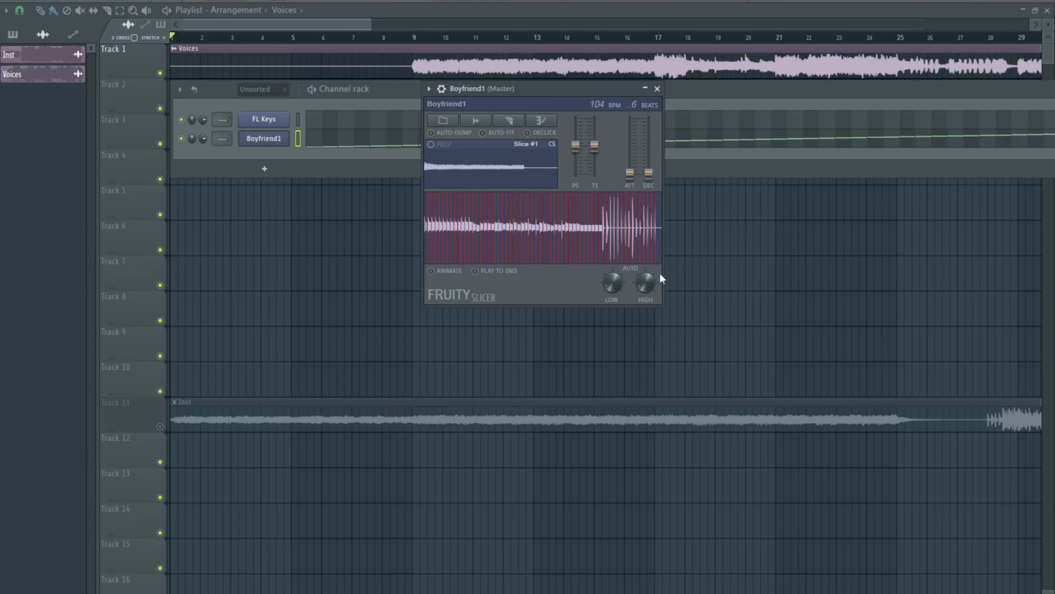
Adjust the envelope settings of the Boyfriend1 channel, check its miscellaneous settings and close the plugin window
{"action": "left_click", "coordinate": [441, 89]}
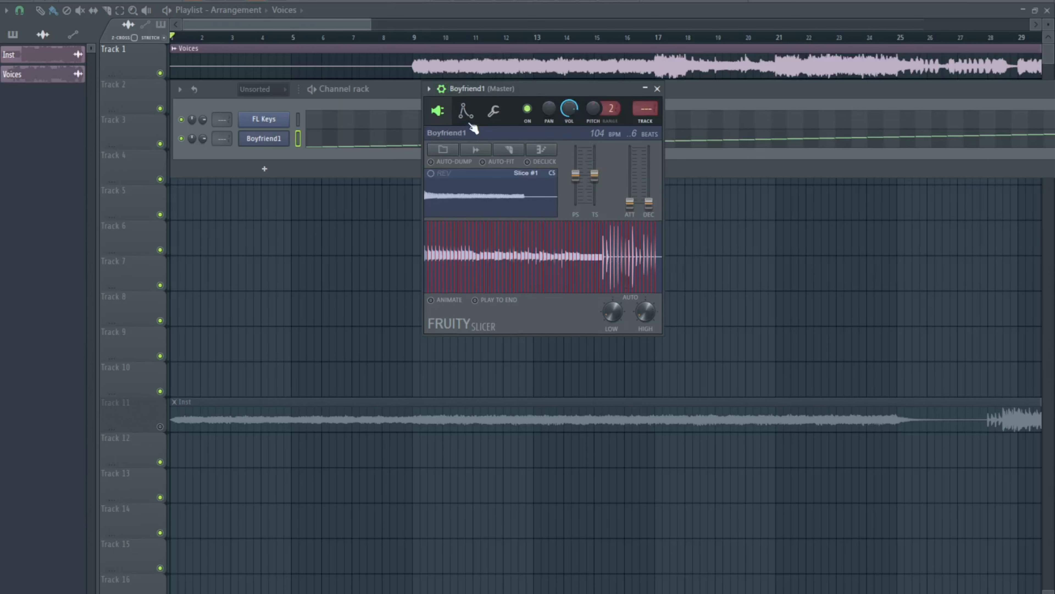
{"action": "left_click", "coordinate": [466, 111]}
{"action": "left_click_drag", "start_coordinate": [460, 239], "coordinate": [460, 277]}
{"action": "left_click_drag", "start_coordinate": [526, 229], "coordinate": [527, 183]}
{"action": "left_click_drag", "start_coordinate": [549, 235], "coordinate": [549, 272]}
{"action": "left_click", "coordinate": [494, 111]}
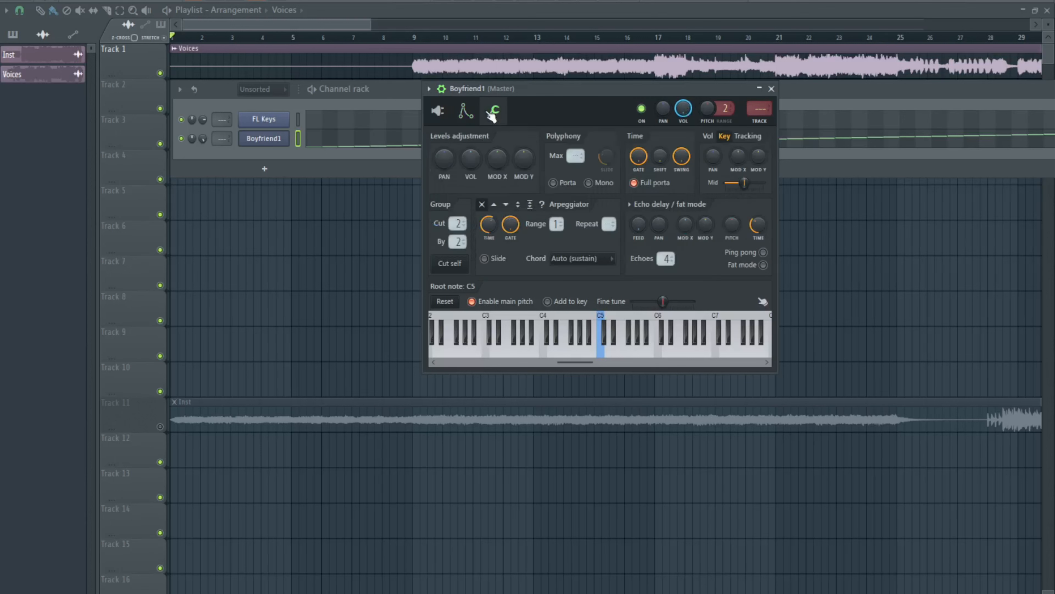
{"action": "left_click", "coordinate": [771, 89]}
Open the Boyfriend1 channel's piano roll, then clear it and the channel rack away to return to the playlist
{"action": "right_click", "coordinate": [288, 140]}
{"action": "left_click", "coordinate": [318, 147]}
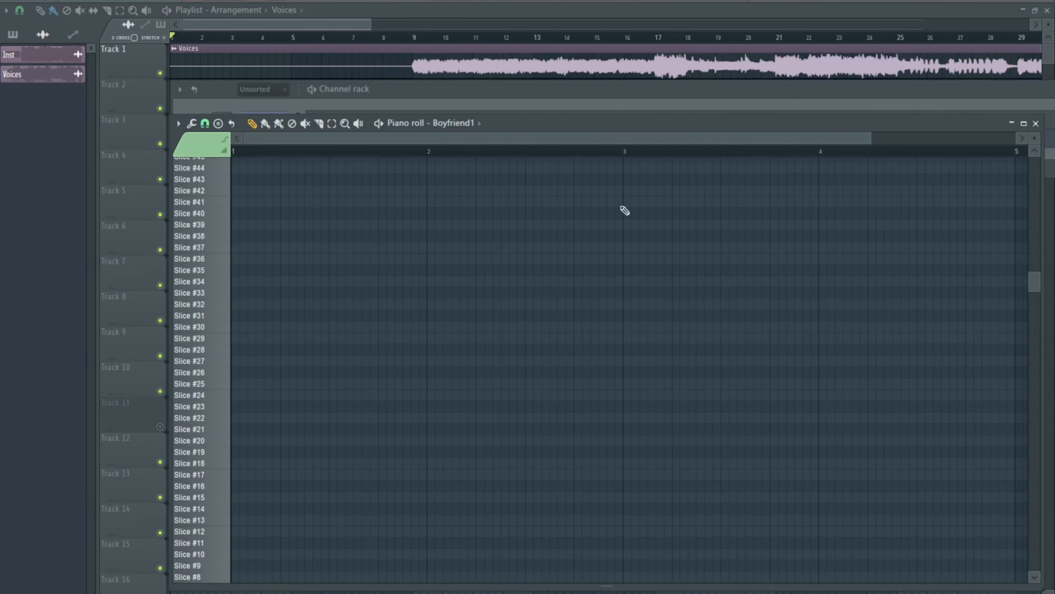
{"action": "left_click_drag", "start_coordinate": [474, 90], "coordinate": [439, 229]}
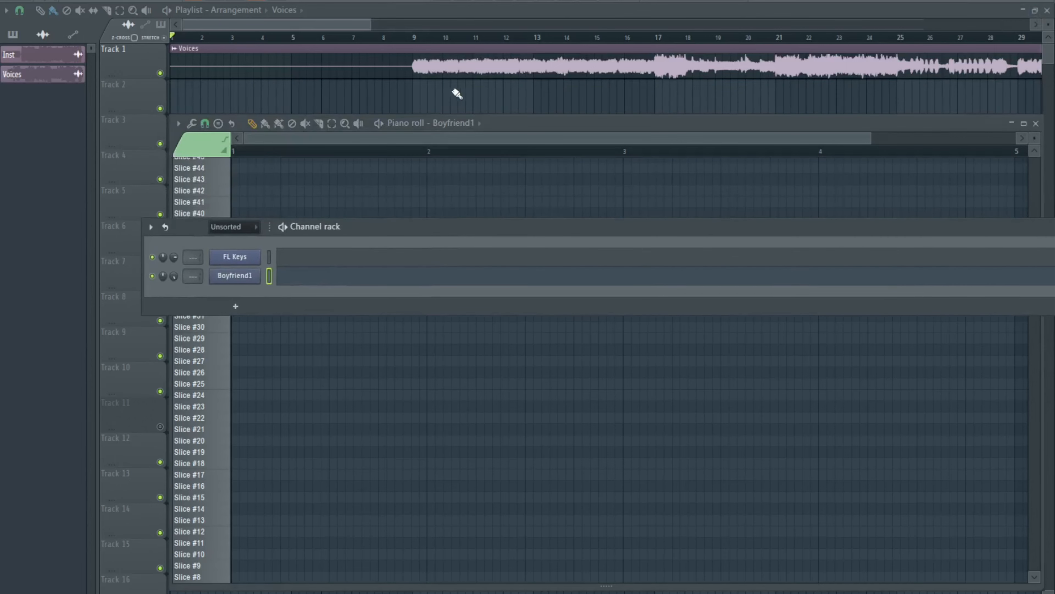
{"action": "left_click", "coordinate": [451, 100]}
Place Pattern 1 at the start of Track 2 and extend the clip to the end of the Voices clip
{"action": "left_click", "coordinate": [10, 35]}
{"action": "left_click_drag", "start_coordinate": [47, 55], "coordinate": [208, 97]}
{"action": "scroll", "coordinate": [210, 118], "scroll_direction": "down", "scroll_amount": 6}
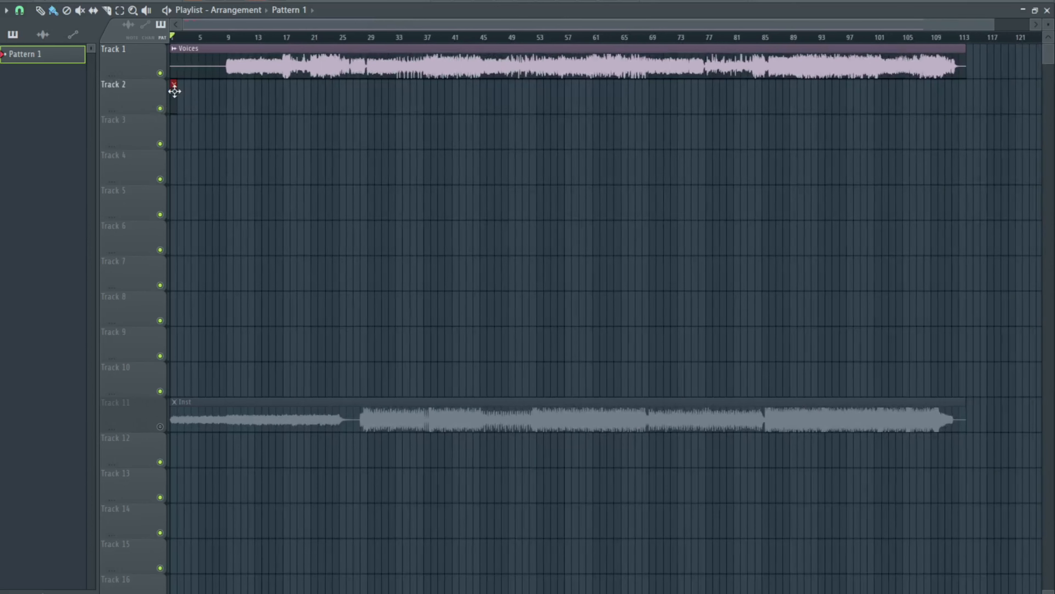
{"action": "left_click_drag", "start_coordinate": [183, 93], "coordinate": [966, 118]}
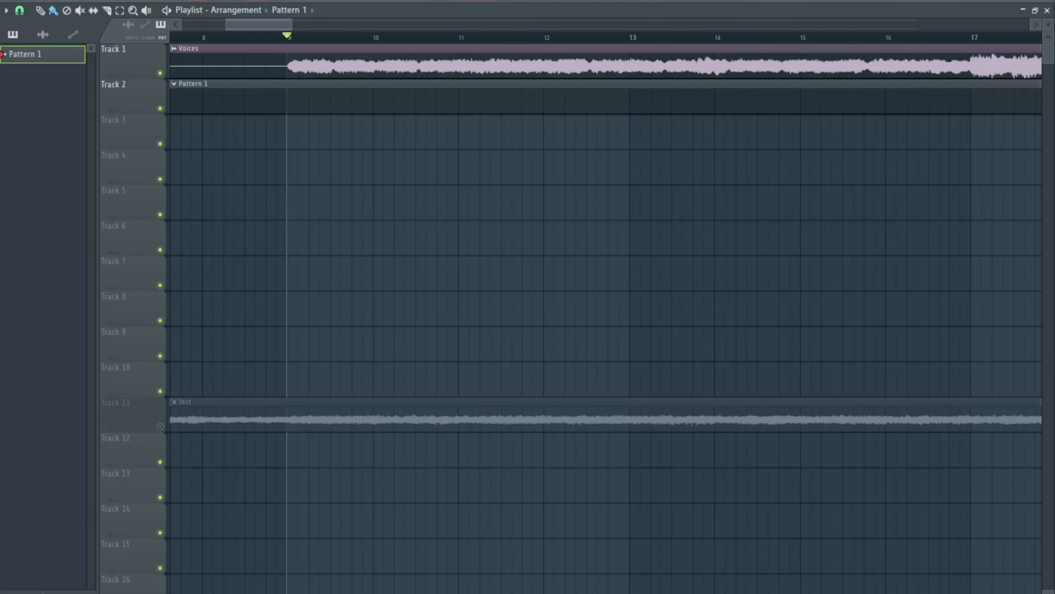
In the Boyfriend1 piano roll, place a slice note shortly after bar 11 and return the playhead to bar 9
{"action": "key", "text": "F7"}
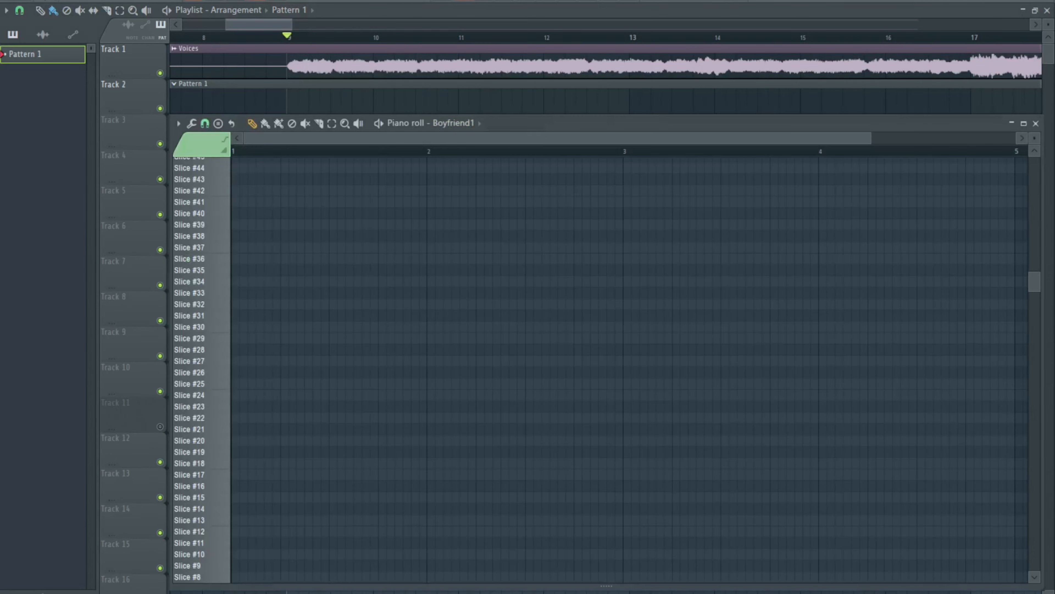
{"action": "left_click_drag", "start_coordinate": [478, 125], "coordinate": [1031, 150]}
{"action": "right_click", "coordinate": [914, 235], "text": "ctrl"}
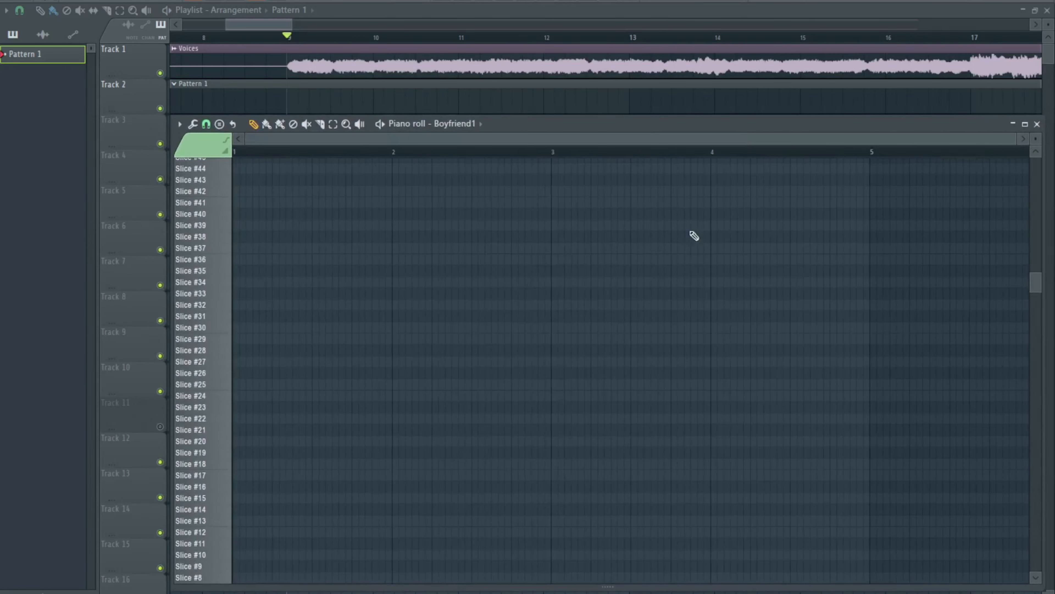
{"action": "left_click_drag", "start_coordinate": [582, 139], "coordinate": [790, 156]}
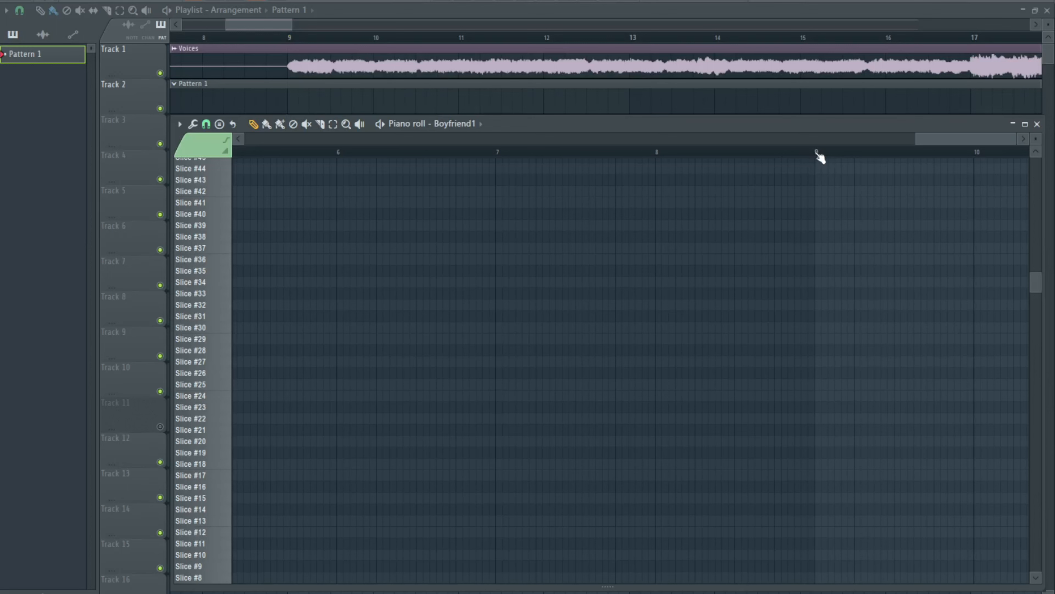
{"action": "left_click_drag", "start_coordinate": [888, 277], "coordinate": [502, 275]}
{"action": "key", "text": "space"}
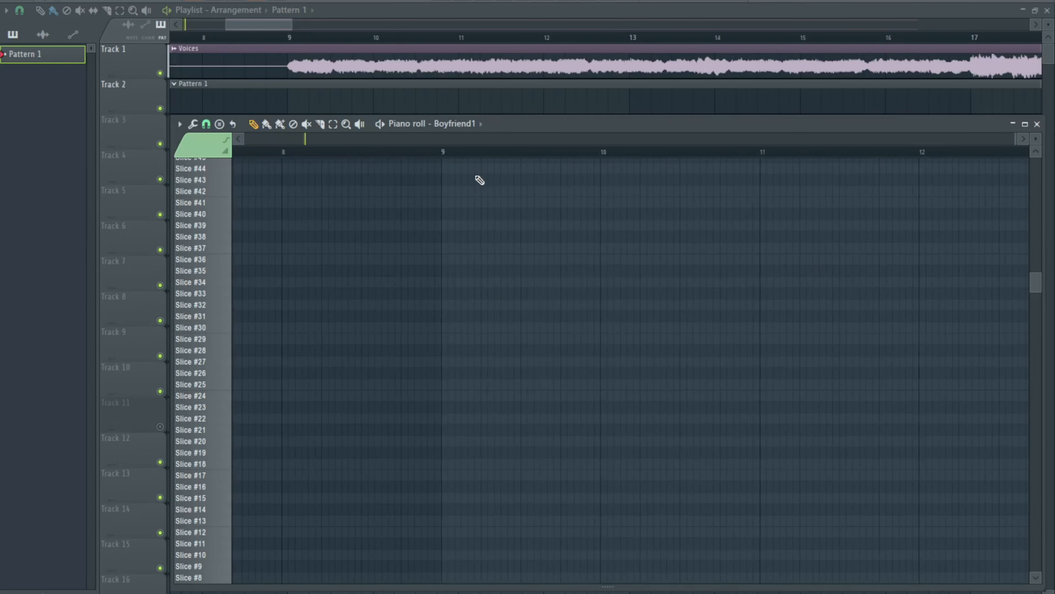
{"action": "left_click", "coordinate": [804, 294]}
{"action": "left_click", "coordinate": [442, 153]}
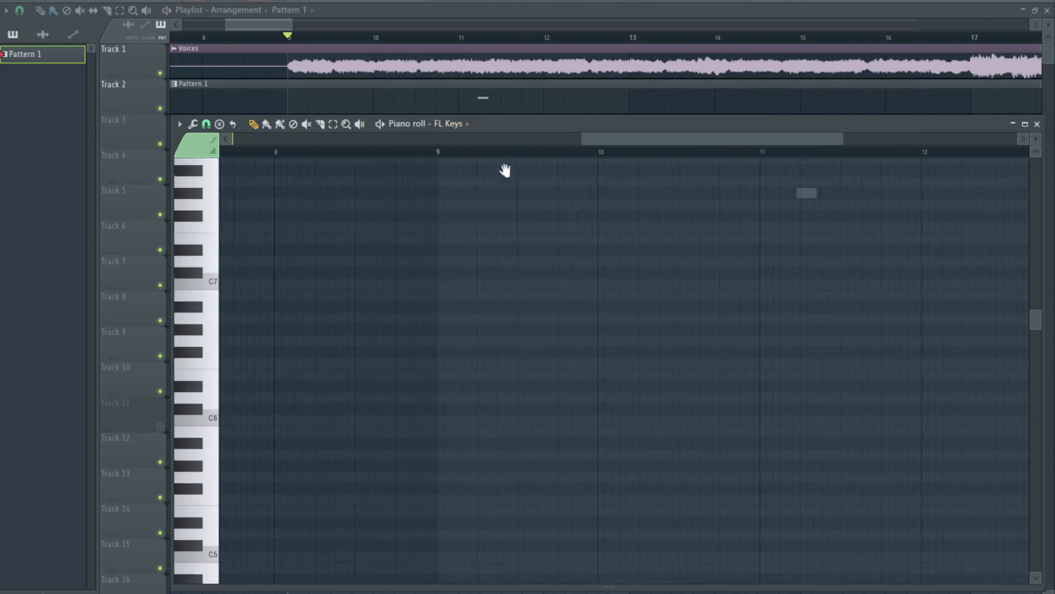
{"action": "left_click_drag", "start_coordinate": [505, 171], "coordinate": [511, 178]}
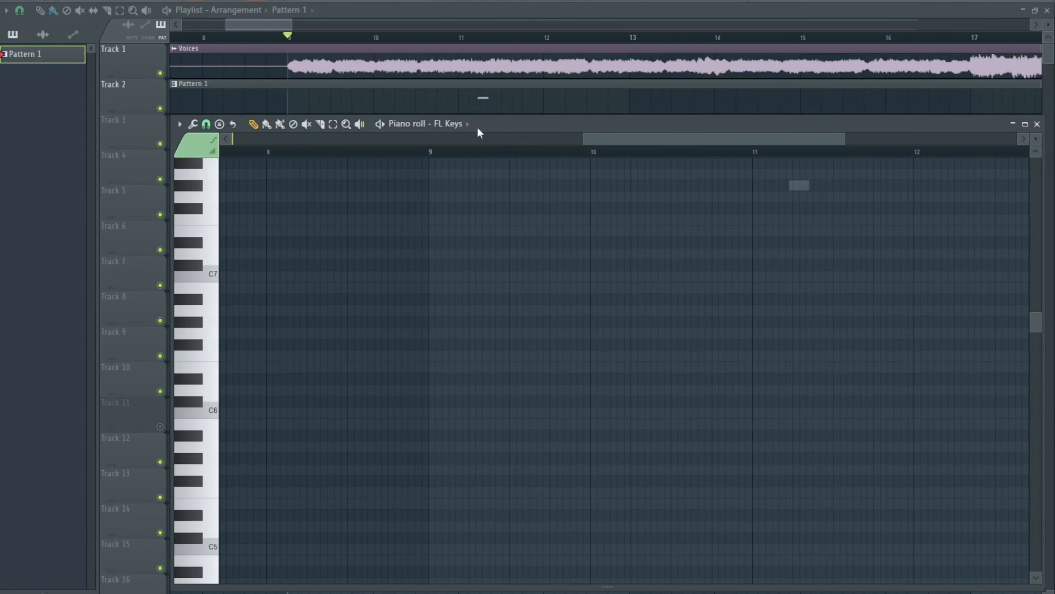
{"action": "left_click_drag", "start_coordinate": [487, 219], "coordinate": [454, 257]}
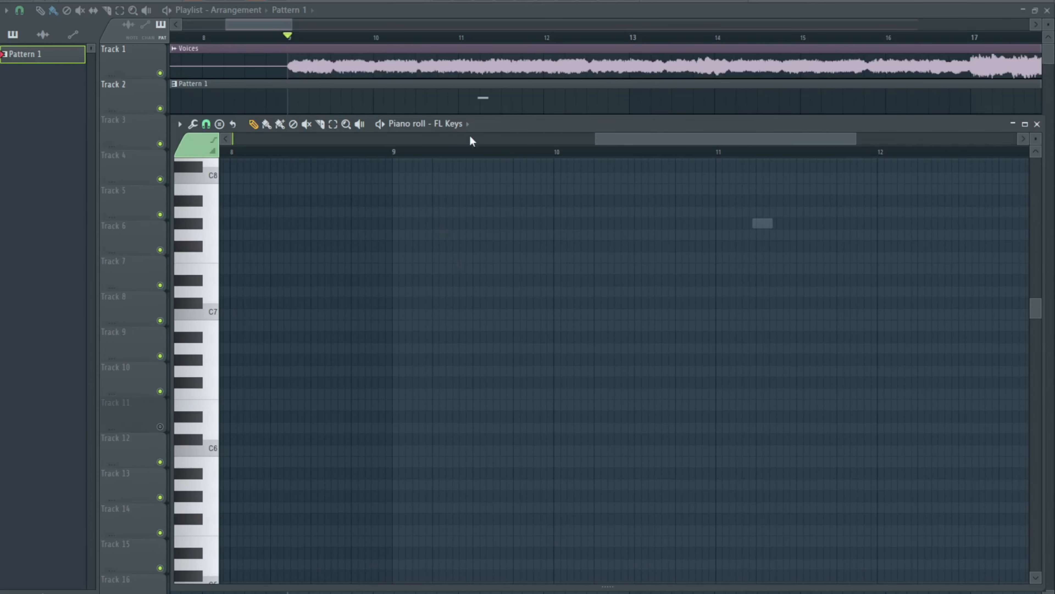
{"action": "left_click_drag", "start_coordinate": [444, 226], "coordinate": [457, 286]}
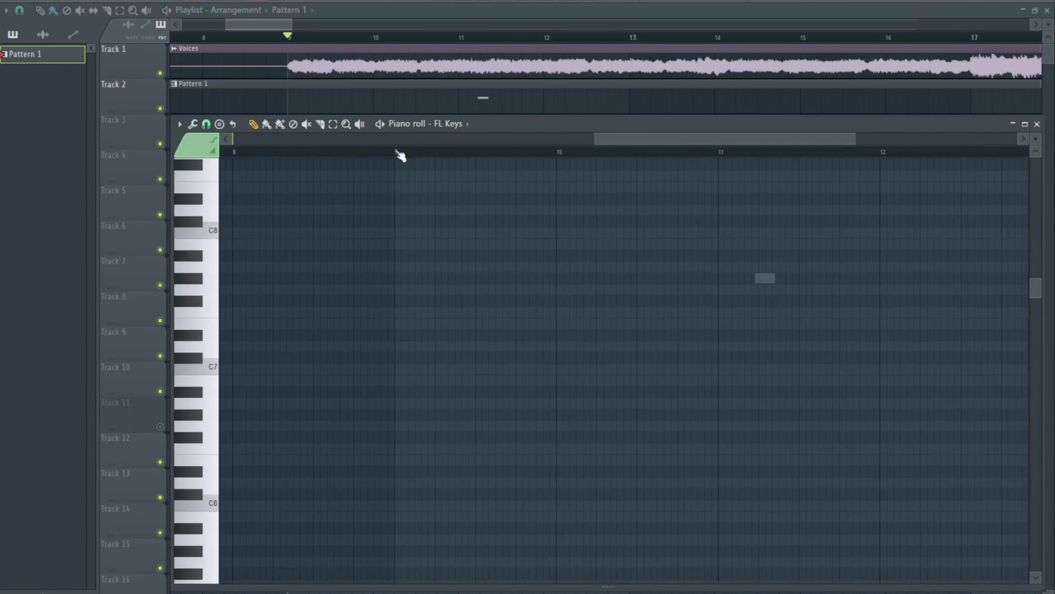
{"action": "left_click_drag", "start_coordinate": [398, 155], "coordinate": [396, 156]}
{"action": "left_click_drag", "start_coordinate": [377, 205], "coordinate": [318, 132]}
{"action": "mouse_move", "coordinate": [365, 224]}
{"action": "left_mouse_down"}
{"action": "mouse_move", "coordinate": [382, 286]}
{"action": "mouse_move", "coordinate": [353, 358]}
{"action": "mouse_move", "coordinate": [357, 404]}
{"action": "left_mouse_up"}
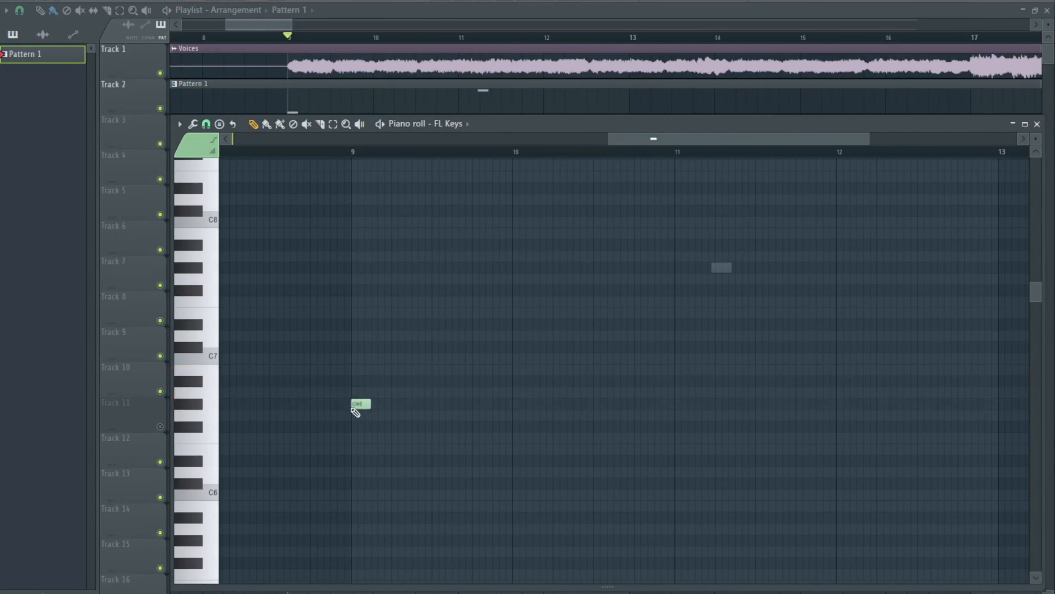
{"action": "scroll", "coordinate": [362, 420], "scroll_direction": "up", "scroll_amount": 3}
{"action": "right_click", "coordinate": [399, 403]}
Play the Voices track repeatedly from bar 9 to listen for the pitch of the first vocal note
{"action": "key", "text": "space"}
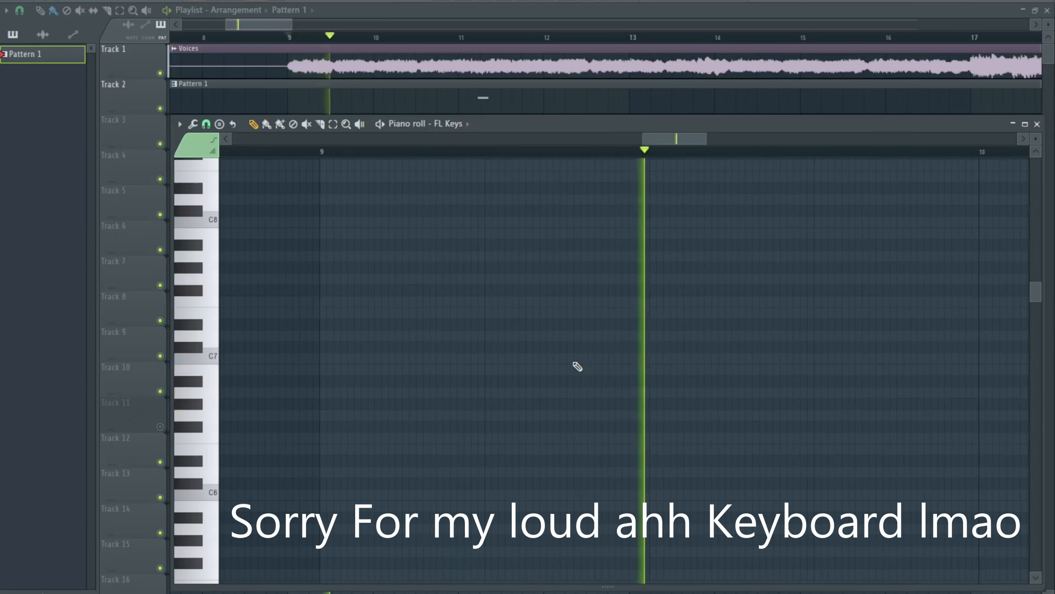
{"action": "key", "text": "space"}
{"action": "key", "text": "space"}
{"action": "left_click_drag", "start_coordinate": [572, 361], "coordinate": [537, 346]}
{"action": "key", "text": "space"}
{"action": "key", "text": "space"}
{"action": "key", "text": "space"}
Place a G note at bar 9 in the FL Keys piano roll, lower it two octaves to G4 and play it back
{"action": "scroll", "coordinate": [519, 328], "scroll_direction": "down", "scroll_amount": 3}
{"action": "mouse_move", "coordinate": [351, 361]}
{"action": "left_mouse_down"}
{"action": "mouse_move", "coordinate": [329, 341]}
{"action": "mouse_move", "coordinate": [328, 316]}
{"action": "left_mouse_up"}
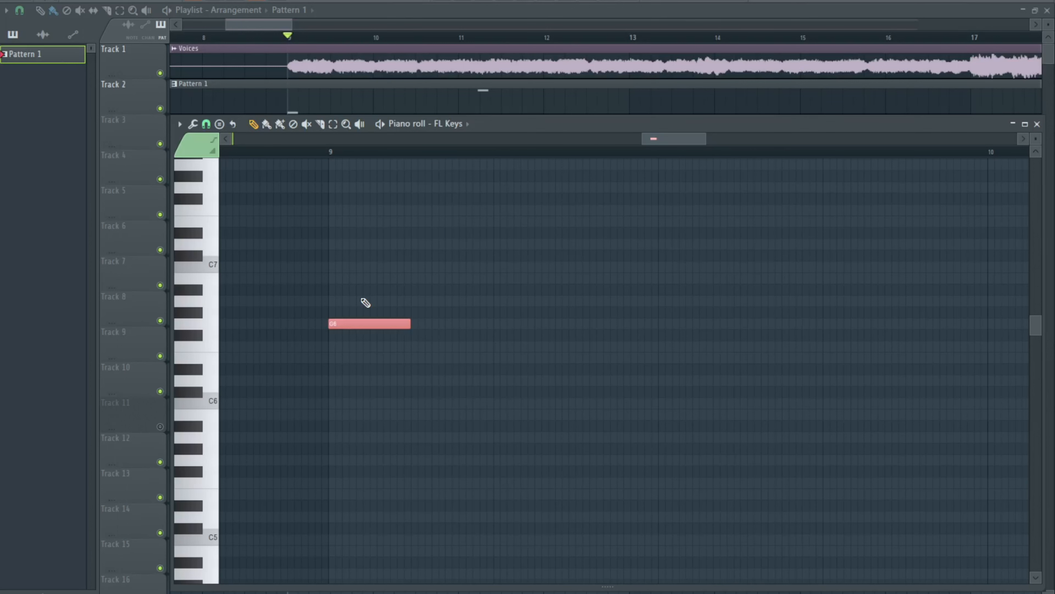
{"action": "key", "text": "ctrl+Down"}
{"action": "key", "text": "ctrl+Down"}
{"action": "key", "text": "space"}
{"action": "key", "text": "space"}
{"action": "scroll", "coordinate": [668, 413], "scroll_direction": "down", "scroll_amount": 3}
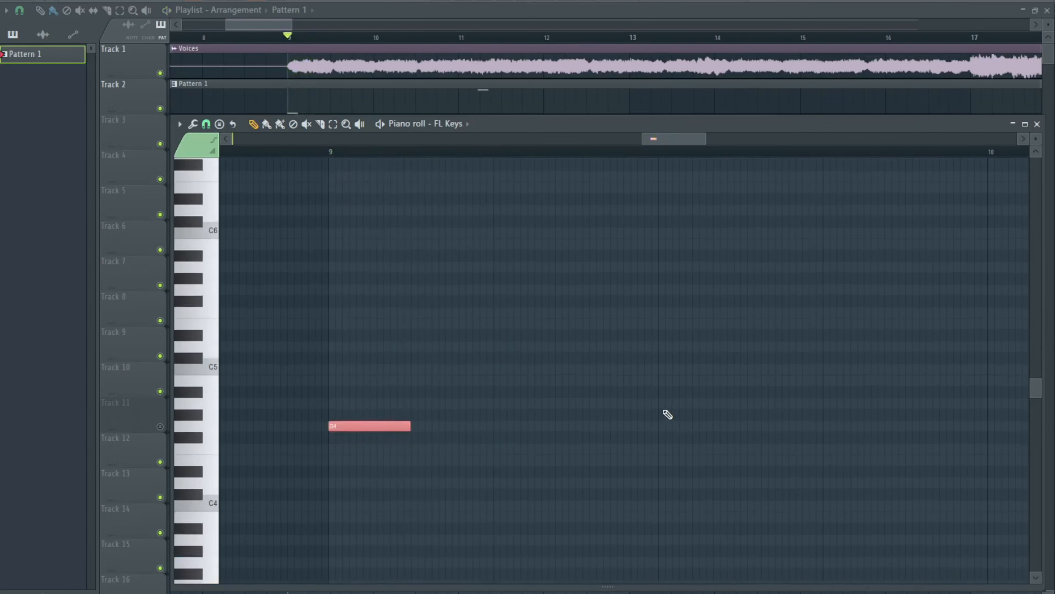
{"action": "scroll", "coordinate": [668, 414], "scroll_direction": "down", "scroll_amount": 2}
{"action": "scroll", "coordinate": [473, 389], "scroll_direction": "down", "scroll_amount": 3}
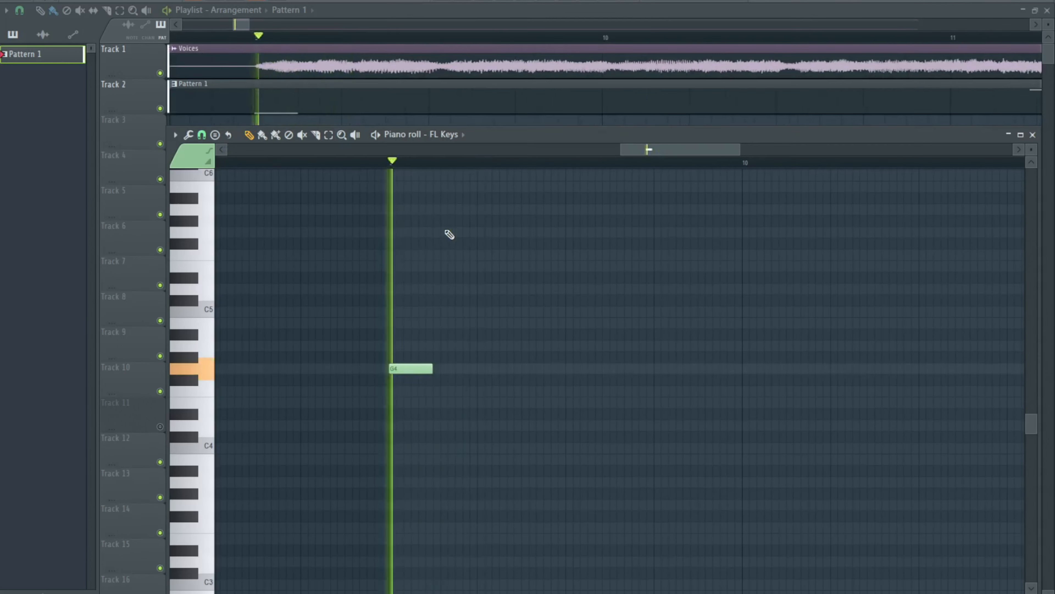
Listen for where the first vocal note ends and extend the G4 note at bar 9 to one beat
{"action": "key", "text": "space"}
{"action": "mouse_move", "coordinate": [427, 165]}
{"action": "left_mouse_down"}
{"action": "mouse_move", "coordinate": [464, 166]}
{"action": "mouse_move", "coordinate": [376, 162]}
{"action": "mouse_move", "coordinate": [490, 169]}
{"action": "mouse_move", "coordinate": [481, 161]}
{"action": "left_mouse_up"}
{"action": "key", "text": "space"}
{"action": "key", "text": "space"}
{"action": "key", "text": "space"}
{"action": "key", "text": "space"}
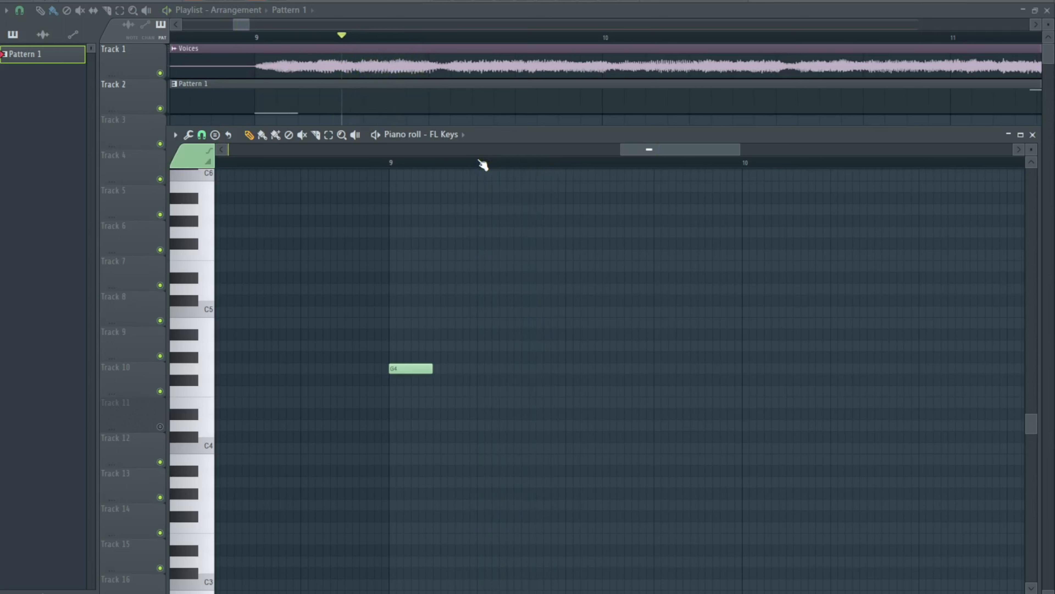
{"action": "left_click_drag", "start_coordinate": [431, 368], "coordinate": [460, 368]}
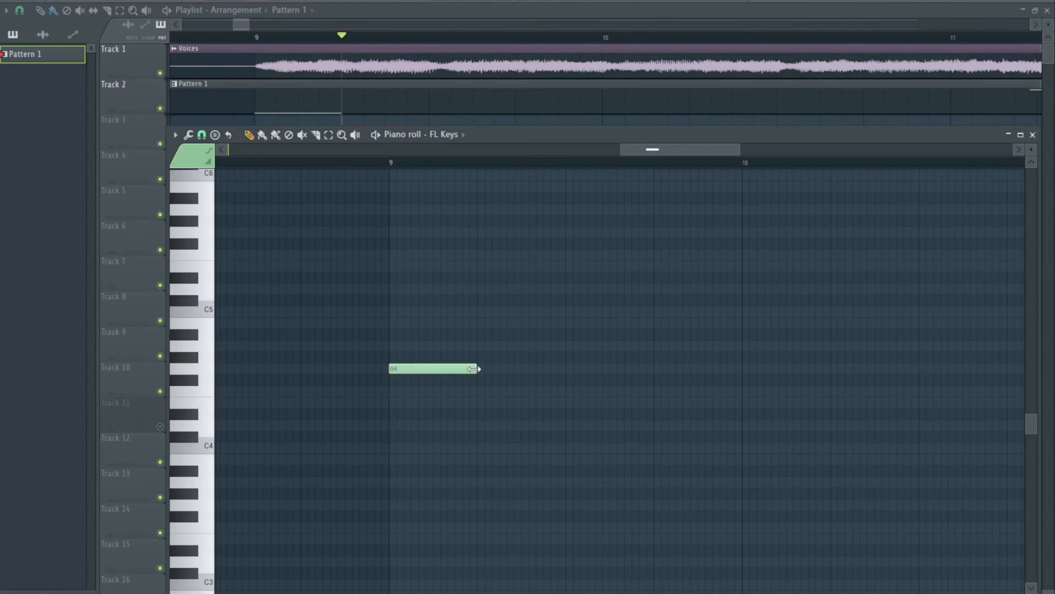
Play bar 9 repeatedly to compare the G4 note with the vocals and listen for the following note
{"action": "scroll", "coordinate": [523, 450], "scroll_direction": "down", "scroll_amount": 2}
{"action": "scroll", "coordinate": [622, 422], "scroll_direction": "up", "scroll_amount": 2}
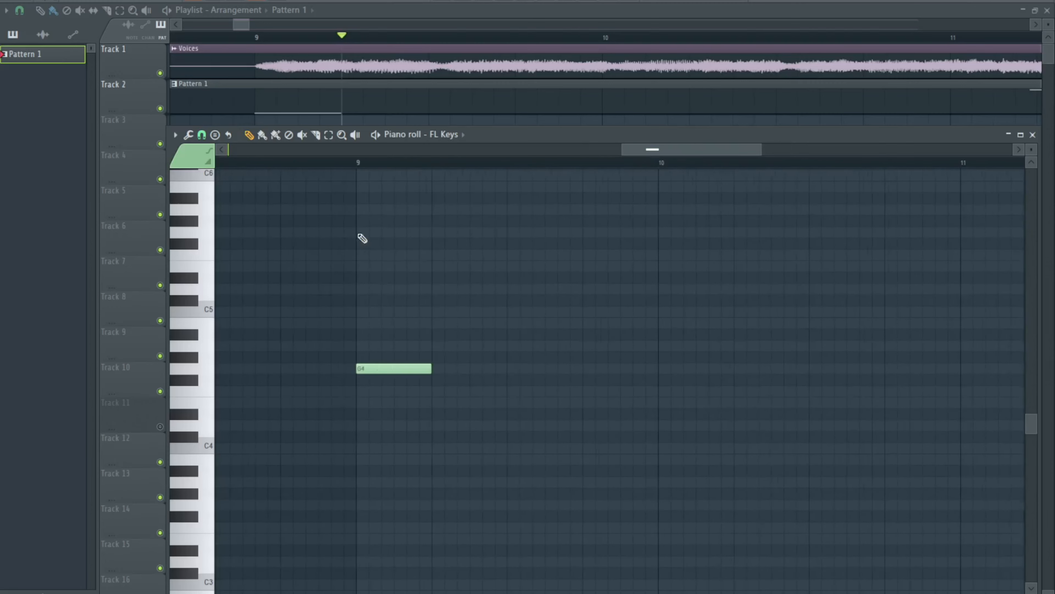
{"action": "left_click", "coordinate": [362, 164]}
{"action": "key", "text": "space"}
{"action": "key", "text": "space"}
{"action": "key", "text": "space"}
{"action": "key", "text": "space"}
{"action": "key", "text": "space"}
{"action": "left_click_drag", "start_coordinate": [498, 311], "coordinate": [459, 235]}
{"action": "key", "text": "space"}
{"action": "left_click_drag", "start_coordinate": [404, 165], "coordinate": [401, 164]}
{"action": "key", "text": "space"}
{"action": "key", "text": "space"}
Set the snap of the FL Keys piano roll to Cell
{"action": "scroll", "coordinate": [472, 230], "scroll_direction": "down", "scroll_amount": 5}
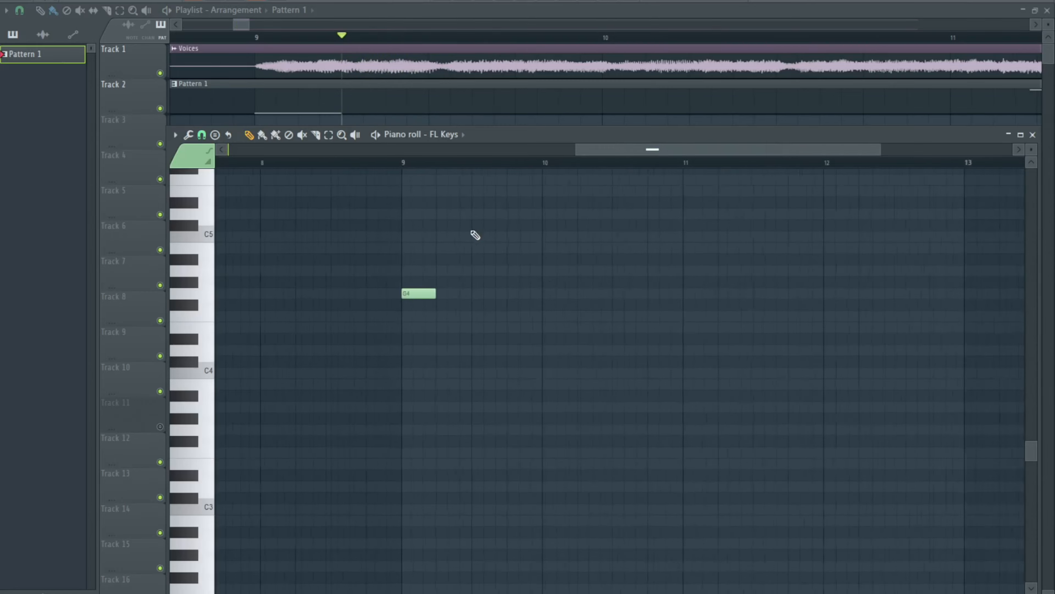
{"action": "left_click_drag", "start_coordinate": [623, 243], "coordinate": [572, 361]}
{"action": "scroll", "coordinate": [573, 365], "scroll_direction": "up", "scroll_amount": 2}
{"action": "scroll", "coordinate": [537, 370], "scroll_direction": "up", "scroll_amount": 3}
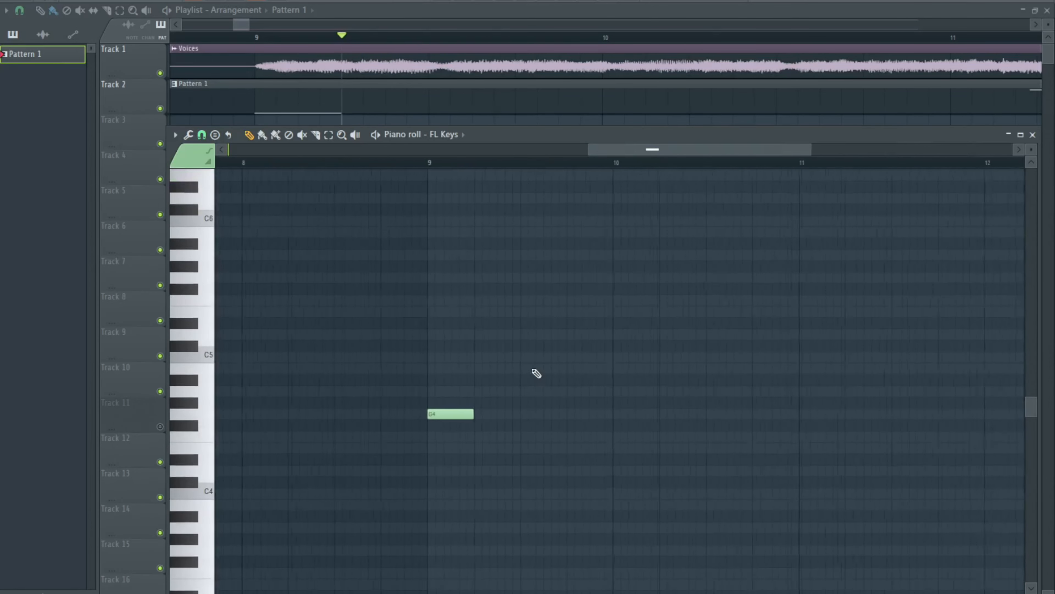
{"action": "left_click", "coordinate": [201, 134]}
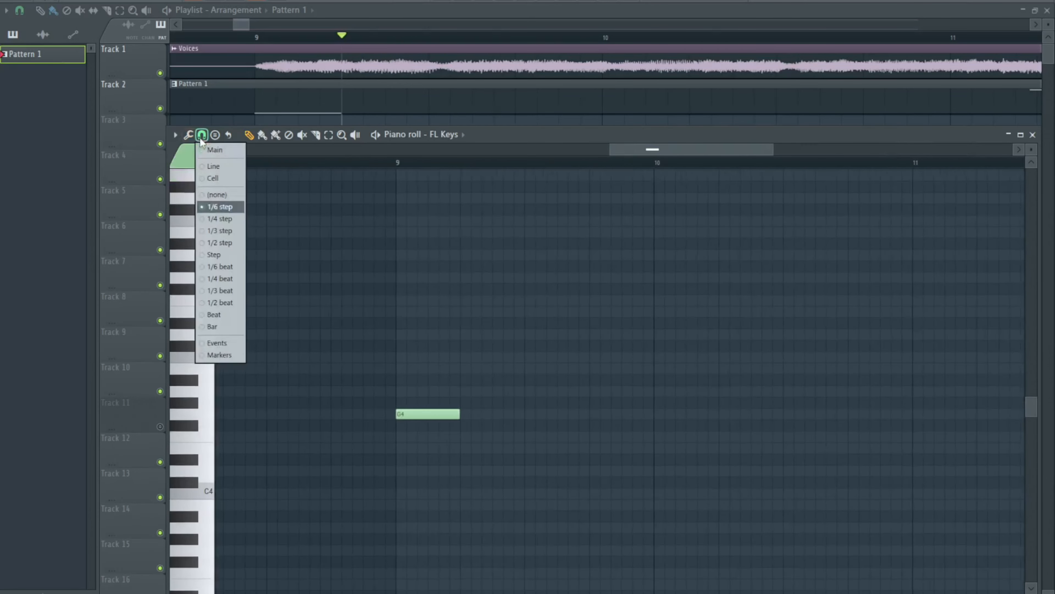
{"action": "left_click", "coordinate": [221, 177]}
{"action": "left_click_drag", "start_coordinate": [524, 369], "coordinate": [456, 281]}
{"action": "scroll", "coordinate": [427, 253], "scroll_direction": "up", "scroll_amount": 2}
Listen to the vocals from bar 9 and place a one-beat F4 note directly after the G4 note
{"action": "left_click", "coordinate": [303, 163]}
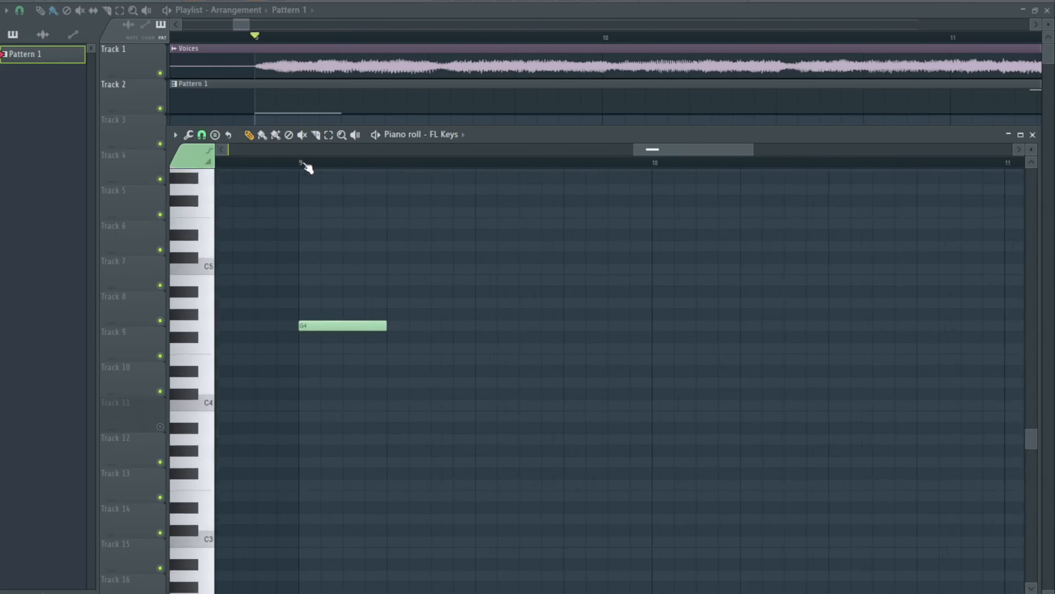
{"action": "key", "text": "space"}
{"action": "key", "text": "space"}
{"action": "key", "text": "space"}
{"action": "key", "text": "space"}
{"action": "key", "text": "space"}
{"action": "left_click", "coordinate": [401, 163]}
{"action": "key", "text": "space"}
{"action": "key", "text": "space"}
{"action": "key", "text": "space"}
{"action": "left_click_drag", "start_coordinate": [391, 359], "coordinate": [391, 346]}
{"action": "key", "text": "space"}
{"action": "key", "text": "space"}
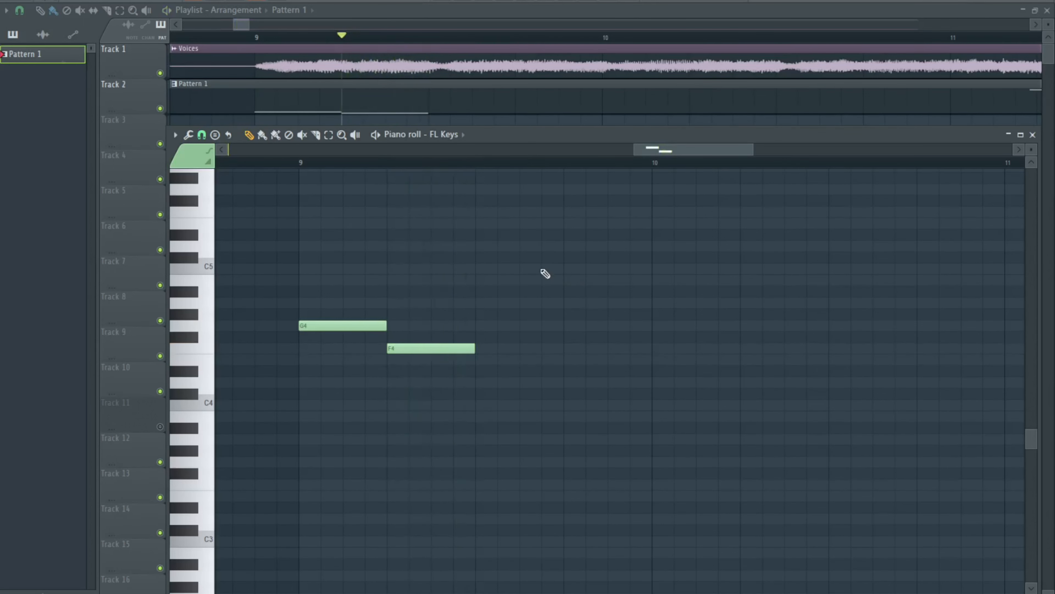
Play bar 9 again from its start and add a one-beat G4 note after the F4 note
{"action": "left_click_drag", "start_coordinate": [518, 266], "coordinate": [438, 255]}
{"action": "left_click", "coordinate": [397, 166]}
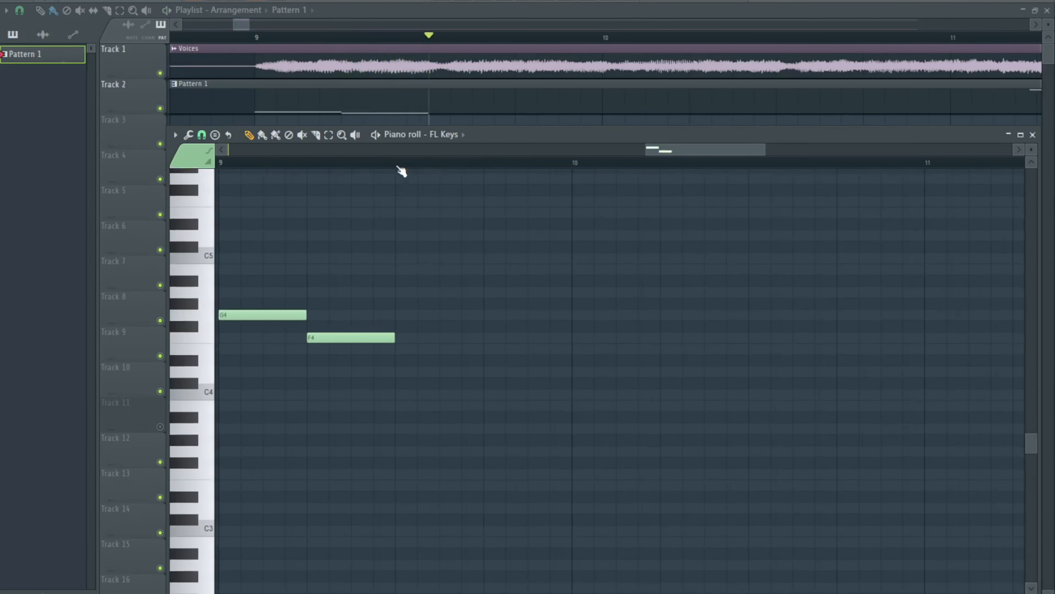
{"action": "mouse_move", "coordinate": [397, 166]}
{"action": "left_mouse_down"}
{"action": "mouse_move", "coordinate": [533, 174]}
{"action": "mouse_move", "coordinate": [325, 193]}
{"action": "mouse_move", "coordinate": [224, 181]}
{"action": "mouse_move", "coordinate": [228, 168]}
{"action": "left_mouse_up"}
{"action": "left_click_drag", "start_coordinate": [409, 207], "coordinate": [534, 217]}
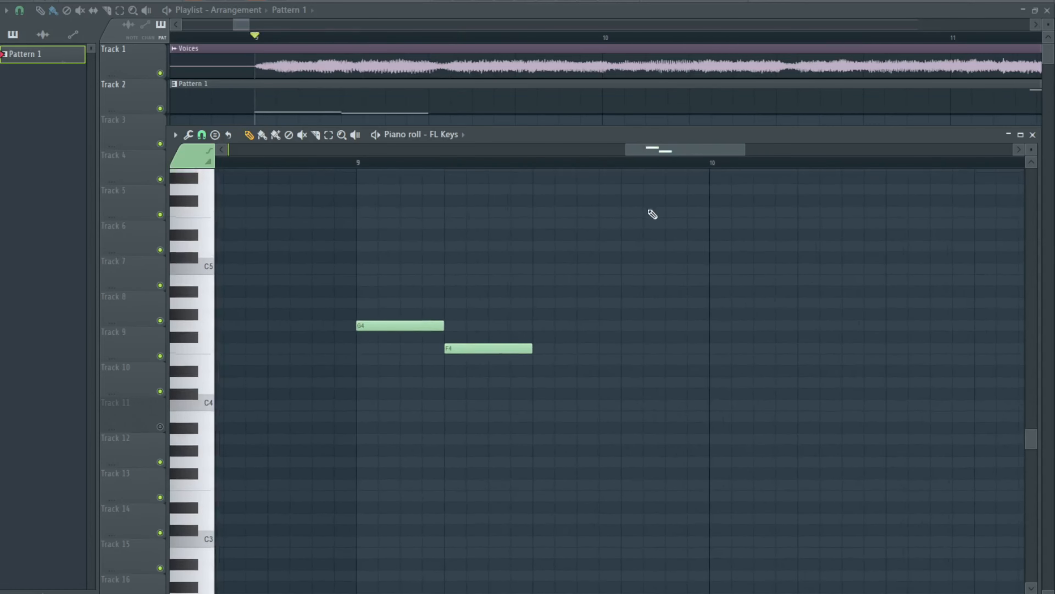
{"action": "left_click_drag", "start_coordinate": [525, 282], "coordinate": [504, 284]}
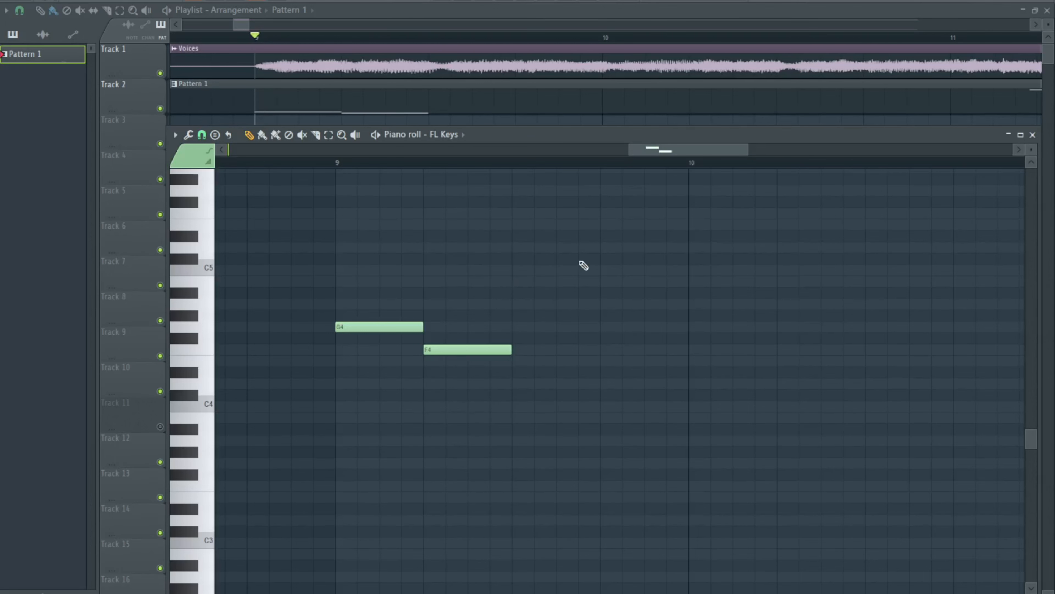
{"action": "left_click_drag", "start_coordinate": [579, 261], "coordinate": [456, 244]}
{"action": "key", "text": "space"}
{"action": "key", "text": "space"}
{"action": "key", "text": "space"}
{"action": "key", "text": "space"}
{"action": "left_click_drag", "start_coordinate": [389, 308], "coordinate": [410, 308]}
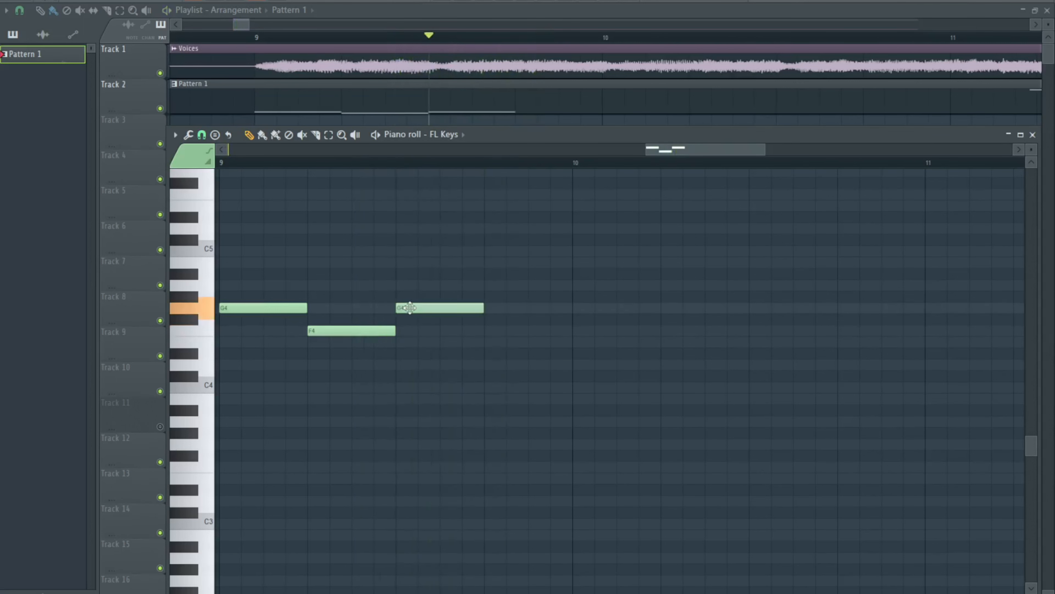
Add a one-beat G#4 note on the fourth beat of bar 9 and play the phrase back
{"action": "left_click_drag", "start_coordinate": [489, 285], "coordinate": [494, 306]}
{"action": "scroll", "coordinate": [502, 328], "scroll_direction": "down", "scroll_amount": 2}
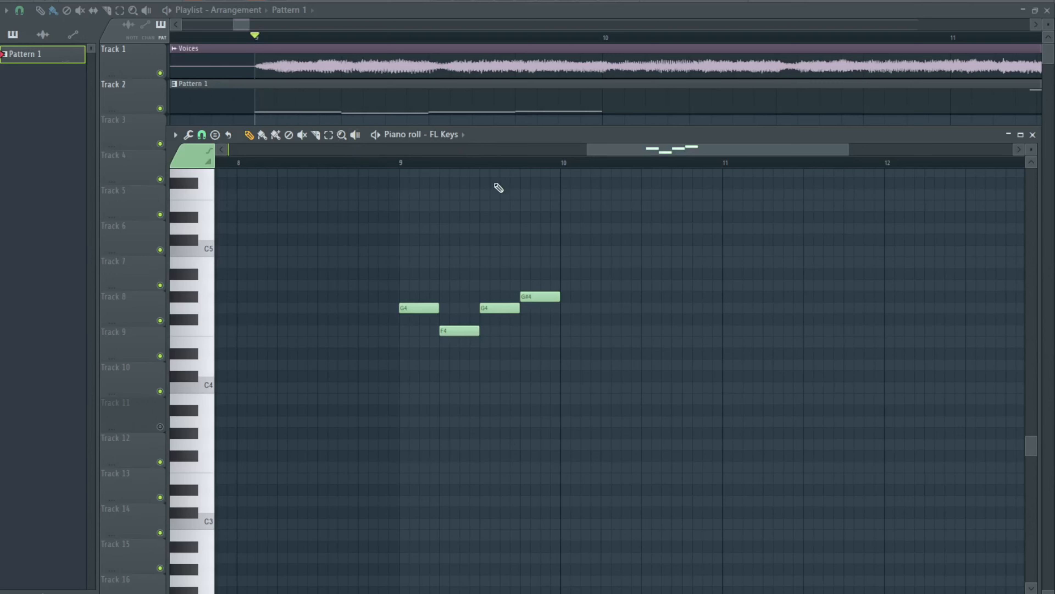
{"action": "scroll", "coordinate": [501, 249], "scroll_direction": "up", "scroll_amount": 2}
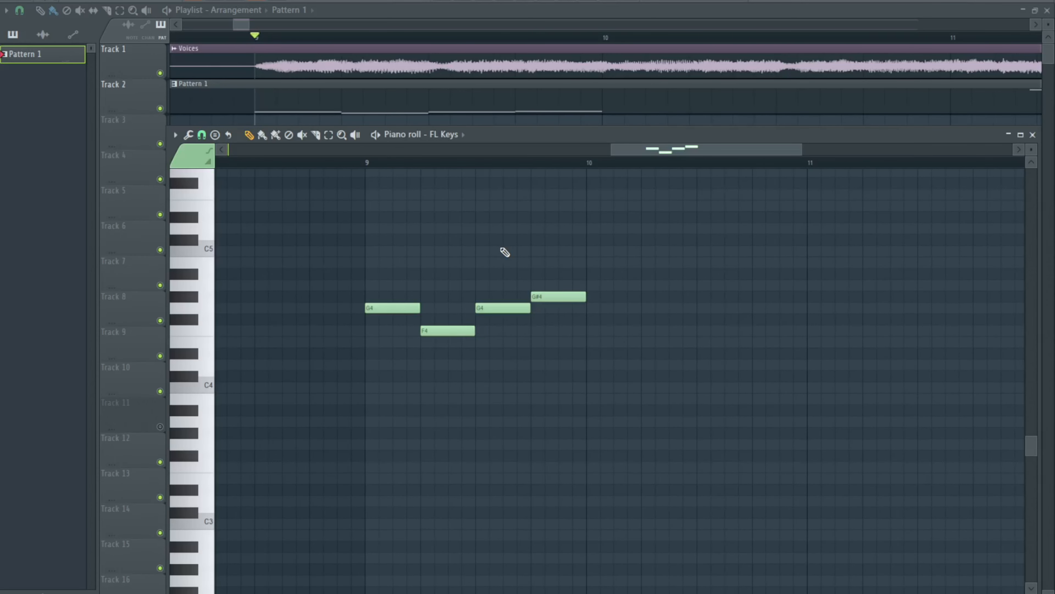
{"action": "key", "text": "space"}
{"action": "key", "text": "space"}
{"action": "key", "text": "space"}
{"action": "key", "text": "space"}
{"action": "mouse_move", "coordinate": [386, 351]}
{"action": "left_mouse_down"}
{"action": "mouse_move", "coordinate": [370, 347]}
{"action": "mouse_move", "coordinate": [365, 278]}
{"action": "left_mouse_up"}
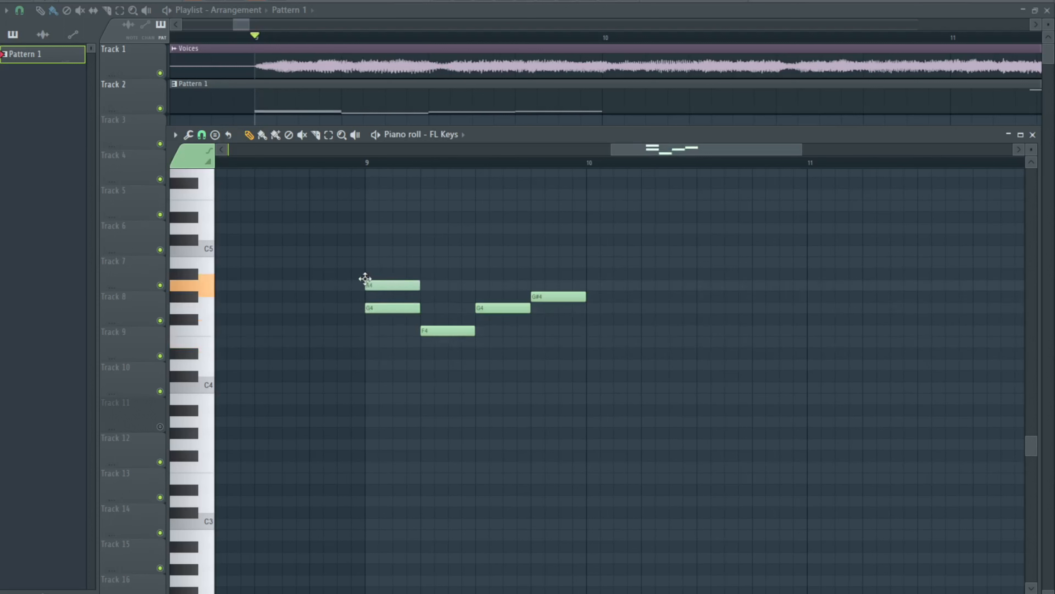
{"action": "right_click", "coordinate": [380, 288]}
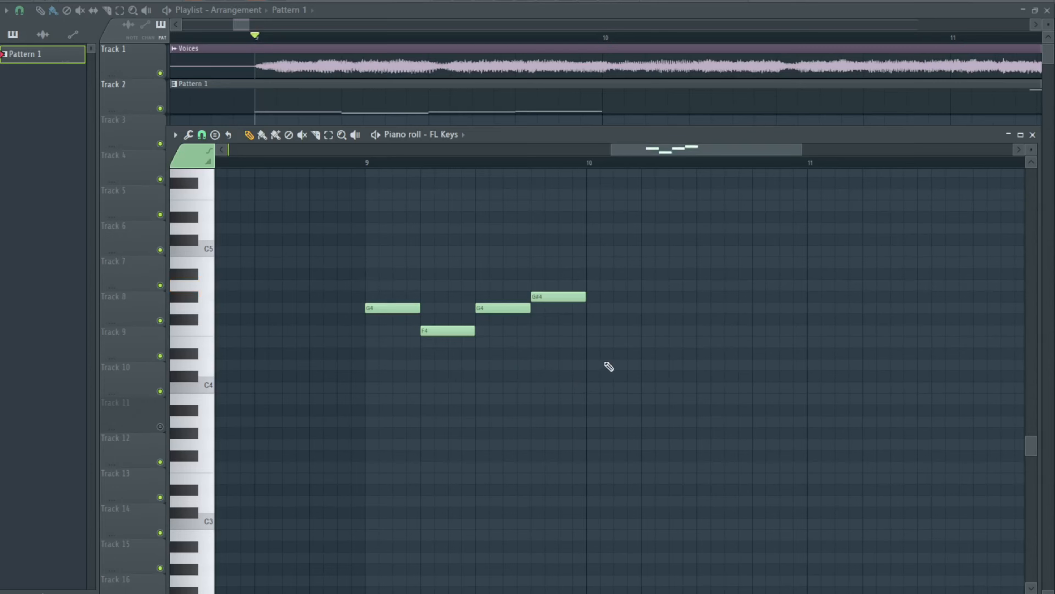
Continue the melody from bar 10 with one-beat C5, G#4, G4 and D#4 notes and a C#4 note at bar 11
{"action": "scroll", "coordinate": [609, 360], "scroll_direction": "up", "scroll_amount": 1}
{"action": "mouse_move", "coordinate": [613, 355]}
{"action": "left_mouse_down"}
{"action": "mouse_move", "coordinate": [550, 315]}
{"action": "mouse_move", "coordinate": [516, 336]}
{"action": "mouse_move", "coordinate": [629, 341]}
{"action": "left_mouse_up"}
{"action": "scroll", "coordinate": [491, 332], "scroll_direction": "up", "scroll_amount": 3}
{"action": "scroll", "coordinate": [203, 349], "scroll_direction": "up", "scroll_amount": 4}
{"action": "scroll", "coordinate": [353, 367], "scroll_direction": "down", "scroll_amount": 2}
{"action": "scroll", "coordinate": [424, 366], "scroll_direction": "up", "scroll_amount": 2}
{"action": "scroll", "coordinate": [463, 369], "scroll_direction": "down", "scroll_amount": 4}
{"action": "left_click_drag", "start_coordinate": [552, 387], "coordinate": [323, 377]}
Play the notes against the Voices track from bar 9 in the playlist, then place the playhead at the end of the last note
{"action": "scroll", "coordinate": [323, 369], "scroll_direction": "down", "scroll_amount": 3}
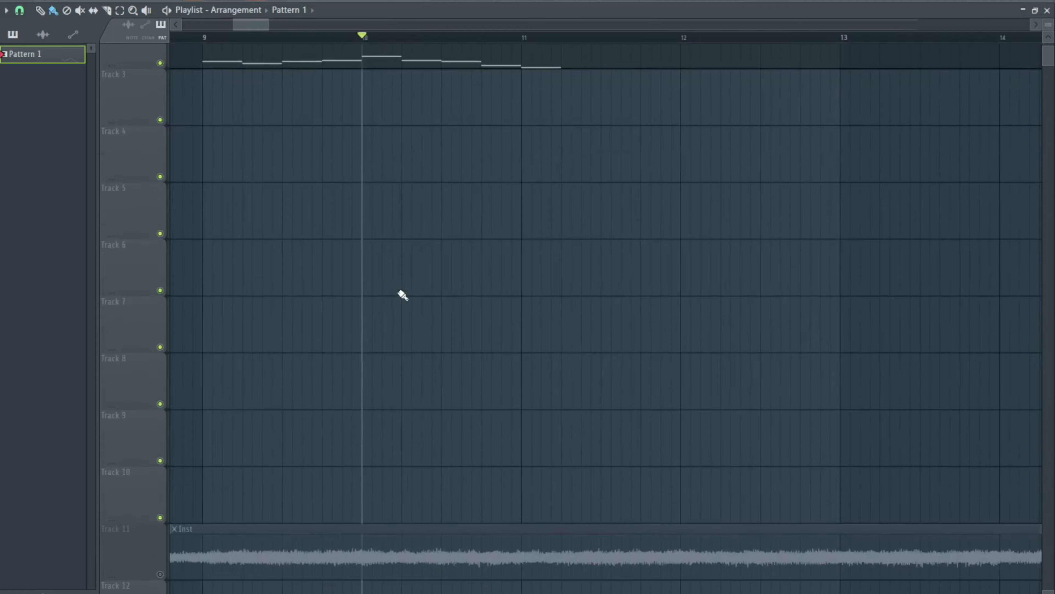
{"action": "scroll", "coordinate": [402, 294], "scroll_direction": "up", "scroll_amount": 3}
{"action": "left_click", "coordinate": [189, 37]}
{"action": "key", "text": "space"}
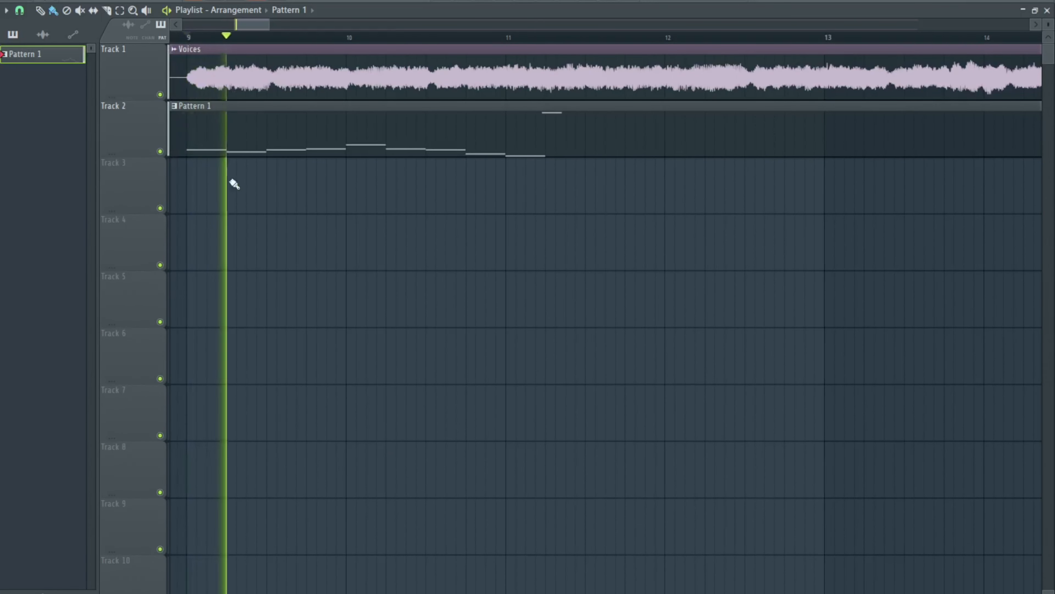
{"action": "key", "text": "space"}
{"action": "left_click_drag", "start_coordinate": [448, 40], "coordinate": [469, 50]}
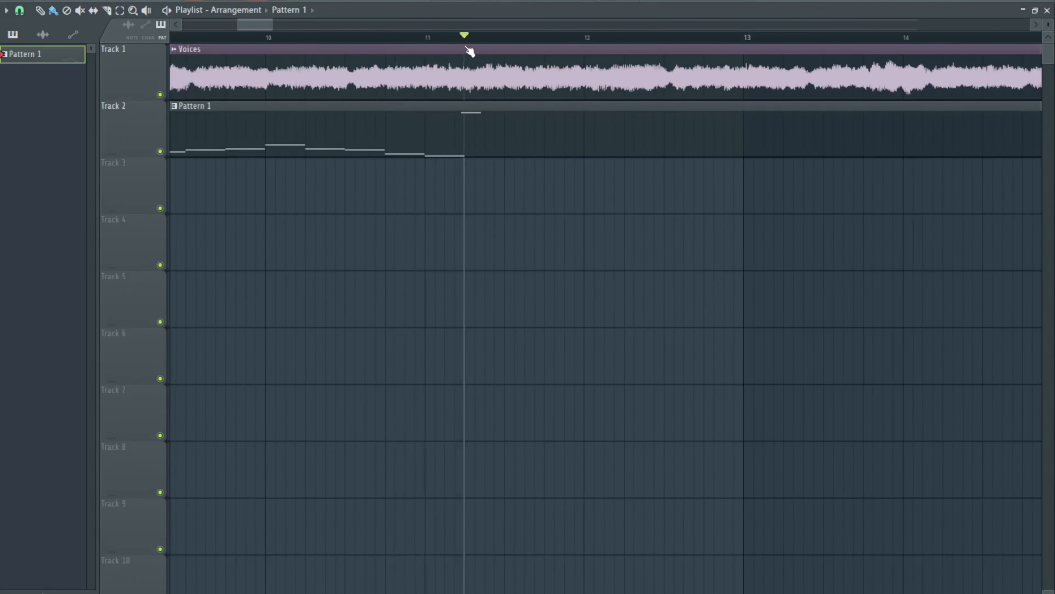
{"action": "scroll", "coordinate": [443, 151], "scroll_direction": "right", "scroll_amount": 2}
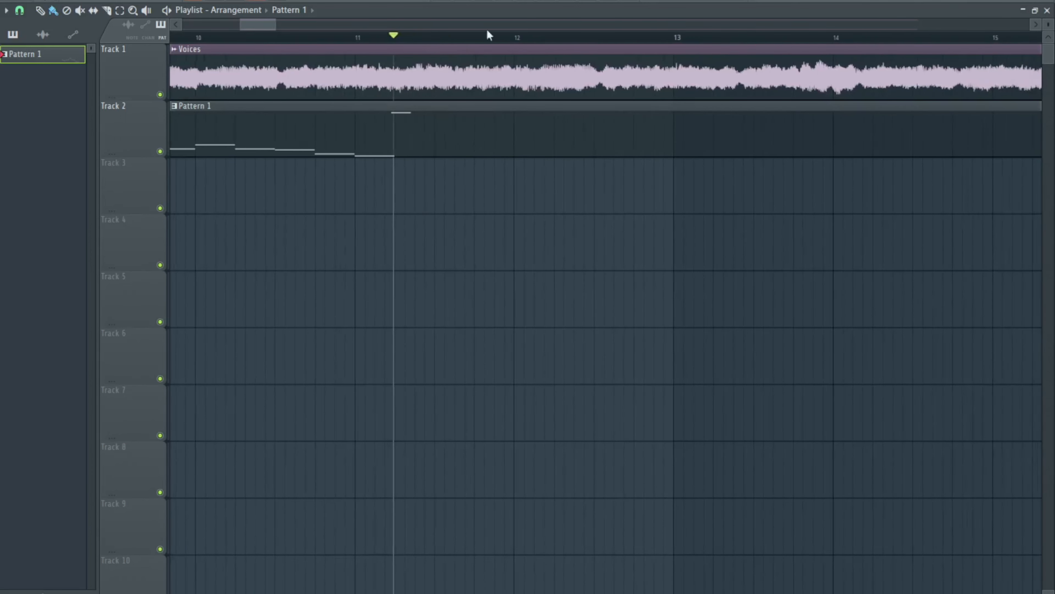
Position the piano roll window below Tracks 1 and 2 and inspect the Voices waveform around bar 11
{"action": "left_click", "coordinate": [462, 1]}
{"action": "left_click_drag", "start_coordinate": [522, 134], "coordinate": [523, 168]}
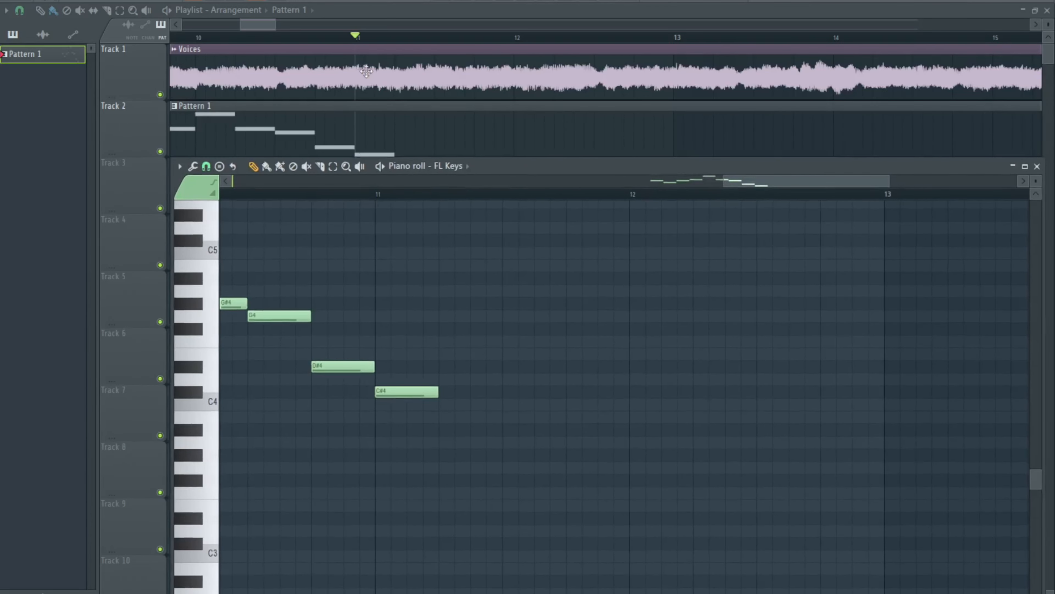
{"action": "scroll", "coordinate": [405, 87], "scroll_direction": "up", "scroll_amount": 5}
{"action": "scroll", "coordinate": [372, 88], "scroll_direction": "down", "scroll_amount": 3}
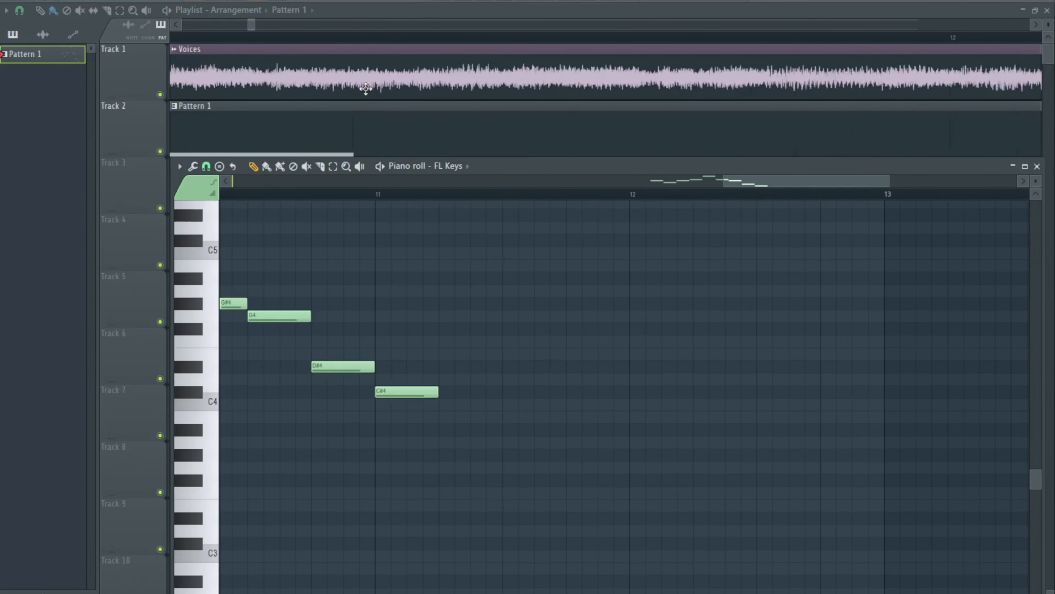
{"action": "scroll", "coordinate": [351, 97], "scroll_direction": "up", "scroll_amount": 4}
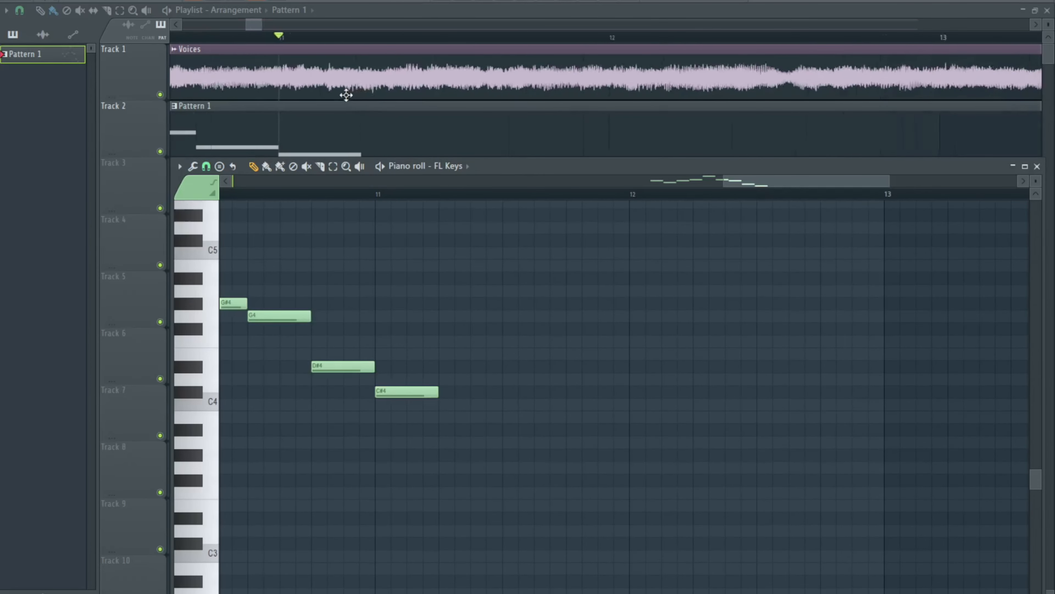
{"action": "right_click", "coordinate": [386, 95], "text": "ctrl"}
{"action": "scroll", "coordinate": [262, 155], "scroll_direction": "up", "scroll_amount": 12}
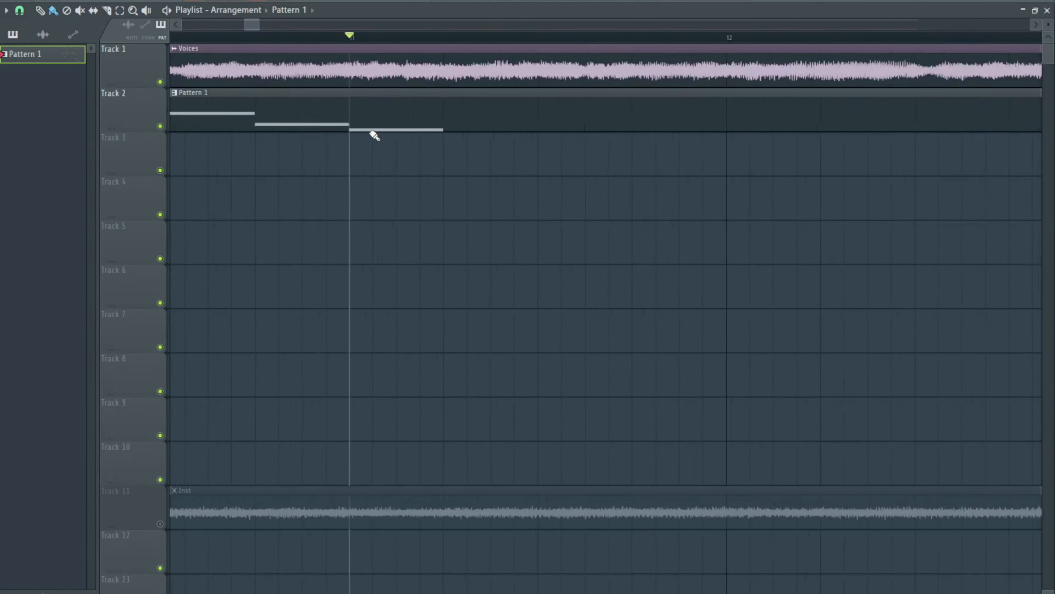
{"action": "left_click_drag", "start_coordinate": [404, 143], "coordinate": [361, 153]}
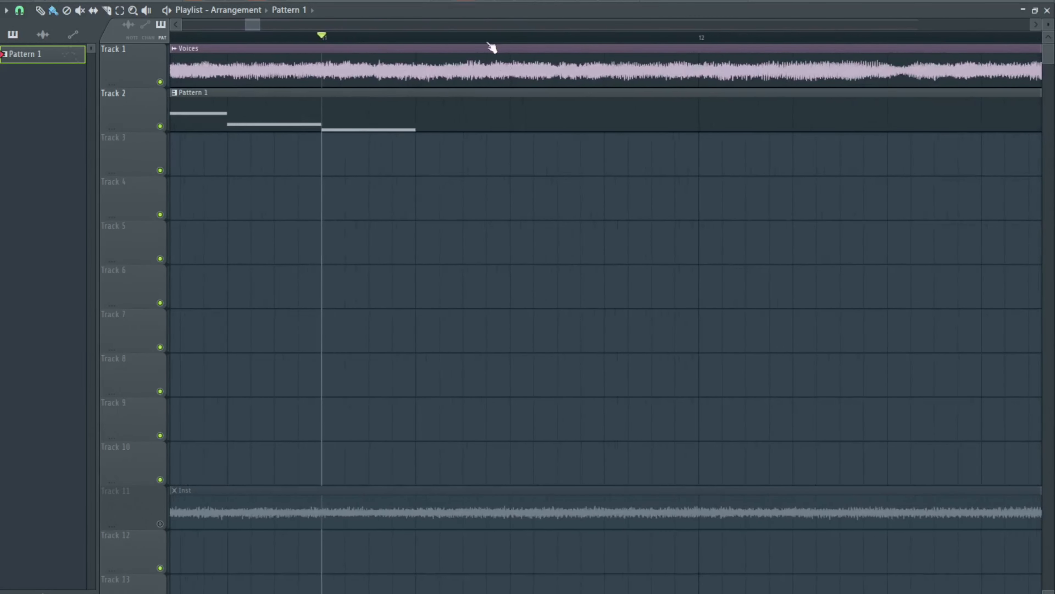
{"action": "scroll", "coordinate": [413, 264], "scroll_direction": "down", "scroll_amount": 4}
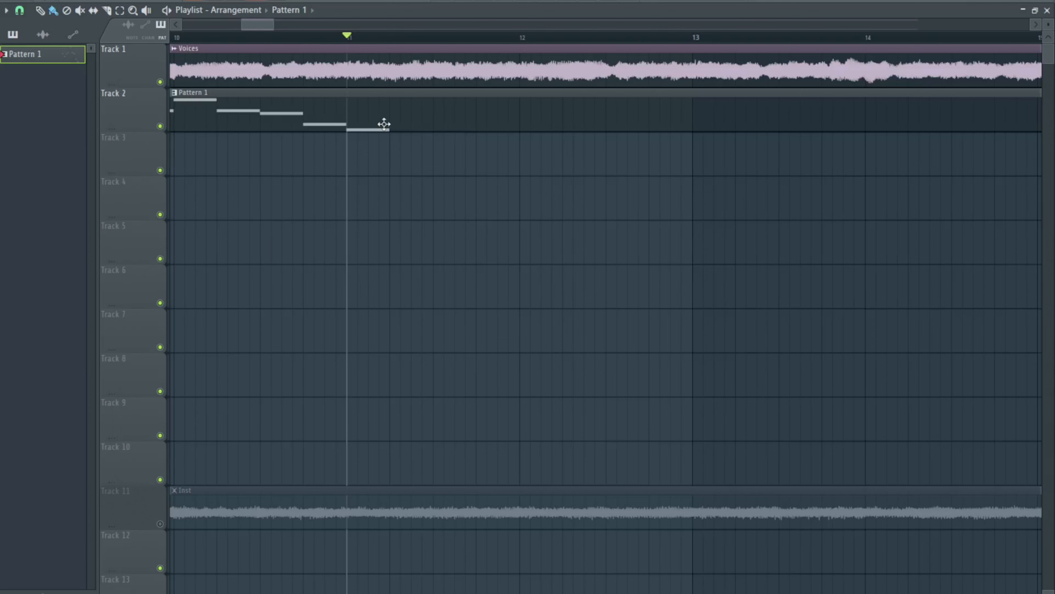
Listen to bar 11, extend its C#4 note to three beats and add half-beat D#4 and C#4 notes after it
{"action": "left_click", "coordinate": [465, 2]}
{"action": "scroll", "coordinate": [374, 252], "scroll_direction": "right", "scroll_amount": 2}
{"action": "key", "text": "space"}
{"action": "key", "text": "space"}
{"action": "left_click_drag", "start_coordinate": [335, 390], "coordinate": [472, 203]}
{"action": "key", "text": "space"}
{"action": "key", "text": "space"}
{"action": "left_click", "coordinate": [467, 366]}
{"action": "mouse_move", "coordinate": [653, 364]}
{"action": "left_mouse_down"}
{"action": "mouse_move", "coordinate": [495, 365]}
{"action": "mouse_move", "coordinate": [613, 367]}
{"action": "left_mouse_up"}
{"action": "left_click", "coordinate": [502, 391]}
Add two-beat C4 and G4 notes in bar 12 and a one-and-a-half-beat G#4 note at bar 13
{"action": "left_click", "coordinate": [495, 367]}
{"action": "key", "text": "space"}
{"action": "left_click", "coordinate": [620, 313]}
{"action": "left_click", "coordinate": [613, 280]}
{"action": "mouse_move", "coordinate": [729, 304]}
{"action": "left_mouse_down"}
{"action": "mouse_move", "coordinate": [603, 360]}
{"action": "mouse_move", "coordinate": [573, 337]}
{"action": "left_mouse_up"}
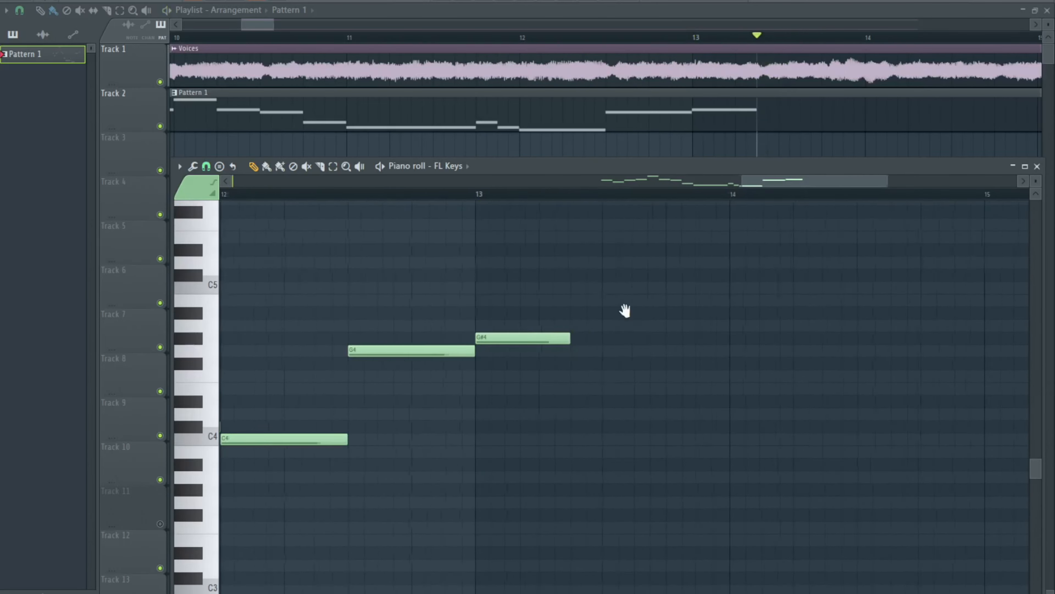
Add G4 and F4 notes, each one and a half beats long, after the G#4 note at bar 13
{"action": "left_click_drag", "start_coordinate": [646, 306], "coordinate": [546, 300]}
{"action": "left_click", "coordinate": [482, 344]}
{"action": "left_click", "coordinate": [577, 370]}
{"action": "left_click_drag", "start_coordinate": [663, 370], "coordinate": [631, 370]}
{"action": "mouse_move", "coordinate": [656, 346]}
{"action": "left_mouse_down"}
{"action": "mouse_move", "coordinate": [526, 323]}
{"action": "mouse_move", "coordinate": [532, 346]}
{"action": "left_mouse_up"}
Add a one-and-a-half-beat G4 note followed by one-beat G#4 and C5 notes leading up to bar 15
{"action": "key", "text": "space"}
{"action": "left_click_drag", "start_coordinate": [664, 313], "coordinate": [627, 321]}
{"action": "left_click", "coordinate": [506, 329]}
{"action": "left_click", "coordinate": [531, 324]}
{"action": "mouse_move", "coordinate": [671, 292]}
{"action": "left_mouse_down"}
{"action": "mouse_move", "coordinate": [601, 299]}
{"action": "mouse_move", "coordinate": [584, 323]}
{"action": "left_mouse_up"}
{"action": "left_click", "coordinate": [595, 272]}
Add a three-beat G#4 note at bar 15 and play it back against the vocals
{"action": "left_click", "coordinate": [454, 320]}
{"action": "mouse_move", "coordinate": [665, 321]}
{"action": "left_mouse_down"}
{"action": "mouse_move", "coordinate": [460, 316]}
{"action": "mouse_move", "coordinate": [633, 326]}
{"action": "left_mouse_up"}
{"action": "key", "text": "space"}
{"action": "key", "text": "space"}
{"action": "key", "text": "space"}
{"action": "left_click_drag", "start_coordinate": [642, 326], "coordinate": [543, 326]}
Add half-beat G4 and F4 notes at the end of bar 15 and a two-beat D#4 note at bar 16, then play them back
{"action": "left_click", "coordinate": [542, 318]}
{"action": "right_click", "coordinate": [542, 318]}
{"action": "left_click", "coordinate": [543, 339]}
{"action": "left_click_drag", "start_coordinate": [729, 343], "coordinate": [569, 343]}
{"action": "left_click", "coordinate": [483, 334]}
{"action": "mouse_move", "coordinate": [569, 351]}
{"action": "left_mouse_down"}
{"action": "mouse_move", "coordinate": [478, 320]}
{"action": "mouse_move", "coordinate": [637, 359]}
{"action": "left_mouse_up"}
{"action": "left_click", "coordinate": [514, 360]}
{"action": "key", "text": "space"}
{"action": "key", "text": "space"}
{"action": "key", "text": "space"}
{"action": "key", "text": "space"}
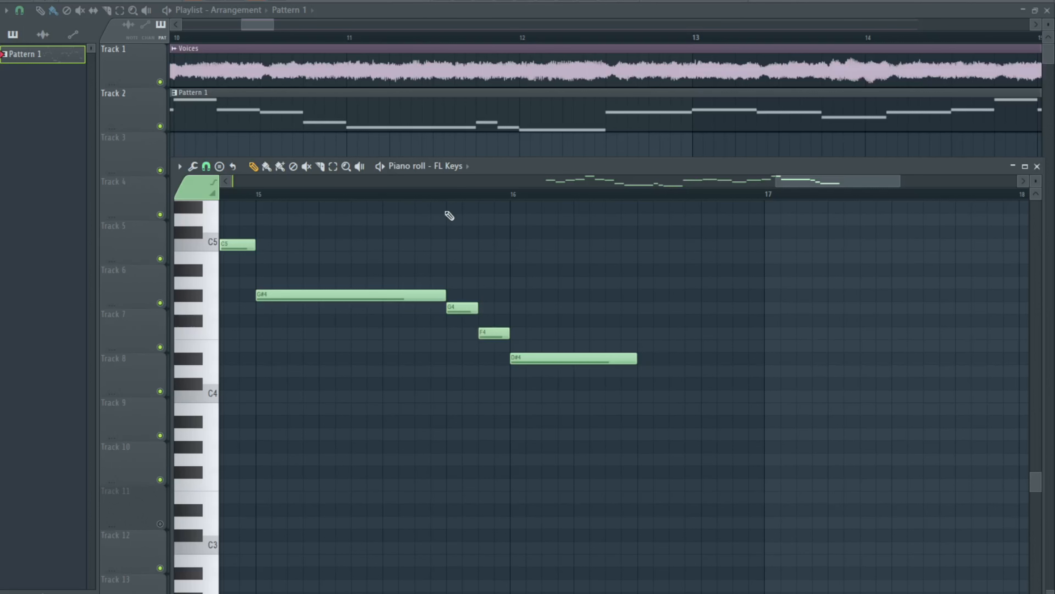
{"action": "left_click_drag", "start_coordinate": [447, 257], "coordinate": [616, 239]}
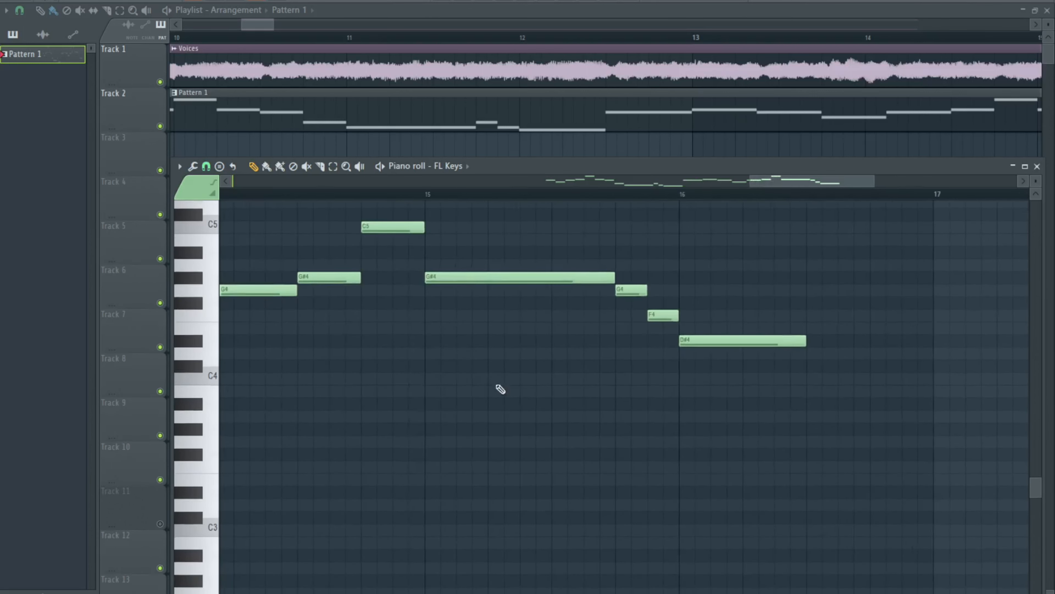
{"action": "left_click_drag", "start_coordinate": [476, 353], "coordinate": [463, 340]}
{"action": "left_click", "coordinate": [206, 166]}
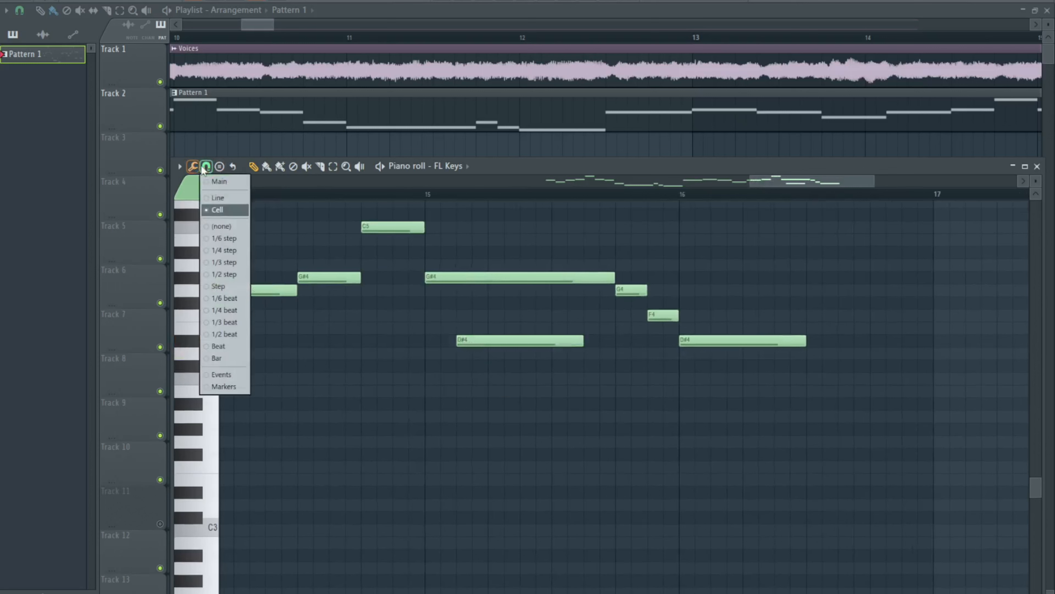
{"action": "left_click", "coordinate": [222, 226]}
{"action": "left_click_drag", "start_coordinate": [574, 344], "coordinate": [575, 350]}
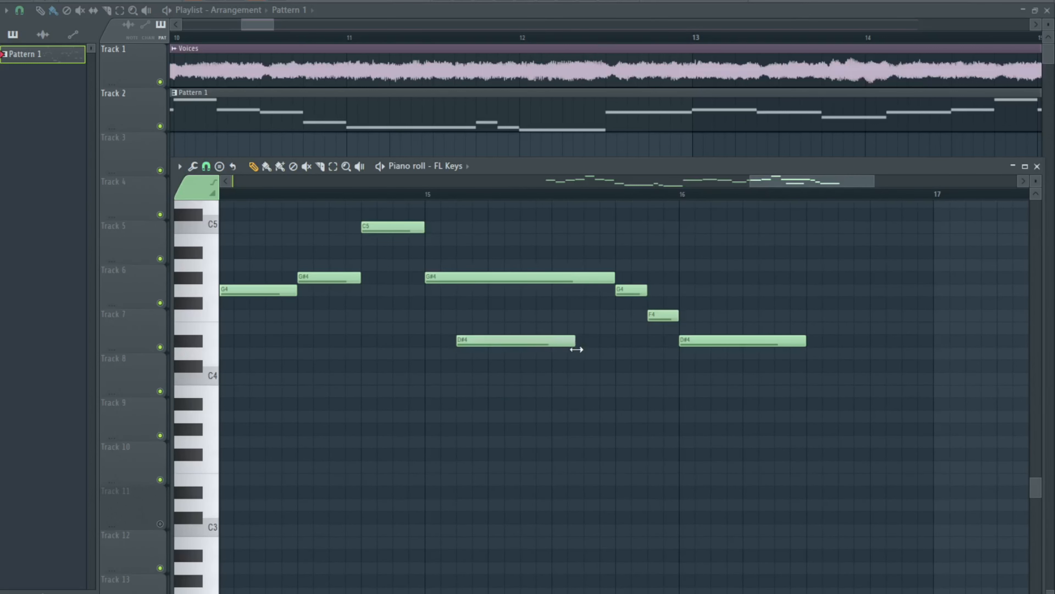
{"action": "right_click", "coordinate": [581, 345]}
{"action": "scroll", "coordinate": [542, 382], "scroll_direction": "right", "scroll_amount": 3}
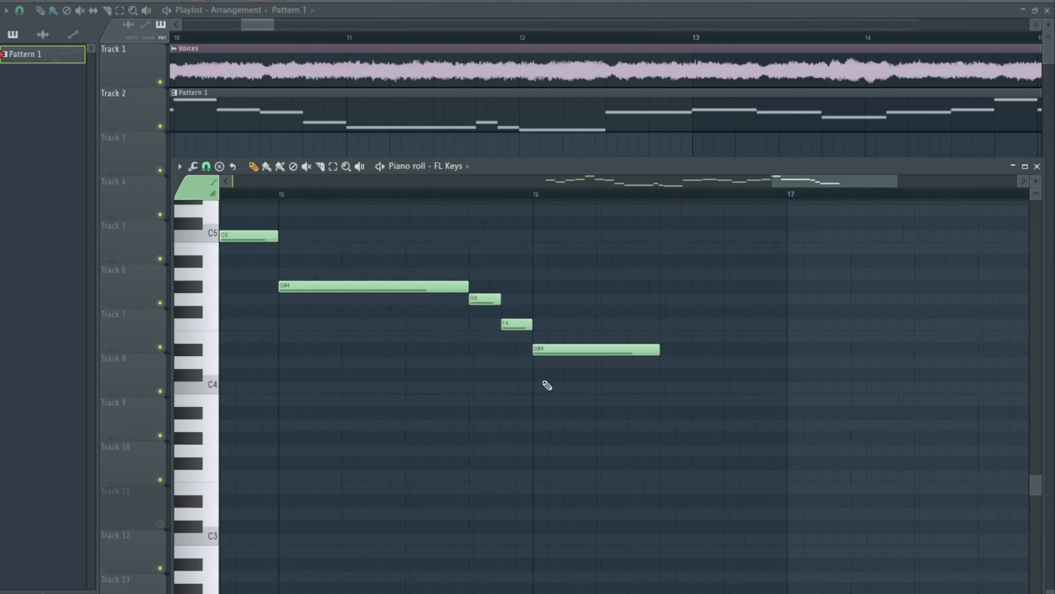
{"action": "left_click", "coordinate": [206, 166]}
{"action": "left_click", "coordinate": [218, 210]}
Listen to the vocals from the end of the D#4 note in bar 16 and add two-beat E4 and F4 notes there
{"action": "mouse_move", "coordinate": [590, 352]}
{"action": "left_mouse_down"}
{"action": "mouse_move", "coordinate": [592, 405]}
{"action": "mouse_move", "coordinate": [586, 353]}
{"action": "left_mouse_up"}
{"action": "scroll", "coordinate": [725, 380], "scroll_direction": "right", "scroll_amount": 3}
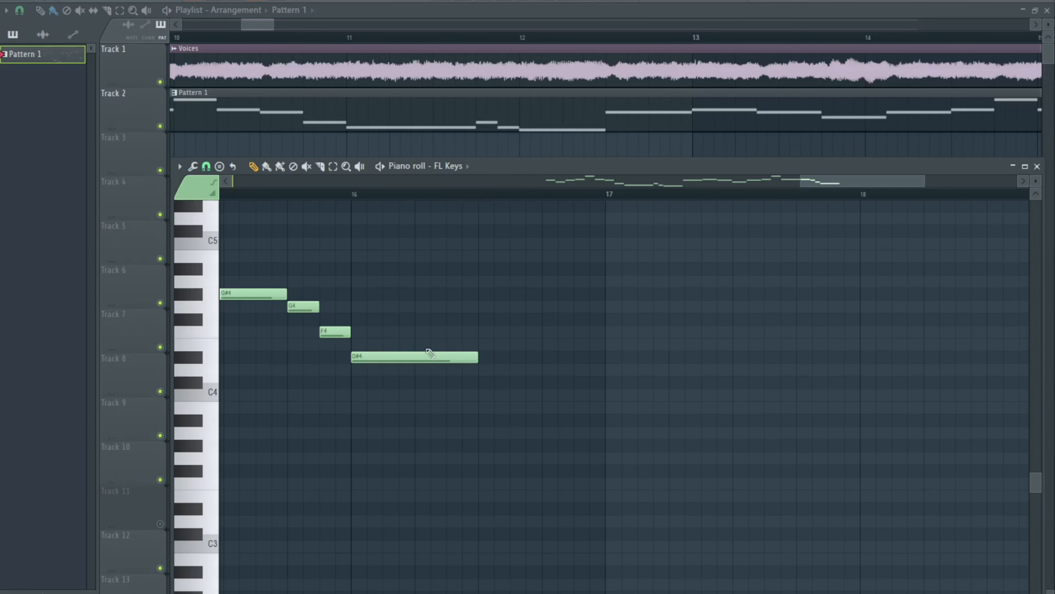
{"action": "left_click_drag", "start_coordinate": [840, 141], "coordinate": [139, 195]}
{"action": "scroll", "coordinate": [384, 118], "scroll_direction": "up", "scroll_amount": 3}
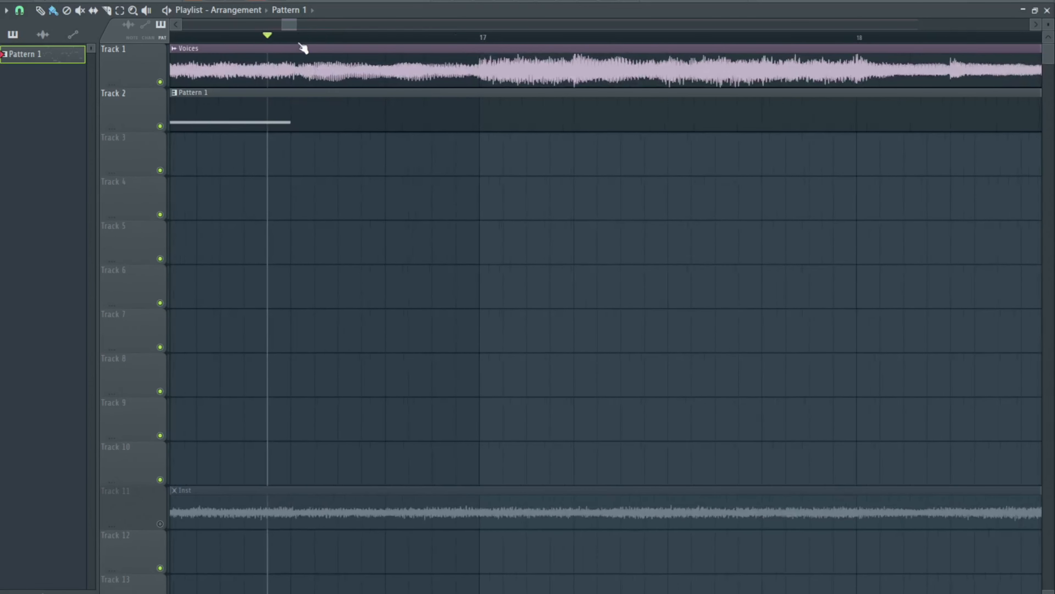
{"action": "left_click", "coordinate": [293, 39]}
{"action": "key", "text": "space"}
{"action": "key", "text": "space"}
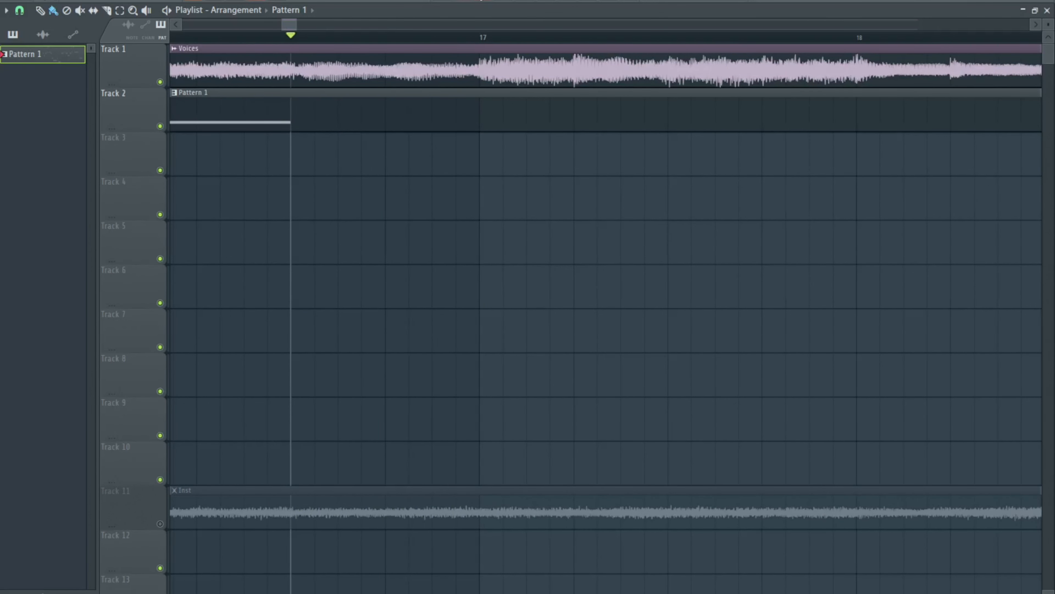
{"action": "left_click", "coordinate": [481, 1]}
{"action": "left_click_drag", "start_coordinate": [488, 309], "coordinate": [453, 384]}
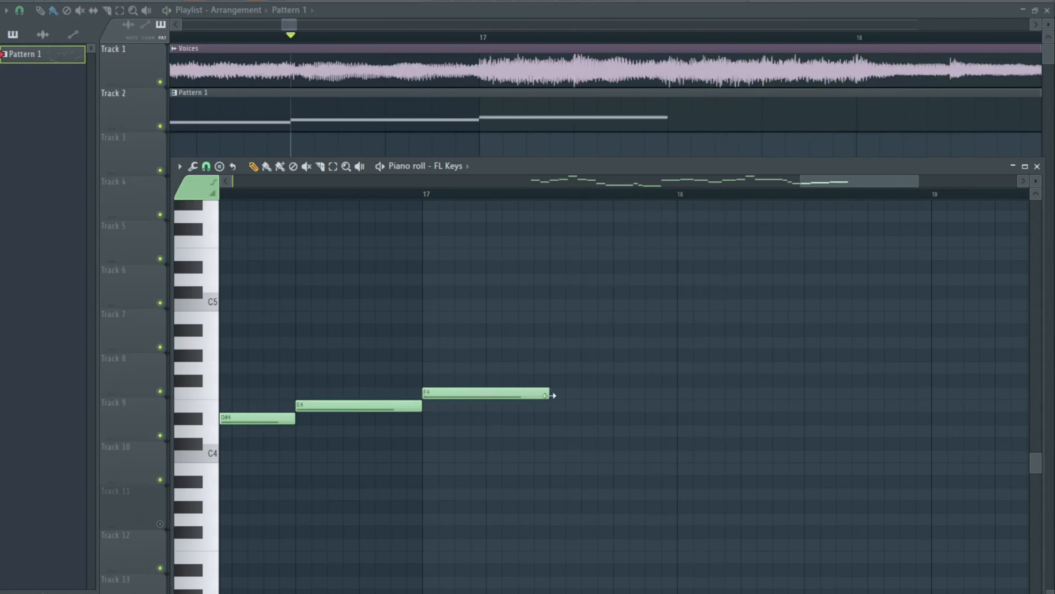
Extend the F4 note at bar 17 to a full bar and play it back from bar 17
{"action": "left_click_drag", "start_coordinate": [550, 395], "coordinate": [675, 395]}
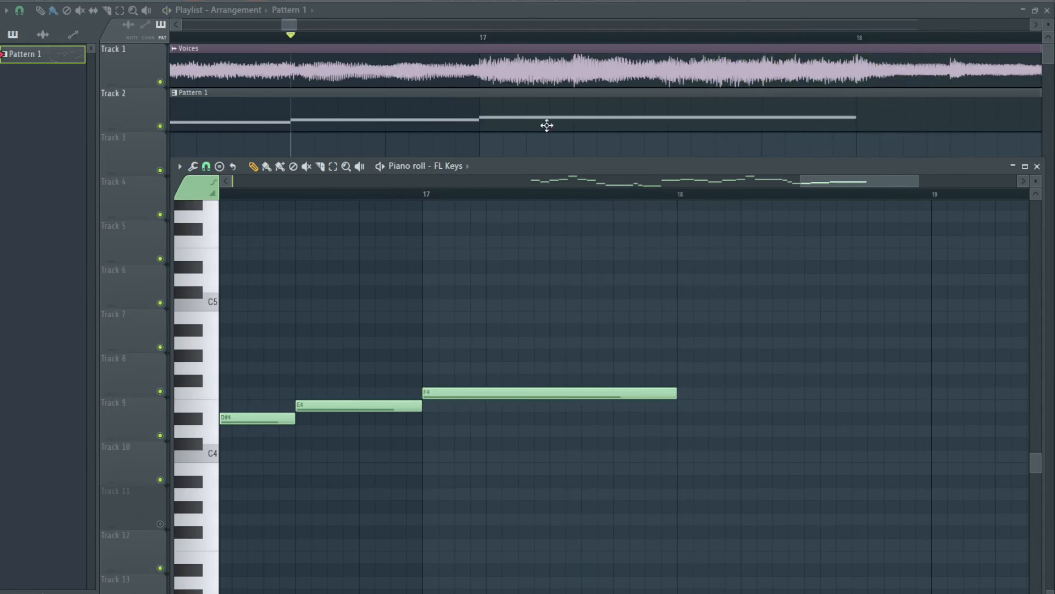
{"action": "left_click", "coordinate": [426, 195]}
{"action": "key", "text": "space"}
{"action": "key", "text": "space"}
{"action": "key", "text": "space"}
{"action": "left_click_drag", "start_coordinate": [570, 317], "coordinate": [516, 308]}
{"action": "key", "text": "space"}
{"action": "scroll", "coordinate": [496, 316], "scroll_direction": "down", "scroll_amount": 4}
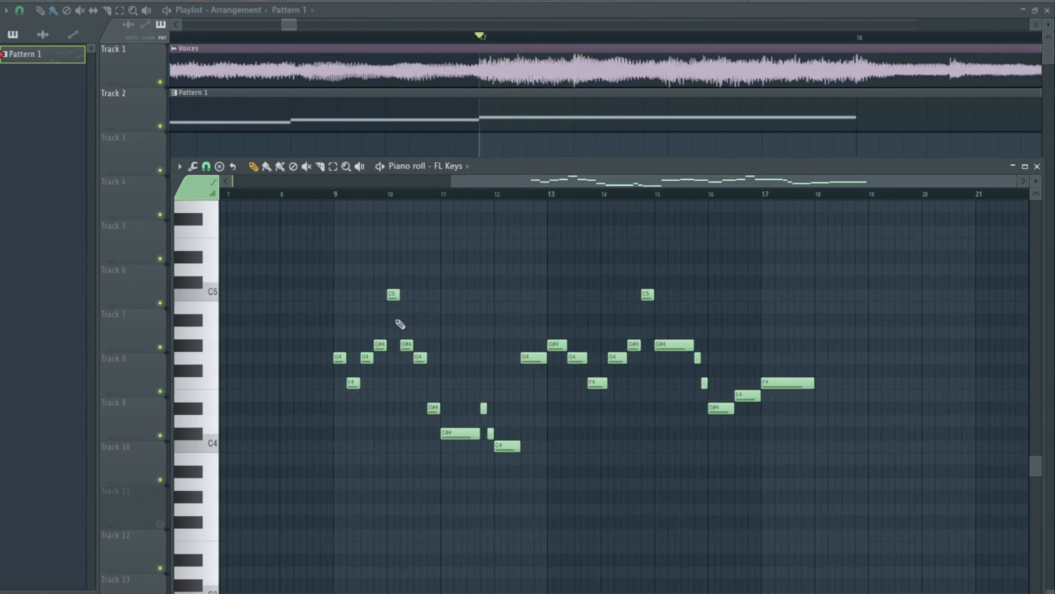
Paste the FL Keys melody into the Boyfriend1 piano roll at bar 17 and raise the pasted notes two octaves
{"action": "left_click_drag", "start_coordinate": [841, 456], "coordinate": [877, 524]}
{"action": "left_click_drag", "start_coordinate": [771, 450], "coordinate": [655, 319]}
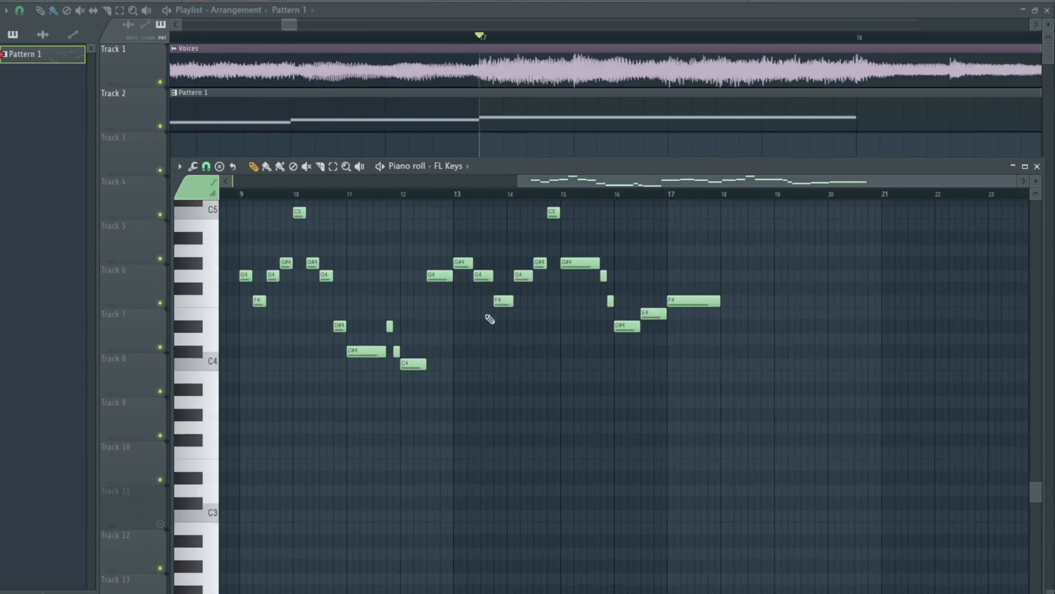
{"action": "left_click_drag", "start_coordinate": [726, 438], "coordinate": [254, 245]}
{"action": "left_click", "coordinate": [467, 166]}
{"action": "left_click", "coordinate": [457, 233]}
{"action": "left_click_drag", "start_coordinate": [662, 248], "coordinate": [558, 466]}
{"action": "key", "text": "ctrl+v"}
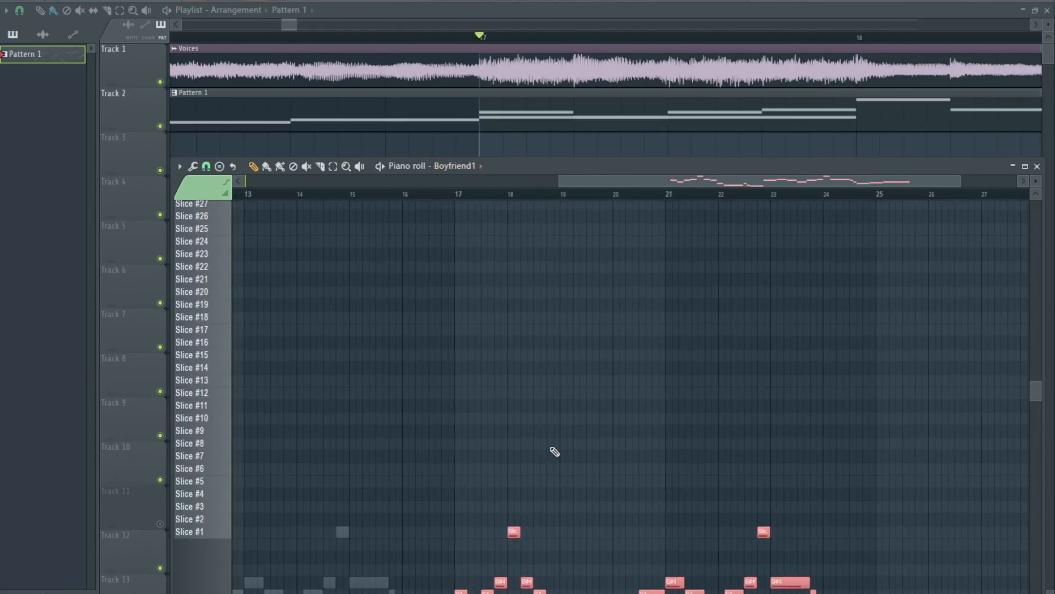
{"action": "key", "text": "ctrl+Up"}
{"action": "key", "text": "ctrl+Up"}
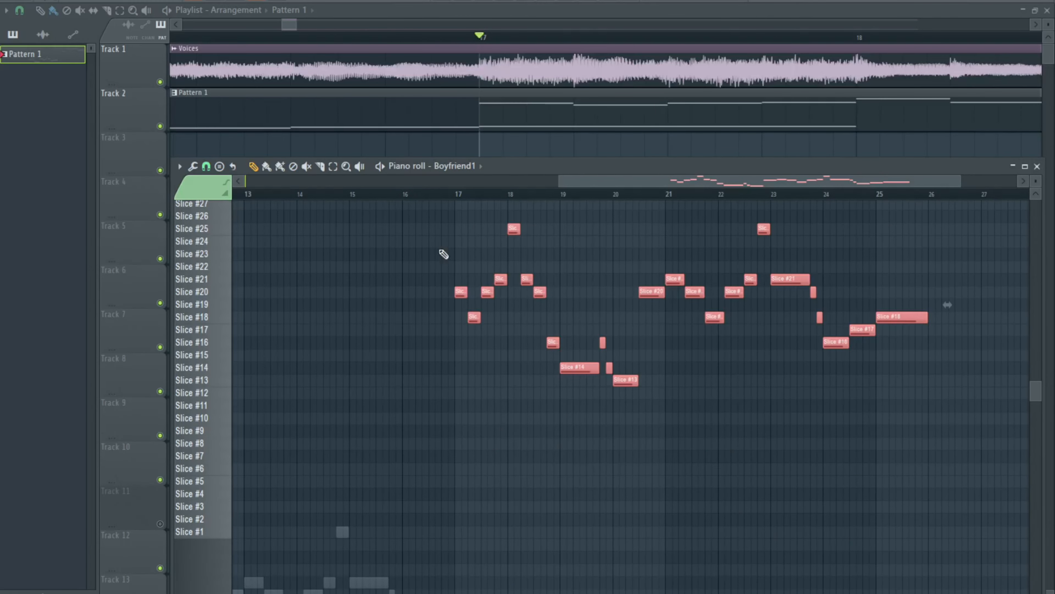
Play back the pasted Boyfriend1 notes against the vocals from bar 17 through bar 25
{"action": "key", "text": "space"}
{"action": "key", "text": "space"}
{"action": "key", "text": "space"}
{"action": "right_click", "coordinate": [513, 348]}
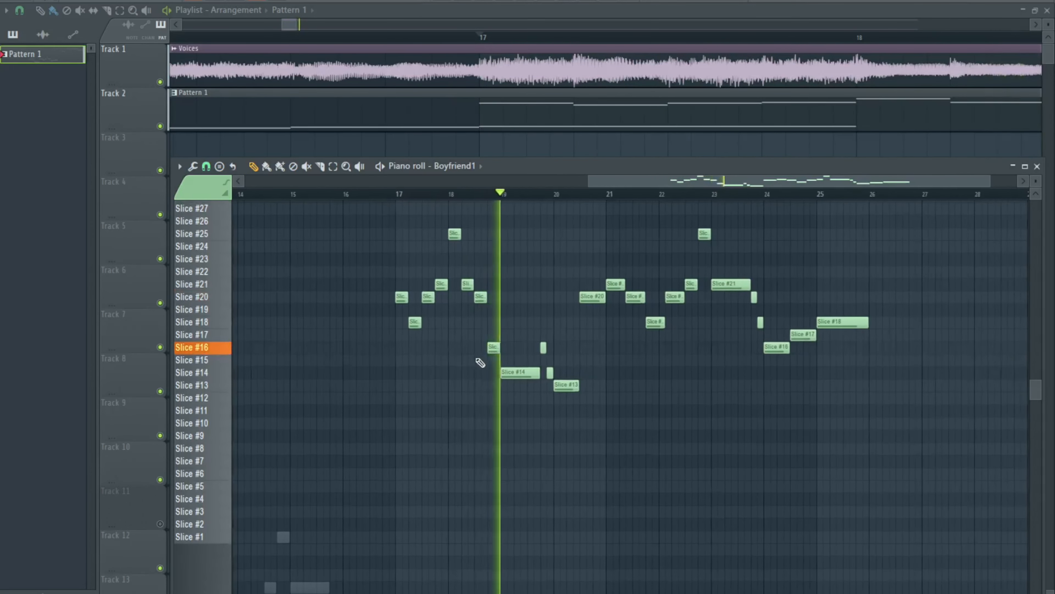
{"action": "left_click_drag", "start_coordinate": [528, 435], "coordinate": [555, 421]}
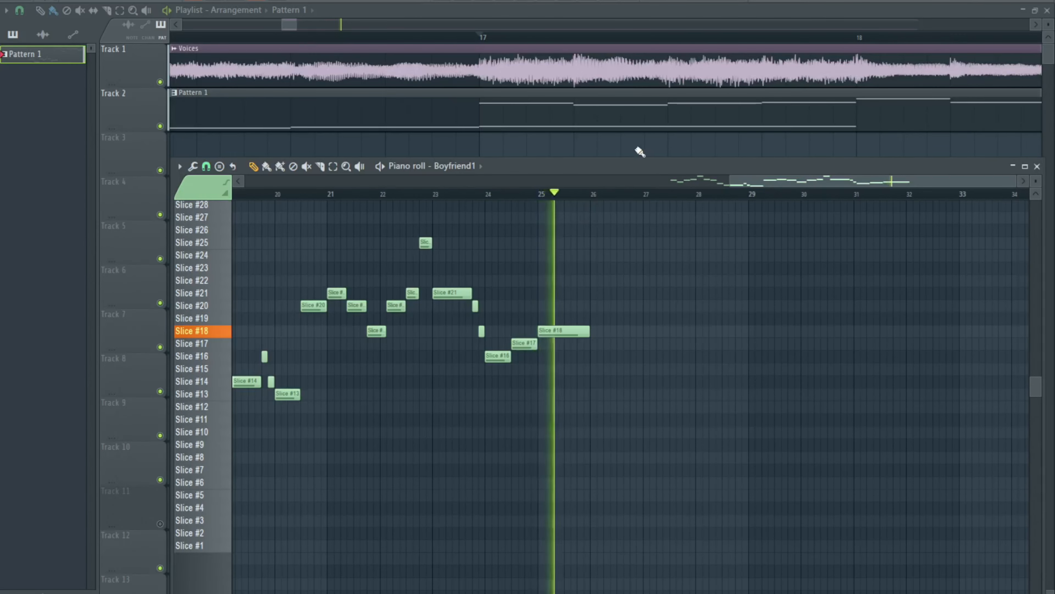
{"action": "right_click", "coordinate": [648, 148]}
{"action": "left_click_drag", "start_coordinate": [557, 288], "coordinate": [170, 360]}
{"action": "key", "text": "space"}
Listen to the vocals from bar 25 and shorten the last Slice #18 note there to about three and a half beats
{"action": "left_click_drag", "start_coordinate": [893, 291], "coordinate": [51, 403]}
{"action": "scroll", "coordinate": [183, 462], "scroll_direction": "down", "scroll_amount": 3}
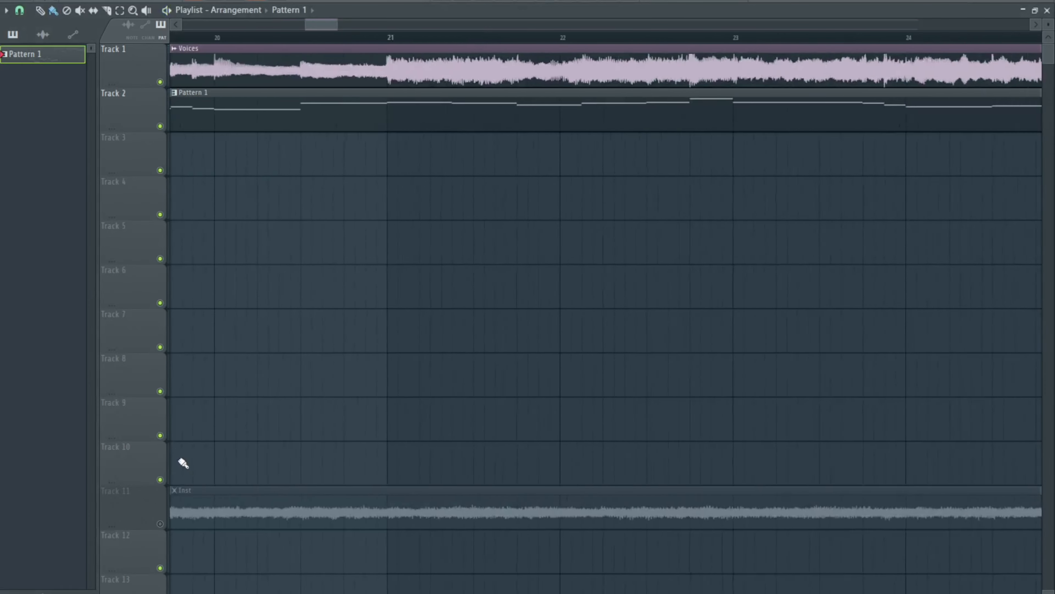
{"action": "scroll", "coordinate": [340, 447], "scroll_direction": "down", "scroll_amount": 5}
{"action": "scroll", "coordinate": [544, 380], "scroll_direction": "up", "scroll_amount": 5}
{"action": "left_click", "coordinate": [453, 37]}
{"action": "key", "text": "space"}
{"action": "key", "text": "space"}
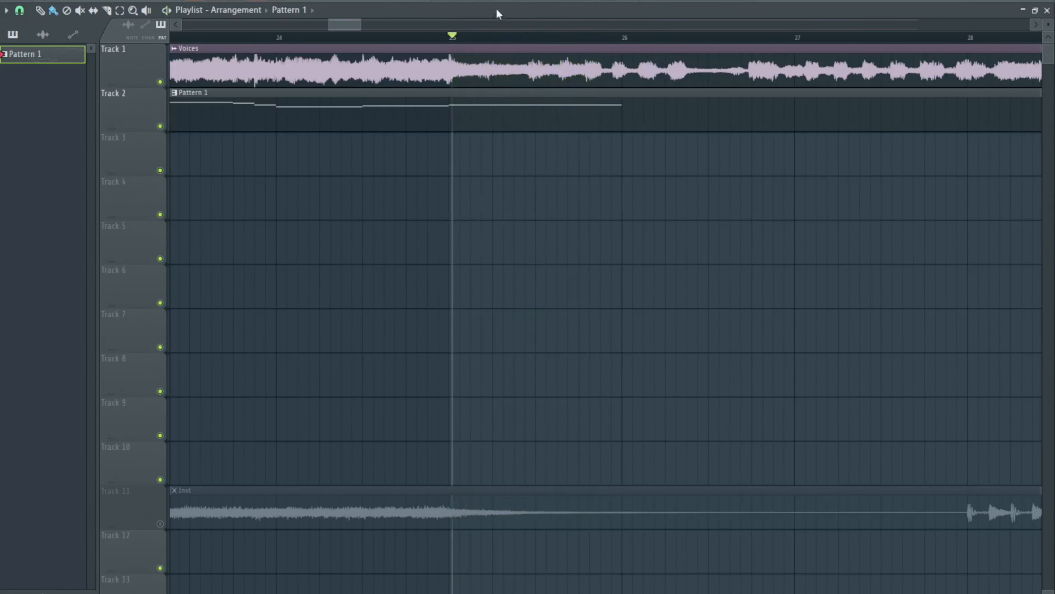
{"action": "left_click", "coordinate": [464, 1]}
{"action": "right_click", "coordinate": [575, 331]}
{"action": "key", "text": "space"}
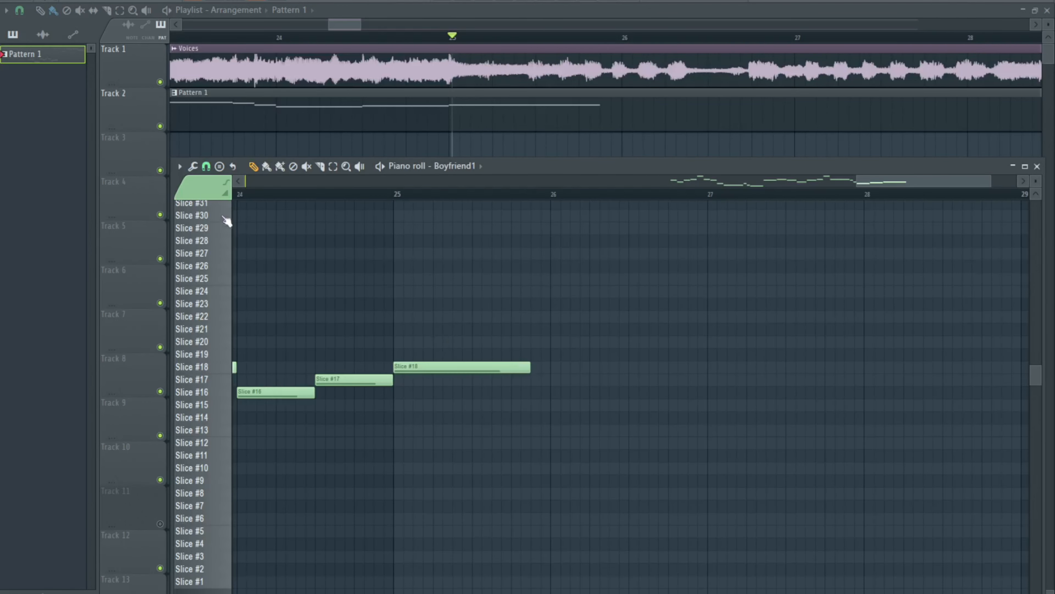
Turn on slide notes in the Boyfriend1 piano roll and set its snap to Cell
{"action": "left_click", "coordinate": [215, 181]}
{"action": "left_click", "coordinate": [236, 215]}
{"action": "left_click_drag", "start_coordinate": [444, 196], "coordinate": [453, 196]}
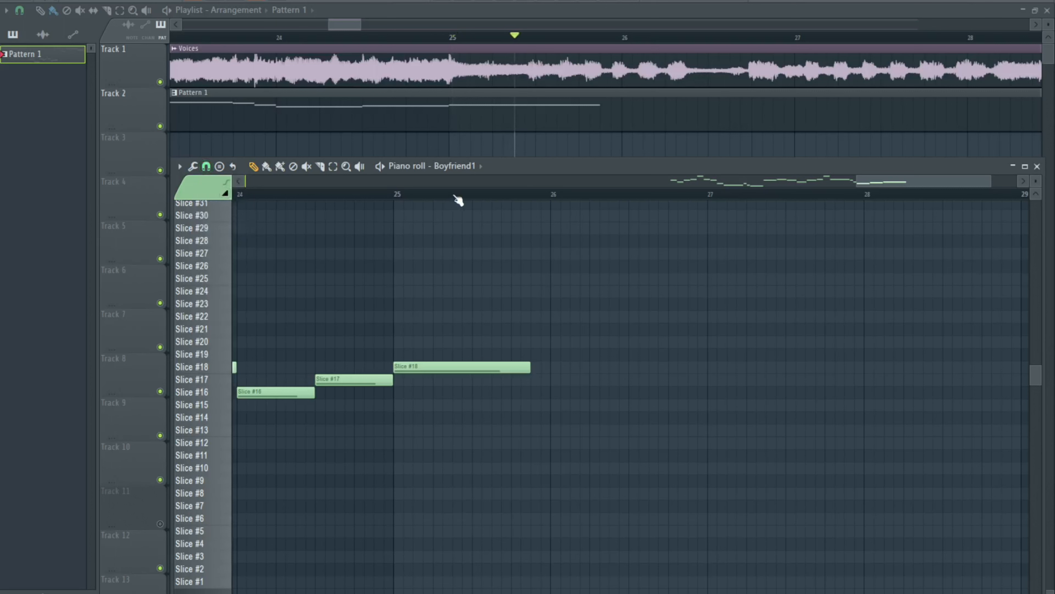
{"action": "left_click", "coordinate": [206, 166]}
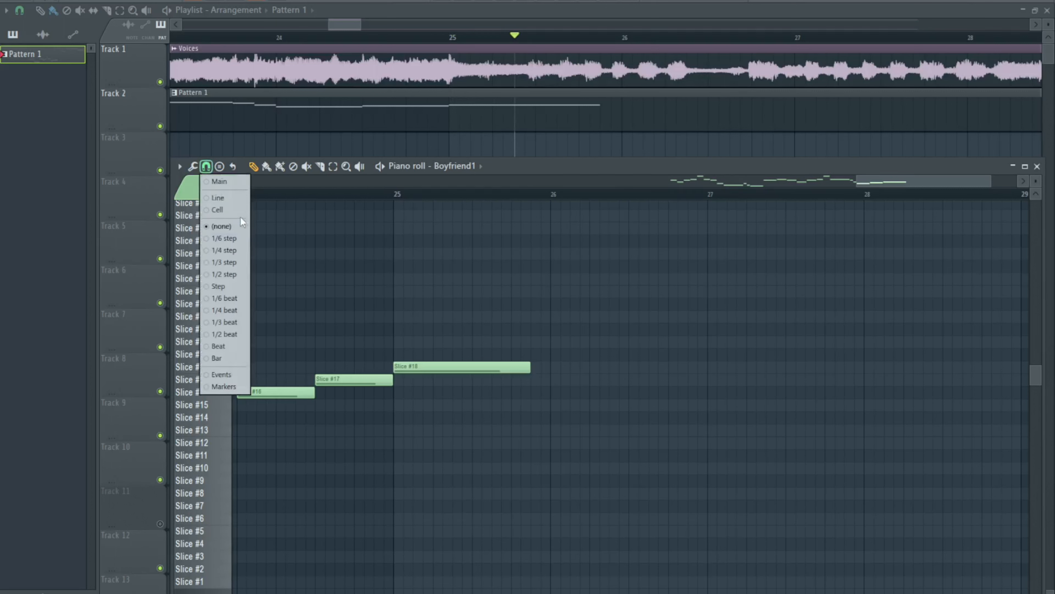
{"action": "left_click", "coordinate": [223, 210]}
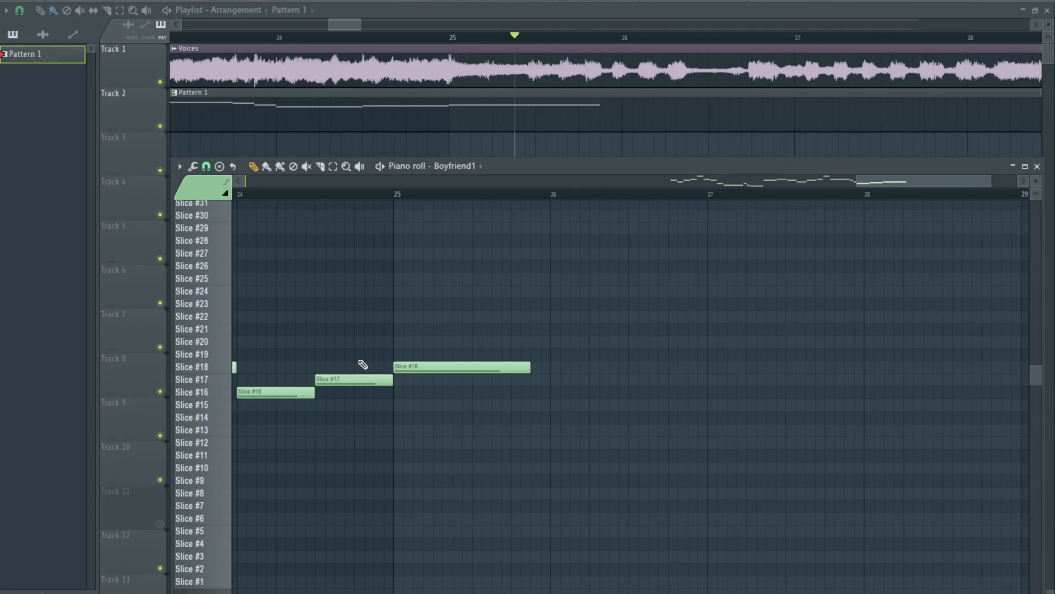
Add a Slice #17 slide note from beat 2 of bar 25 to the end of the Slice #18 note and play it back
{"action": "left_click_drag", "start_coordinate": [389, 196], "coordinate": [450, 199]}
{"action": "key", "text": "space"}
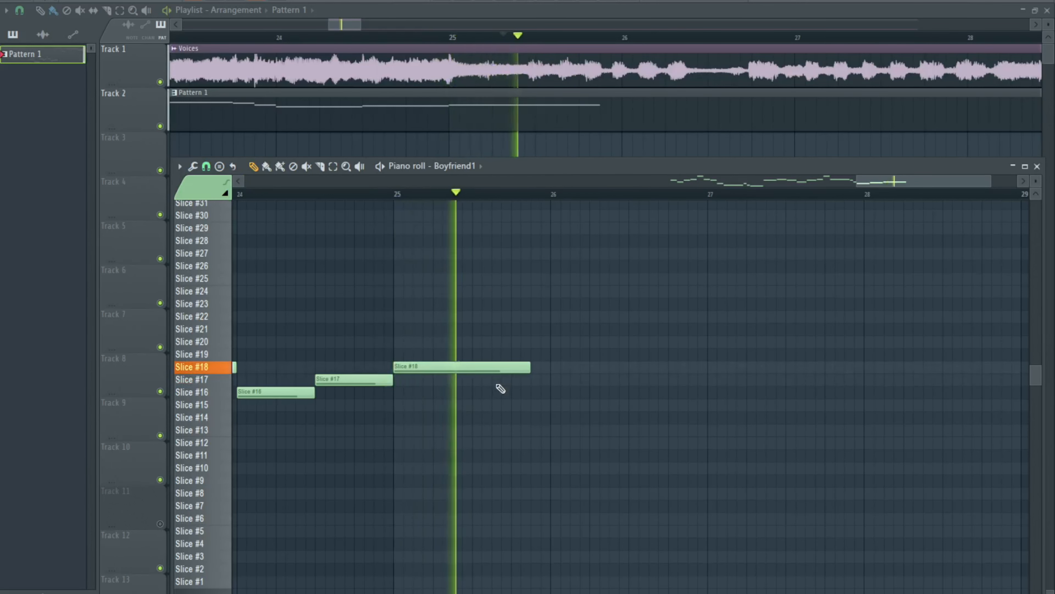
{"action": "key", "text": "space"}
{"action": "left_click_drag", "start_coordinate": [446, 405], "coordinate": [446, 379]}
{"action": "left_click_drag", "start_coordinate": [569, 378], "coordinate": [530, 378]}
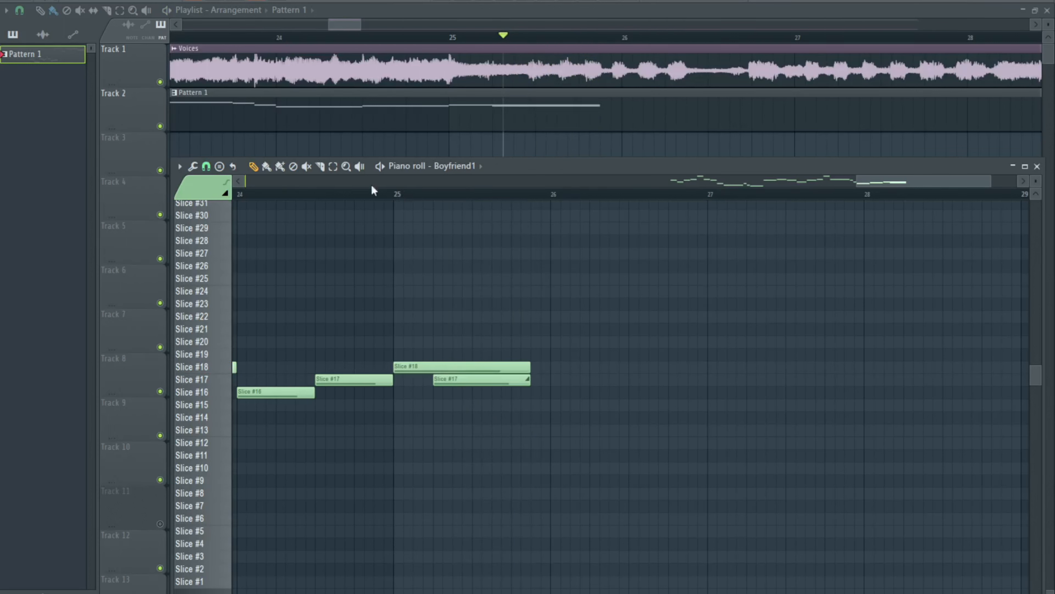
{"action": "left_click", "coordinate": [399, 196]}
{"action": "key", "text": "space"}
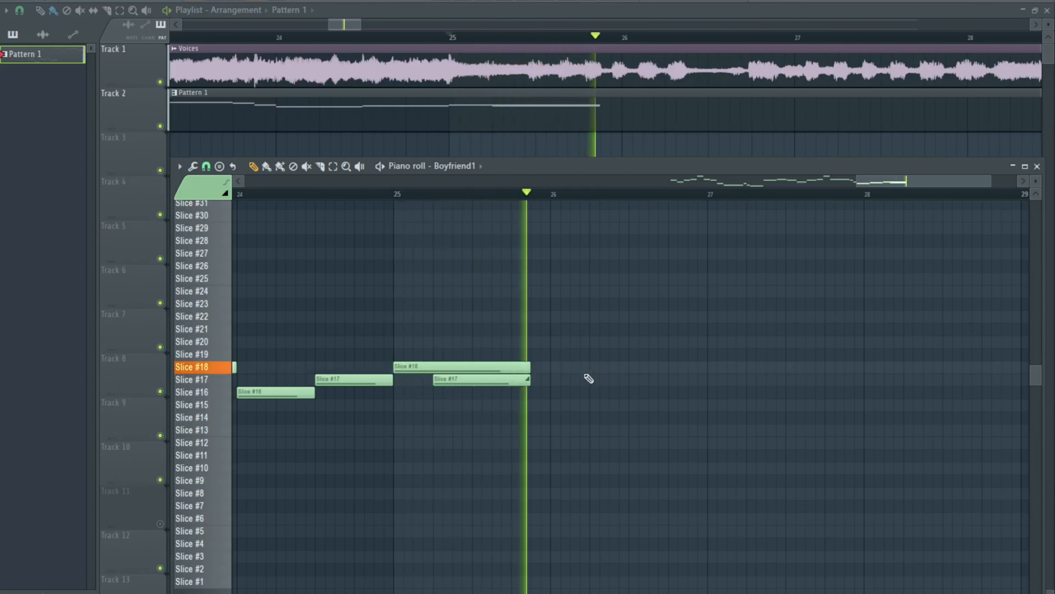
{"action": "key", "text": "space"}
Switch to the FL Keys piano roll and listen to the vocals from bar 21
{"action": "scroll", "coordinate": [563, 470], "scroll_direction": "down", "scroll_amount": 1}
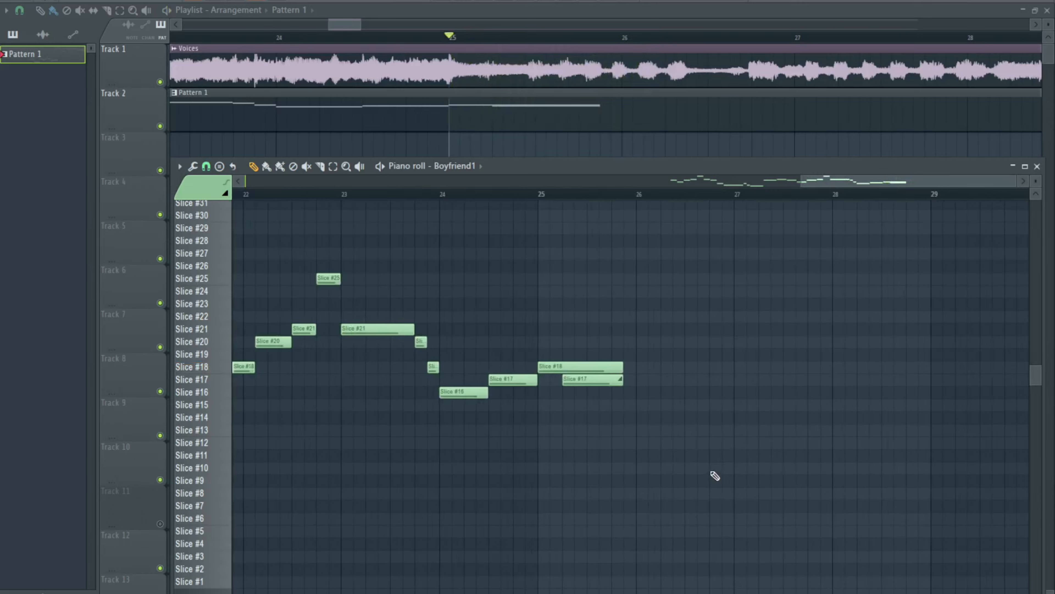
{"action": "scroll", "coordinate": [717, 473], "scroll_direction": "down", "scroll_amount": 2}
{"action": "scroll", "coordinate": [742, 427], "scroll_direction": "up", "scroll_amount": 4}
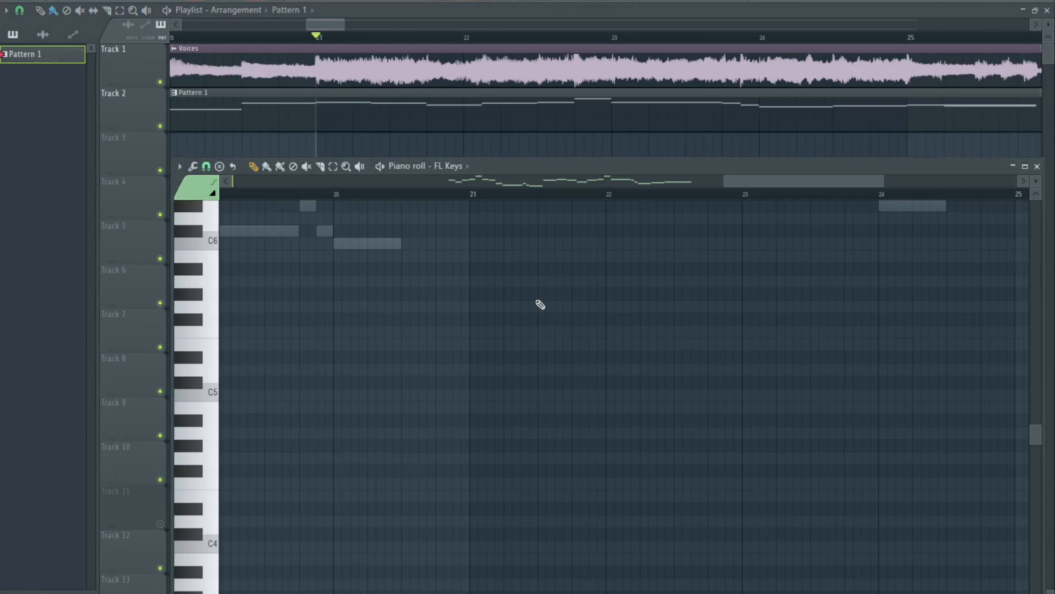
{"action": "key", "text": "space"}
{"action": "scroll", "coordinate": [454, 366], "scroll_direction": "up", "scroll_amount": 1}
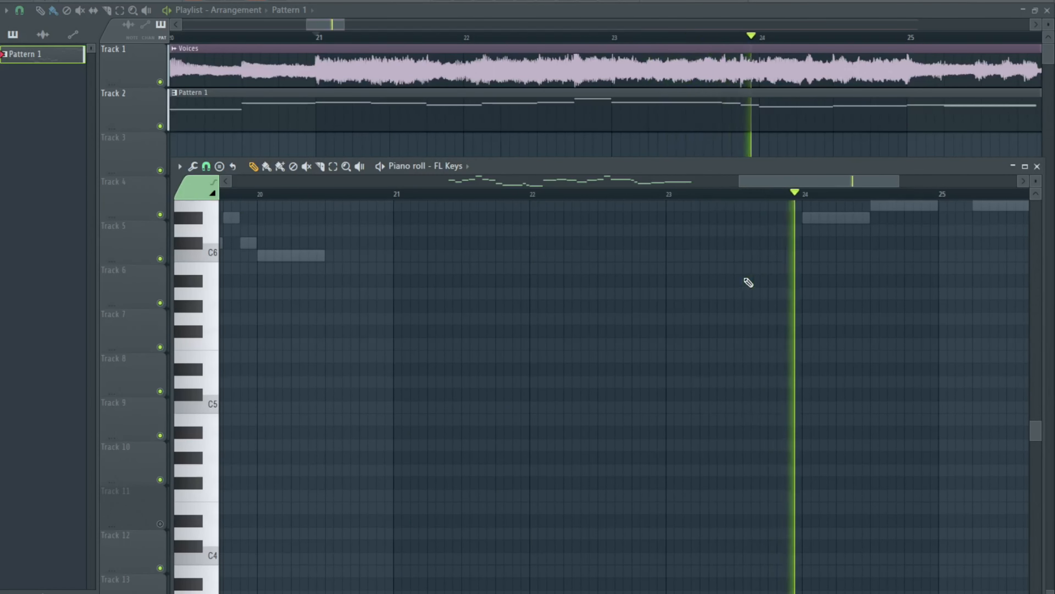
{"action": "key", "text": "space"}
Add a one-bar F4 note at bar 21 as a regular note with slide turned off
{"action": "mouse_move", "coordinate": [409, 394]}
{"action": "left_mouse_down"}
{"action": "mouse_move", "coordinate": [399, 390]}
{"action": "mouse_move", "coordinate": [403, 547]}
{"action": "mouse_move", "coordinate": [403, 495]}
{"action": "left_mouse_up"}
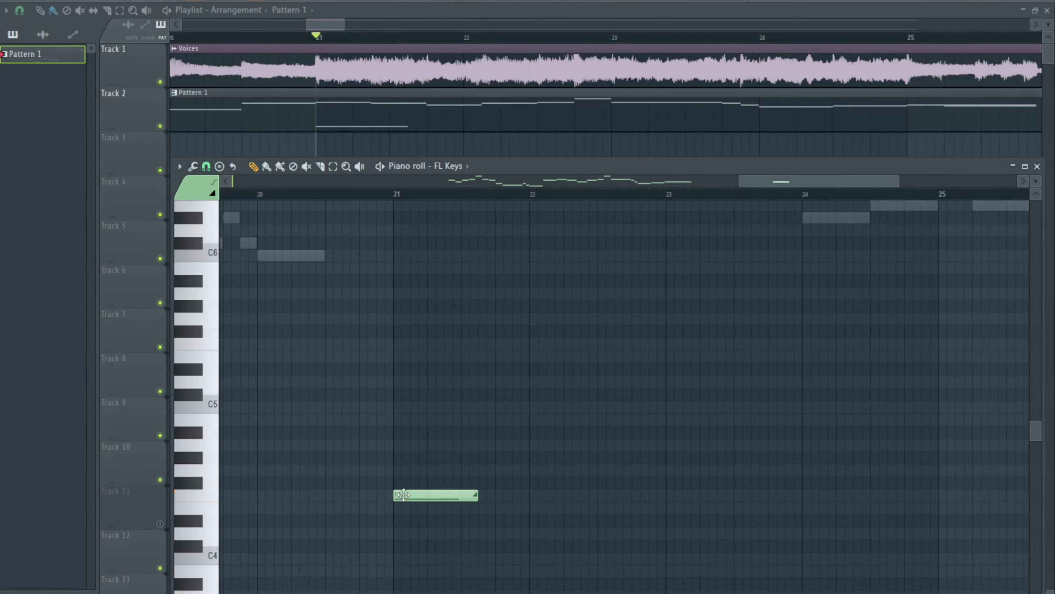
{"action": "left_click", "coordinate": [409, 493]}
{"action": "key", "text": "space"}
{"action": "left_click_drag", "start_coordinate": [479, 495], "coordinate": [532, 501]}
{"action": "key", "text": "space"}
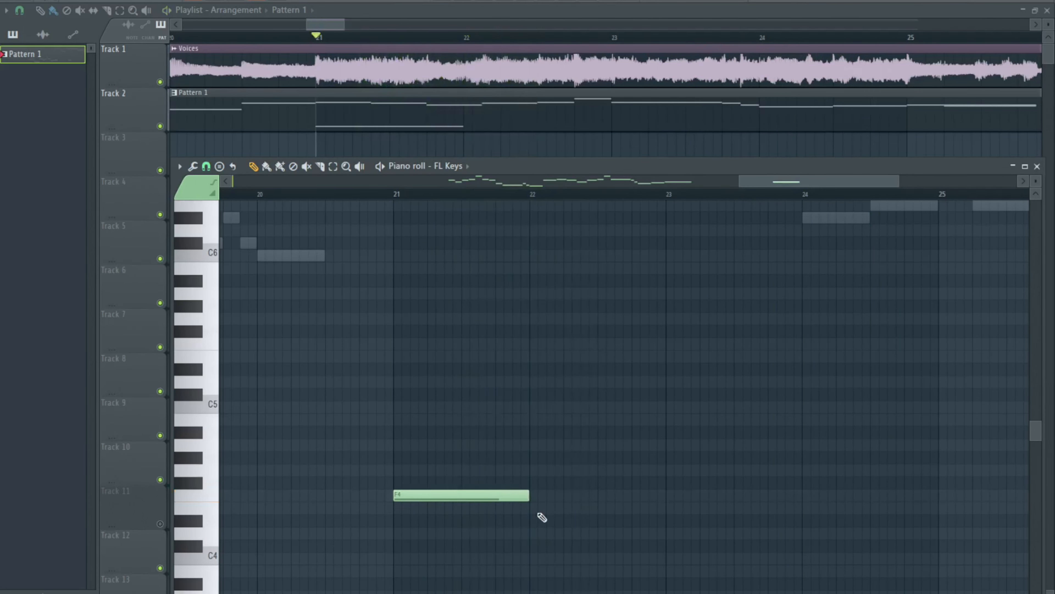
Add a one-bar C4 note at bar 22 and play both notes back against the vocals from bar 21
{"action": "left_click", "coordinate": [538, 557]}
{"action": "key", "text": "space"}
{"action": "left_click_drag", "start_coordinate": [587, 455], "coordinate": [582, 445]}
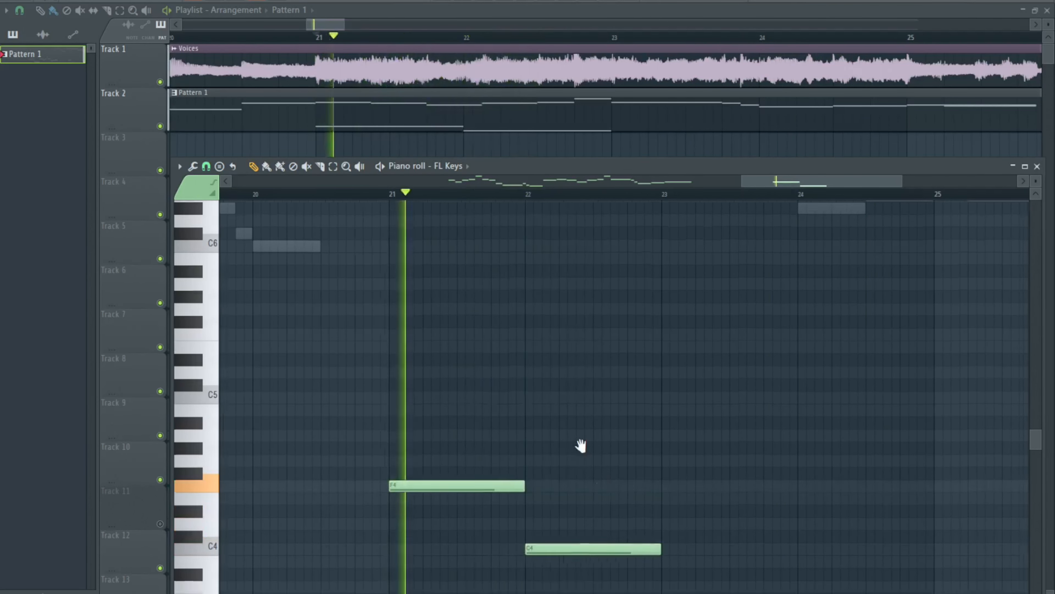
{"action": "left_click_drag", "start_coordinate": [582, 445], "coordinate": [477, 424]}
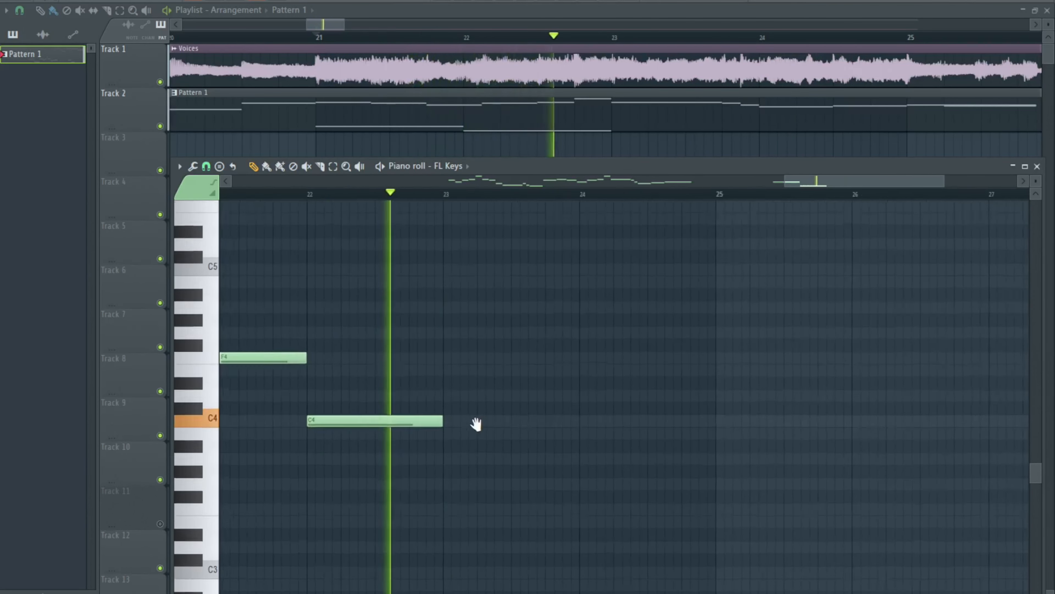
{"action": "key", "text": "space"}
Add a one-bar G#4 note at bar 23 and play it back from there
{"action": "left_click", "coordinate": [441, 323]}
{"action": "left_click", "coordinate": [437, 194]}
{"action": "key", "text": "space"}
{"action": "left_click_drag", "start_coordinate": [650, 421], "coordinate": [585, 450]}
{"action": "key", "text": "space"}
Add two-beat D#5 and E5 notes in bar 24 and play them back from the start of the bar
{"action": "left_click", "coordinate": [495, 340]}
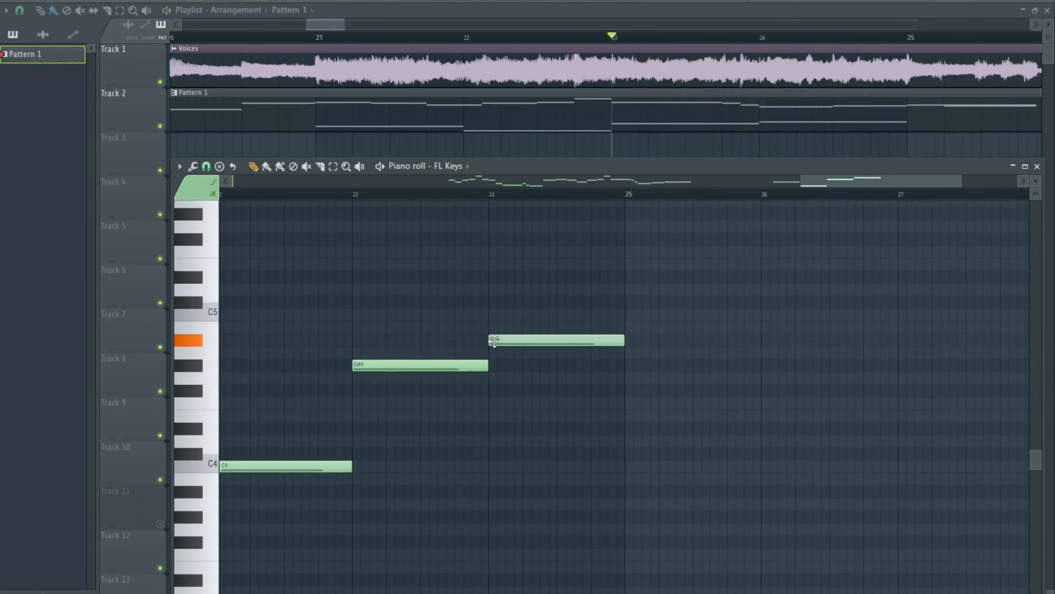
{"action": "left_click_drag", "start_coordinate": [494, 340], "coordinate": [494, 277]}
{"action": "left_click_drag", "start_coordinate": [615, 280], "coordinate": [554, 279]}
{"action": "left_click", "coordinate": [571, 264]}
{"action": "key", "text": "space"}
{"action": "left_click", "coordinate": [494, 194]}
{"action": "left_click_drag", "start_coordinate": [562, 238], "coordinate": [533, 264]}
{"action": "key", "text": "space"}
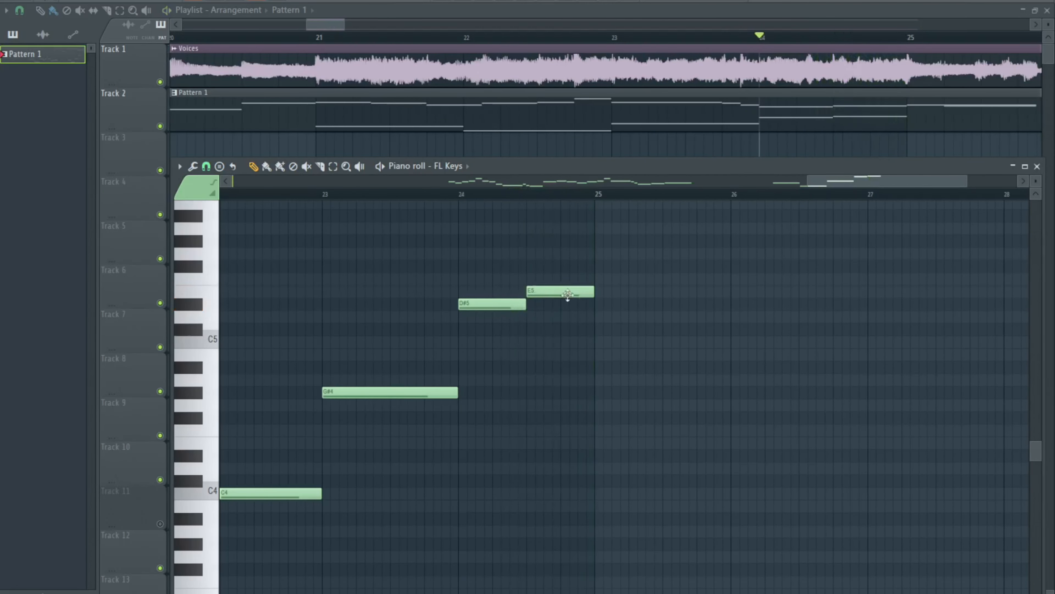
{"action": "key", "text": "space"}
{"action": "left_click_drag", "start_coordinate": [626, 372], "coordinate": [526, 383]}
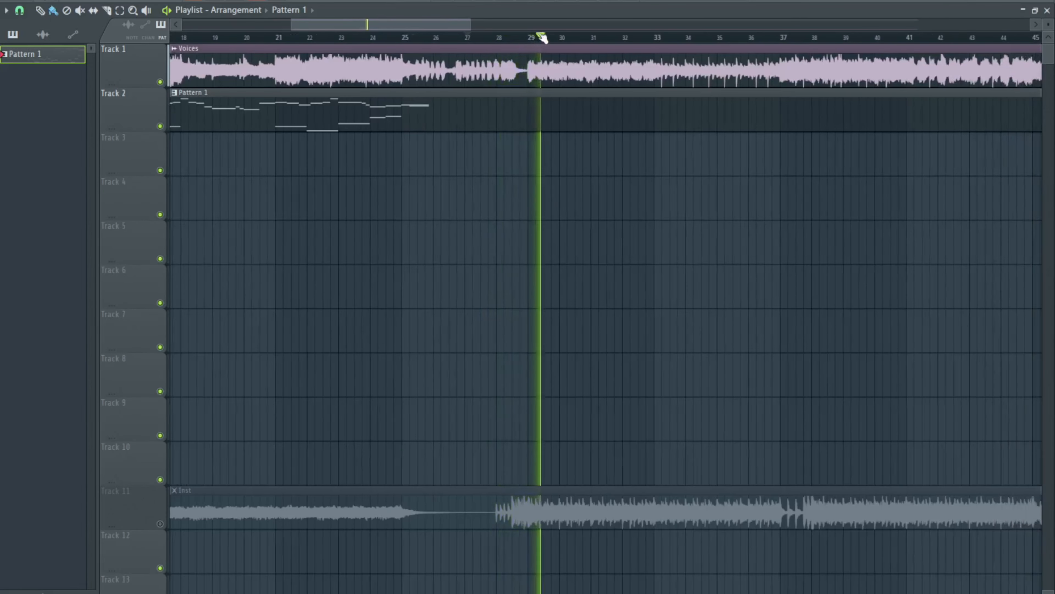
Examine the Voices waveform in the playlist from bar 29 onward, including the section around bars 33 and 34
{"action": "key", "text": "space"}
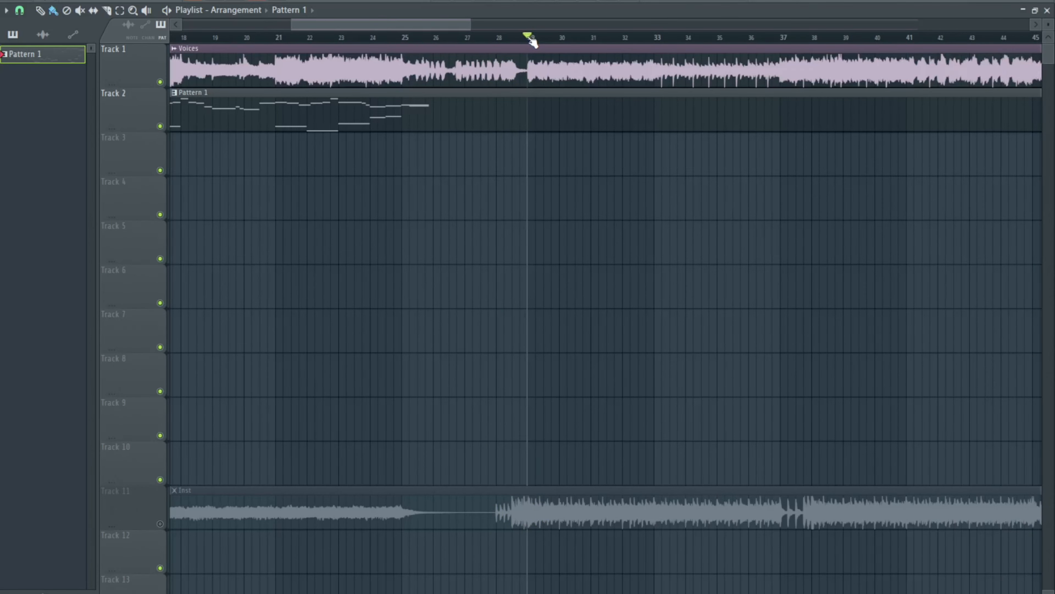
{"action": "scroll", "coordinate": [518, 252], "scroll_direction": "up", "scroll_amount": 6}
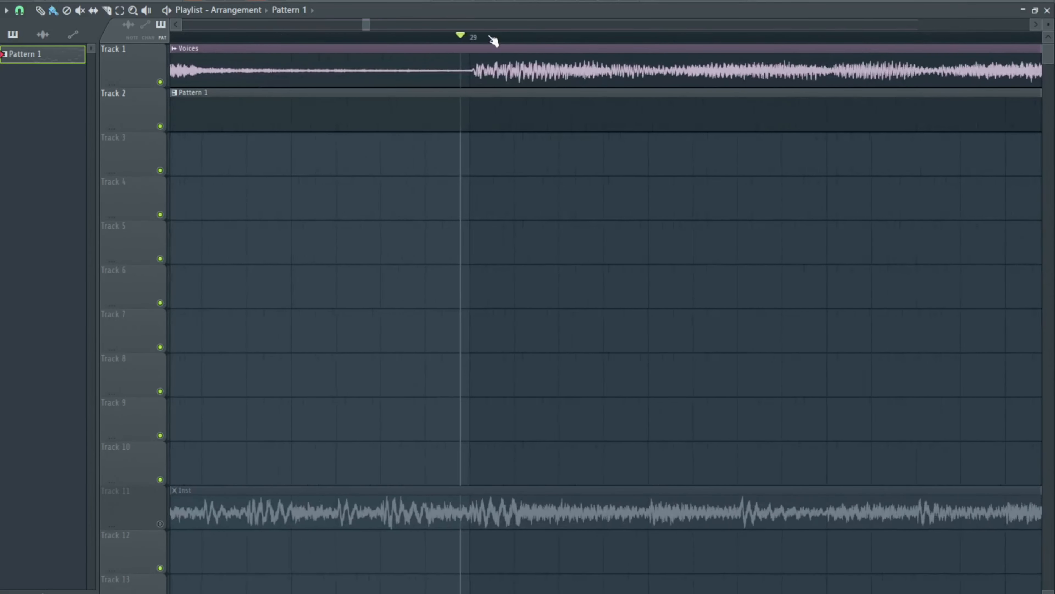
{"action": "scroll", "coordinate": [546, 264], "scroll_direction": "down", "scroll_amount": 6}
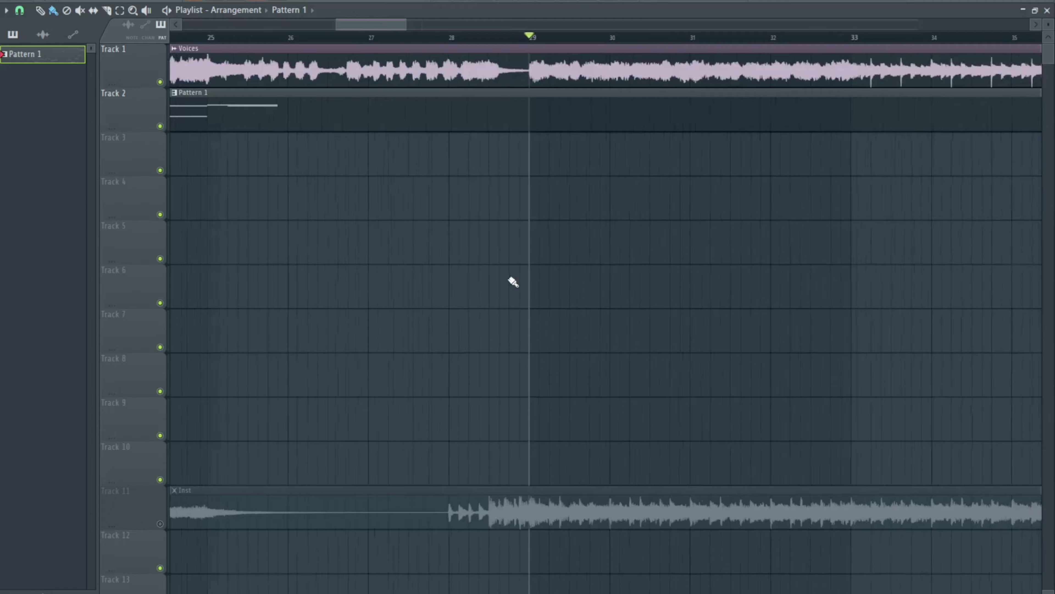
{"action": "scroll", "coordinate": [370, 220], "scroll_direction": "down", "scroll_amount": 3}
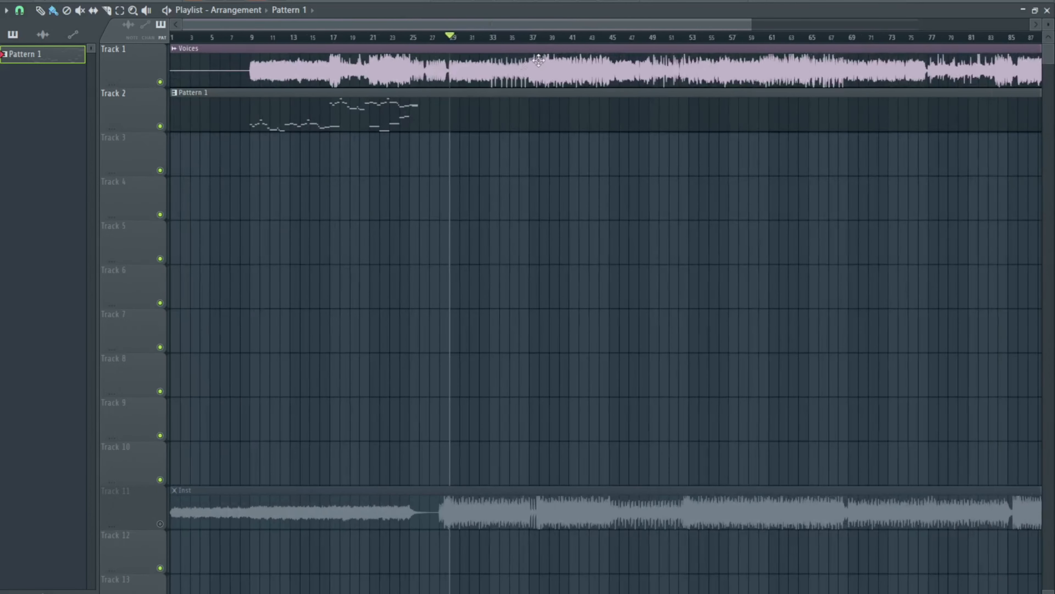
{"action": "scroll", "coordinate": [512, 218], "scroll_direction": "up", "scroll_amount": 10}
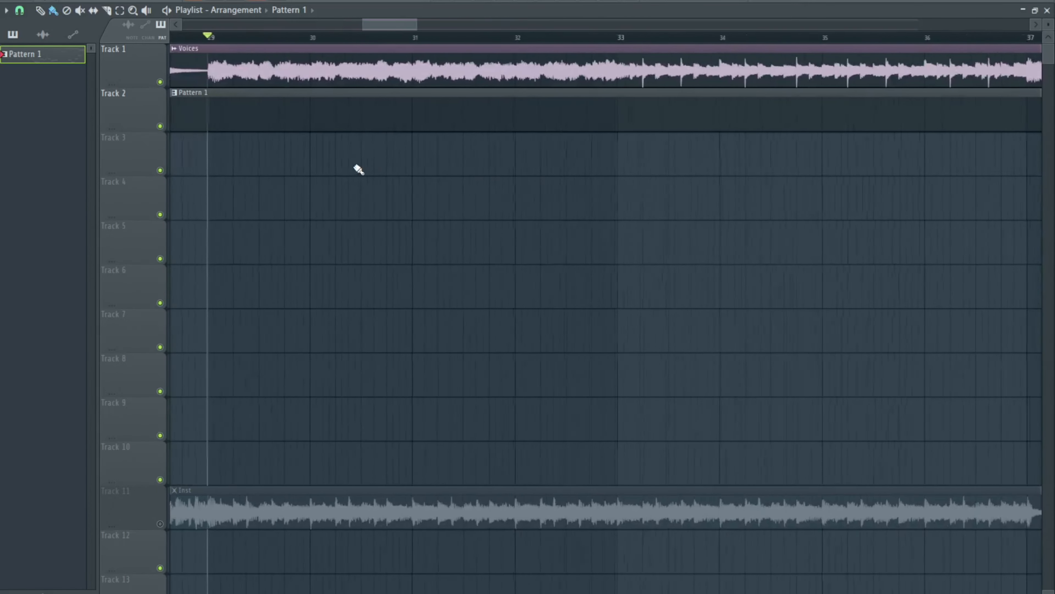
{"action": "scroll", "coordinate": [394, 185], "scroll_direction": "up", "scroll_amount": 4}
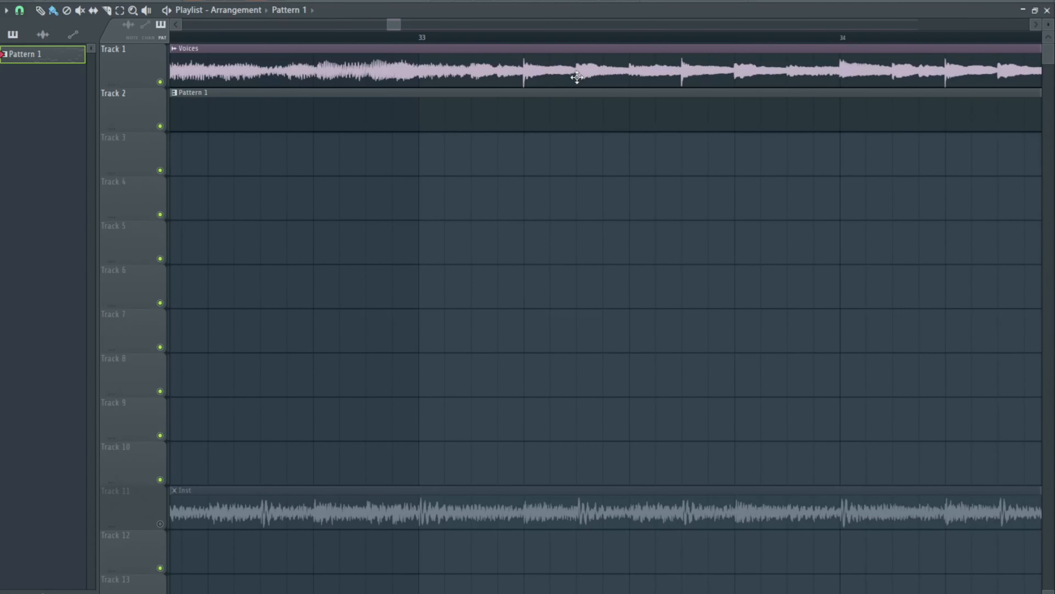
{"action": "left_click_drag", "start_coordinate": [645, 177], "coordinate": [489, 166]}
{"action": "scroll", "coordinate": [601, 165], "scroll_direction": "down", "scroll_amount": 5}
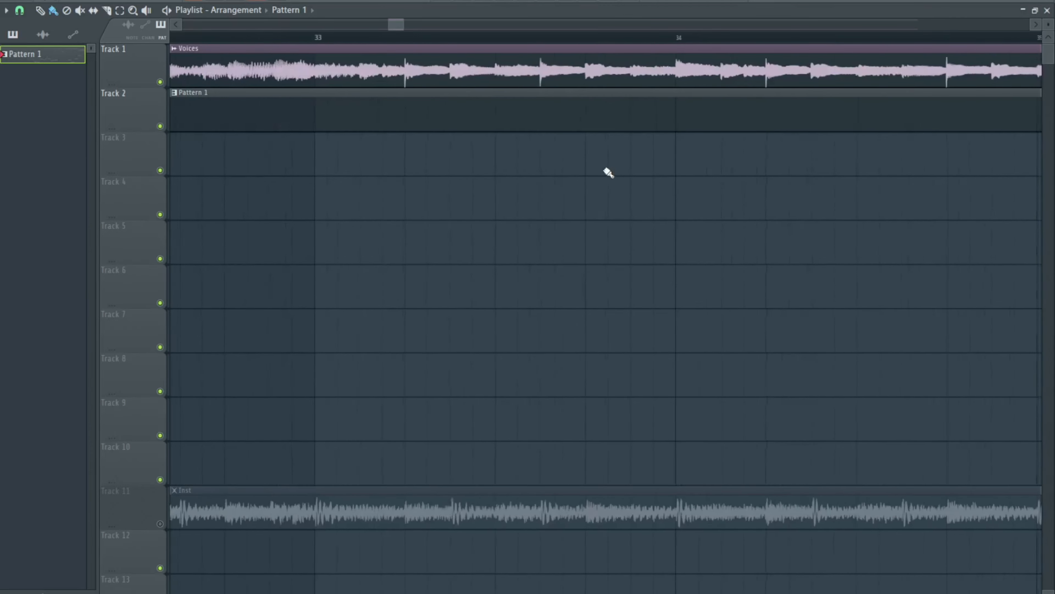
{"action": "scroll", "coordinate": [570, 300], "scroll_direction": "up", "scroll_amount": 4}
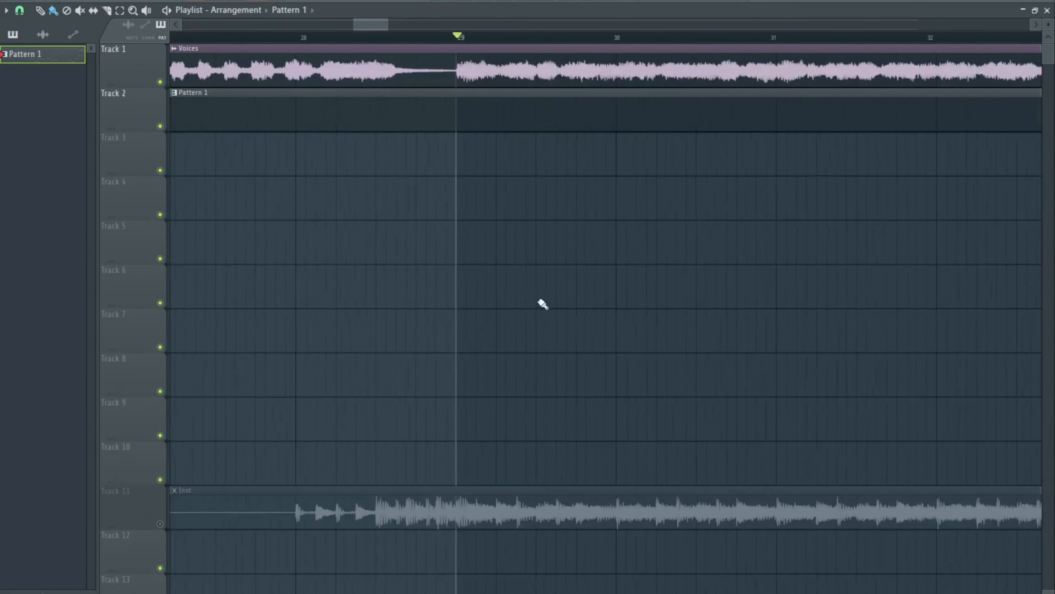
Listen to the vocals from bar 29 in the FL Keys piano roll and add a half-beat F3 followed by quarter-beat C4 and A#3 notes
{"action": "key", "text": "F7"}
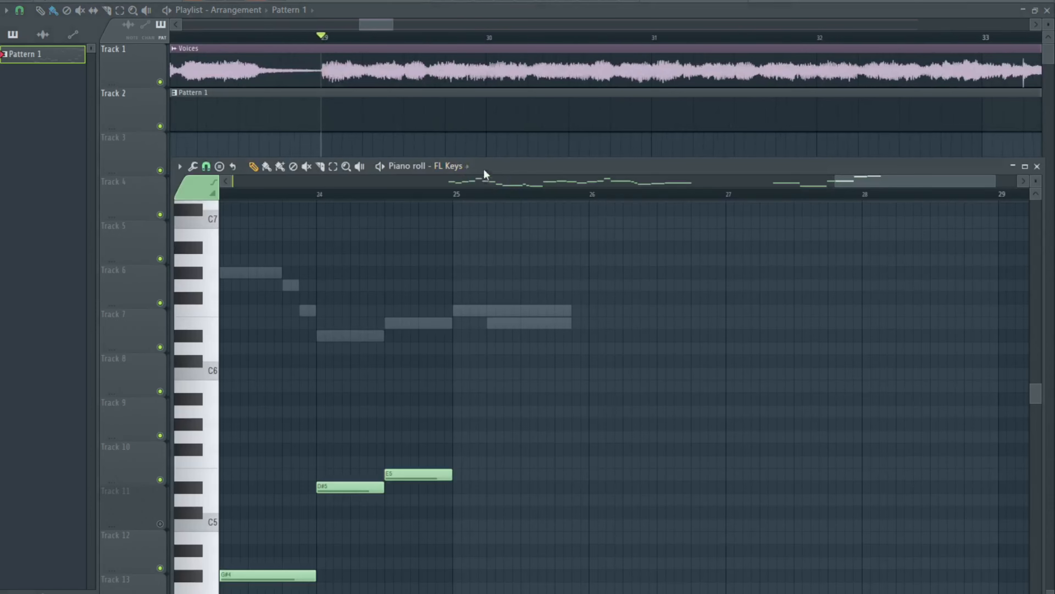
{"action": "key", "text": "space"}
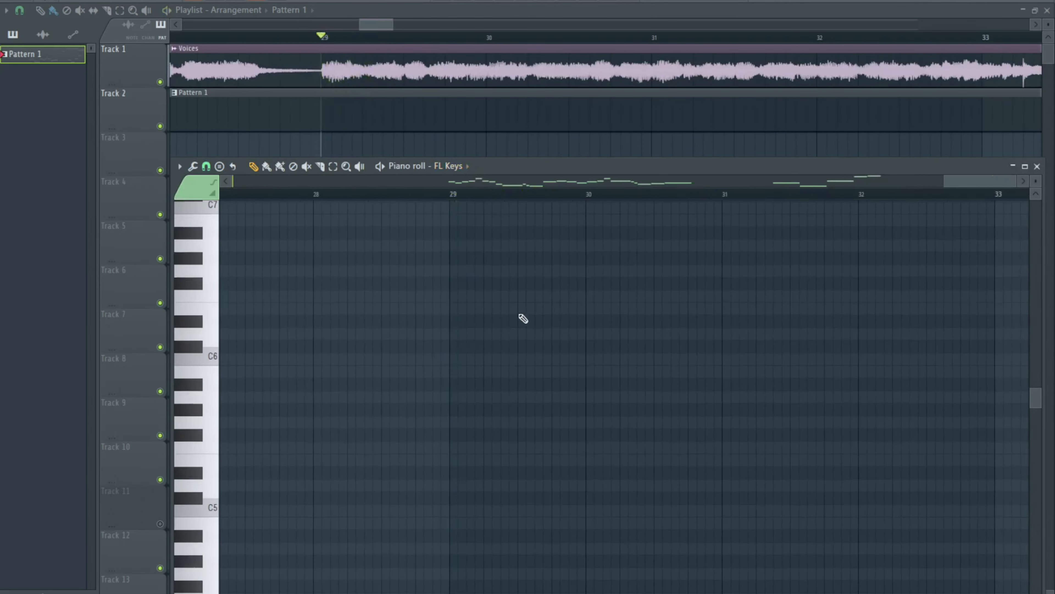
{"action": "key", "text": "space"}
{"action": "left_click_drag", "start_coordinate": [459, 370], "coordinate": [451, 587]}
{"action": "scroll", "coordinate": [453, 582], "scroll_direction": "down", "scroll_amount": 5}
{"action": "mouse_move", "coordinate": [460, 295]}
{"action": "left_mouse_down"}
{"action": "mouse_move", "coordinate": [461, 446]}
{"action": "mouse_move", "coordinate": [471, 446]}
{"action": "left_mouse_up"}
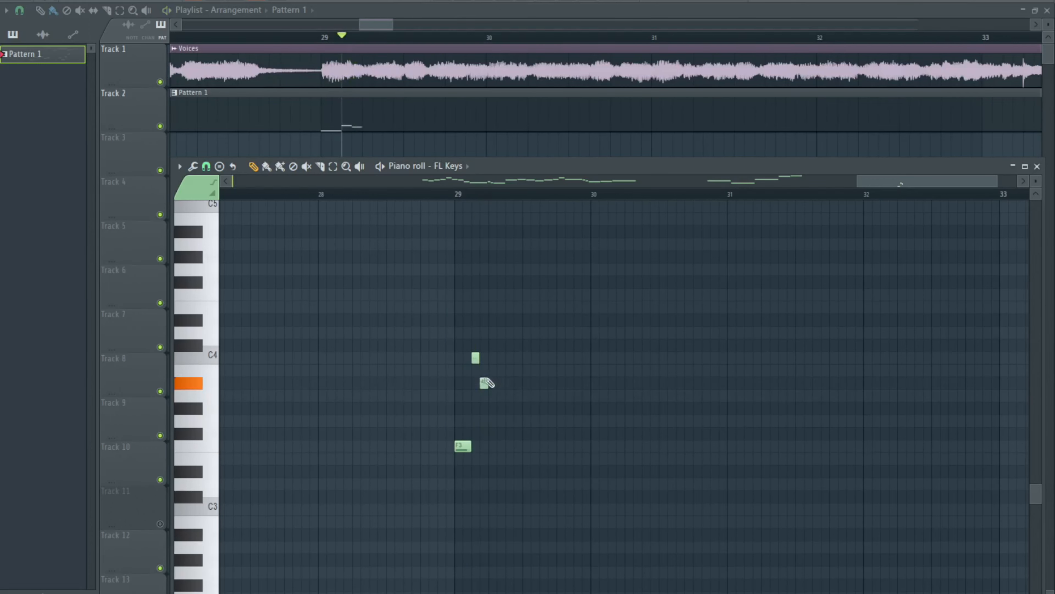
Add half-beat C#4, C4, D#4, C#4, C4 and A#3 notes to complete the bar 29 melody, checking it with playback
{"action": "scroll", "coordinate": [487, 380], "scroll_direction": "up", "scroll_amount": 2}
{"action": "left_click", "coordinate": [458, 345]}
{"action": "left_click", "coordinate": [446, 358]}
{"action": "left_click", "coordinate": [479, 319]}
{"action": "left_click", "coordinate": [465, 359]}
{"action": "left_click", "coordinate": [505, 385]}
{"action": "left_click", "coordinate": [530, 393]}
{"action": "key", "text": "space"}
{"action": "key", "text": "space"}
Add G#3, C4, A#3, C#4, C4, A#3, F3 and C#4 notes across bar 30, with quarter-beat C4 and A#3
{"action": "left_click", "coordinate": [540, 367]}
{"action": "left_click_drag", "start_coordinate": [553, 367], "coordinate": [539, 367]}
{"action": "left_click", "coordinate": [547, 391]}
{"action": "left_click", "coordinate": [493, 349]}
{"action": "left_click", "coordinate": [525, 361]}
{"action": "left_click", "coordinate": [511, 389]}
{"action": "left_click", "coordinate": [542, 449]}
{"action": "left_click", "coordinate": [496, 327]}
{"action": "left_click_drag", "start_coordinate": [492, 325], "coordinate": [593, 302]}
{"action": "scroll", "coordinate": [594, 302], "scroll_direction": "down", "scroll_amount": 1}
{"action": "scroll", "coordinate": [515, 266], "scroll_direction": "down", "scroll_amount": 1}
{"action": "left_click", "coordinate": [372, 194]}
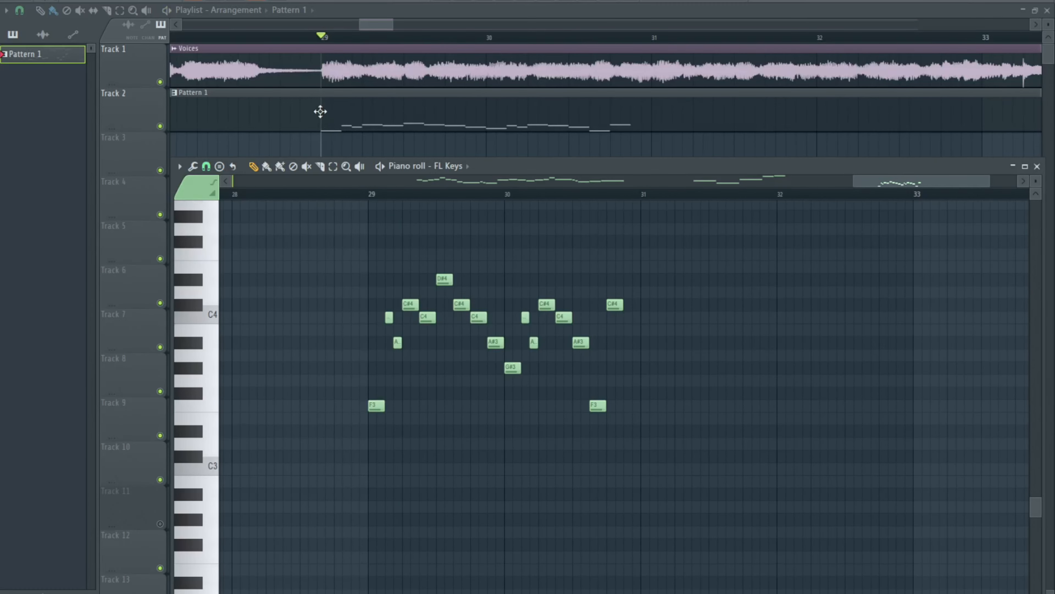
Finish bar 30 with C4, fill bar 31 with F3, C4, A#3, C#4, C4, D#4, C#4, C4, A#3, and start bar 32 with G#3, C4, A#3
{"action": "key", "text": "space"}
{"action": "key", "text": "space"}
{"action": "scroll", "coordinate": [540, 291], "scroll_direction": "up", "scroll_amount": 1}
{"action": "left_click", "coordinate": [549, 345]}
{"action": "left_click", "coordinate": [559, 195]}
{"action": "left_click_drag", "start_coordinate": [523, 380], "coordinate": [523, 421]}
{"action": "left_click", "coordinate": [526, 334]}
{"action": "left_click", "coordinate": [536, 359]}
{"action": "left_click", "coordinate": [549, 321]}
{"action": "left_click", "coordinate": [500, 295]}
{"action": "left_click", "coordinate": [516, 320]}
{"action": "left_click", "coordinate": [675, 360]}
{"action": "left_click", "coordinate": [481, 336]}
{"action": "left_click", "coordinate": [509, 288]}
{"action": "left_click", "coordinate": [525, 313]}
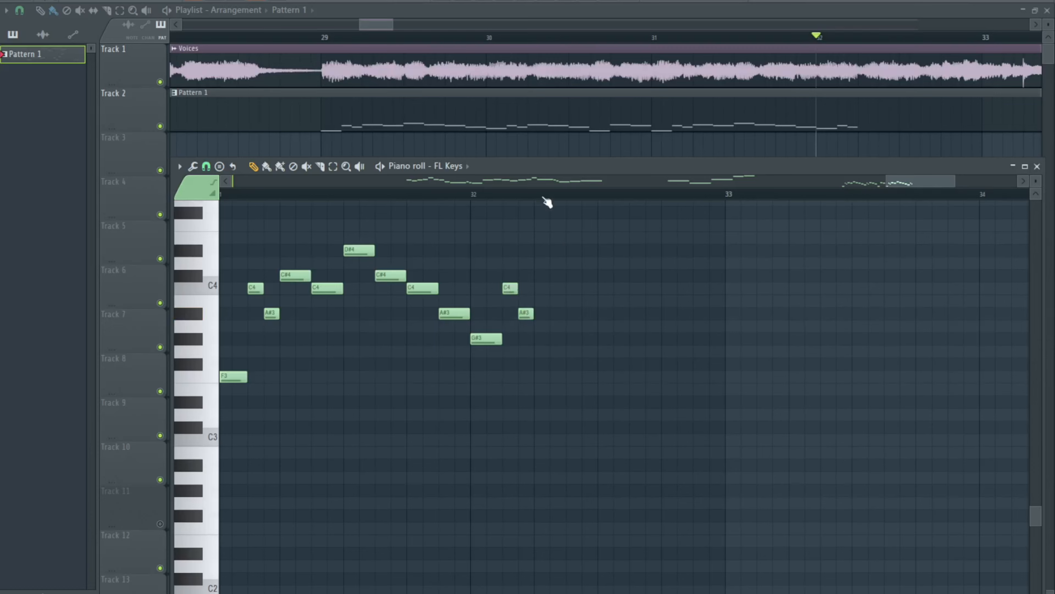
Complete bar 32 with C#4, C4, F4, C4, C#4, C4, G4, G#4 and G4 notes, ending at bar 33
{"action": "left_click", "coordinate": [537, 194]}
{"action": "left_click", "coordinate": [457, 331]}
{"action": "key", "text": "space"}
{"action": "left_click", "coordinate": [491, 338]}
{"action": "left_click", "coordinate": [506, 351]}
{"action": "left_click", "coordinate": [491, 195]}
{"action": "left_click", "coordinate": [498, 279]}
{"action": "left_click", "coordinate": [514, 267]}
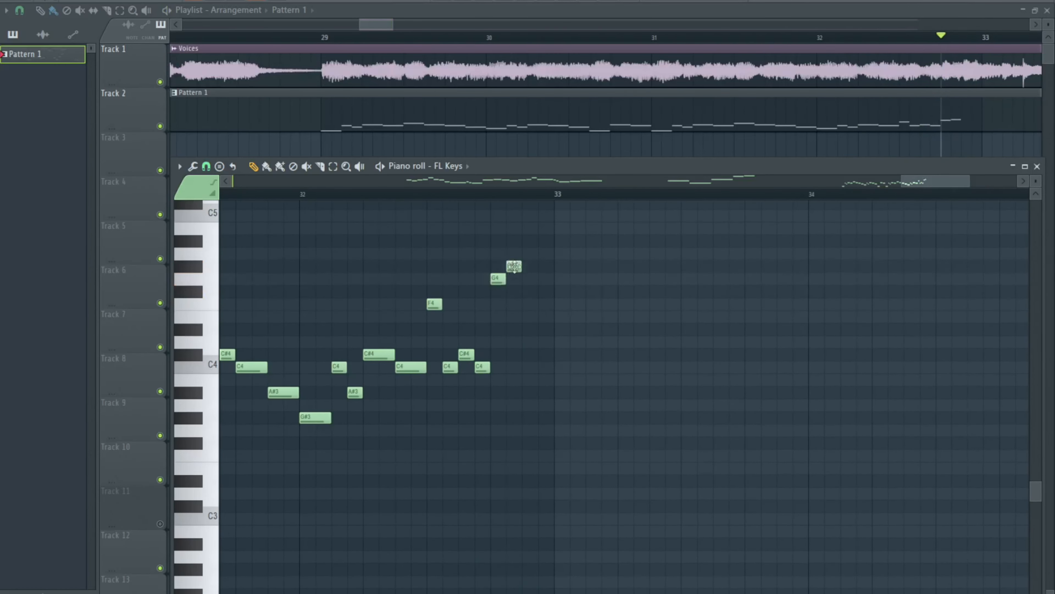
{"action": "left_click", "coordinate": [524, 282]}
{"action": "scroll", "coordinate": [614, 302], "scroll_direction": "down", "scroll_amount": 4}
{"action": "scroll", "coordinate": [869, 312], "scroll_direction": "up", "scroll_amount": 2}
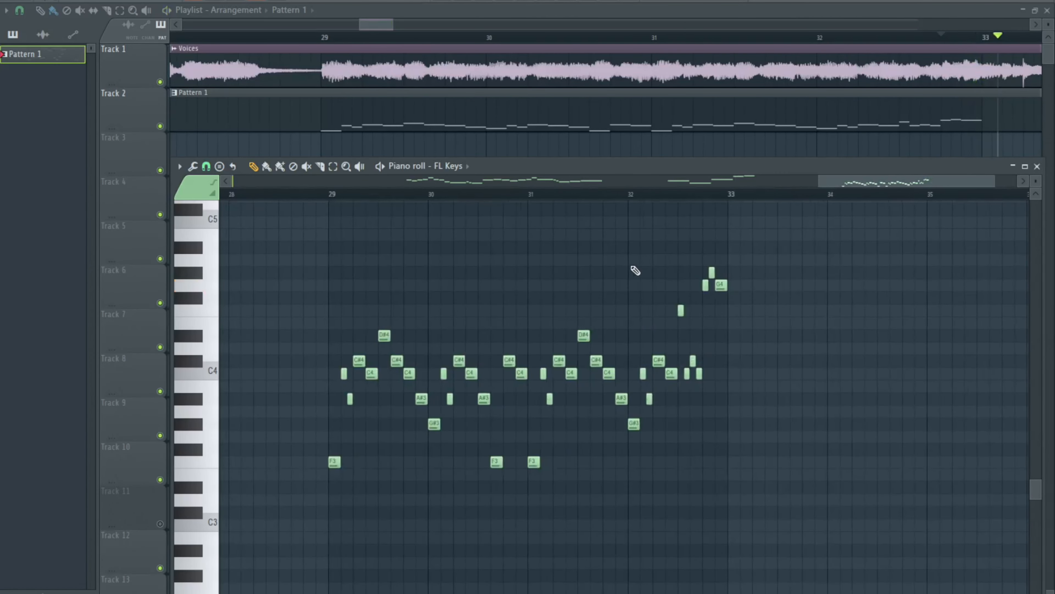
Mute Track 2 and listen to the Voices track alone from the middle of bar 32
{"action": "left_click_drag", "start_coordinate": [628, 145], "coordinate": [431, 162]}
{"action": "left_click", "coordinate": [160, 126]}
{"action": "mouse_move", "coordinate": [761, 39]}
{"action": "left_mouse_down"}
{"action": "mouse_move", "coordinate": [641, 38]}
{"action": "mouse_move", "coordinate": [706, 33]}
{"action": "left_mouse_up"}
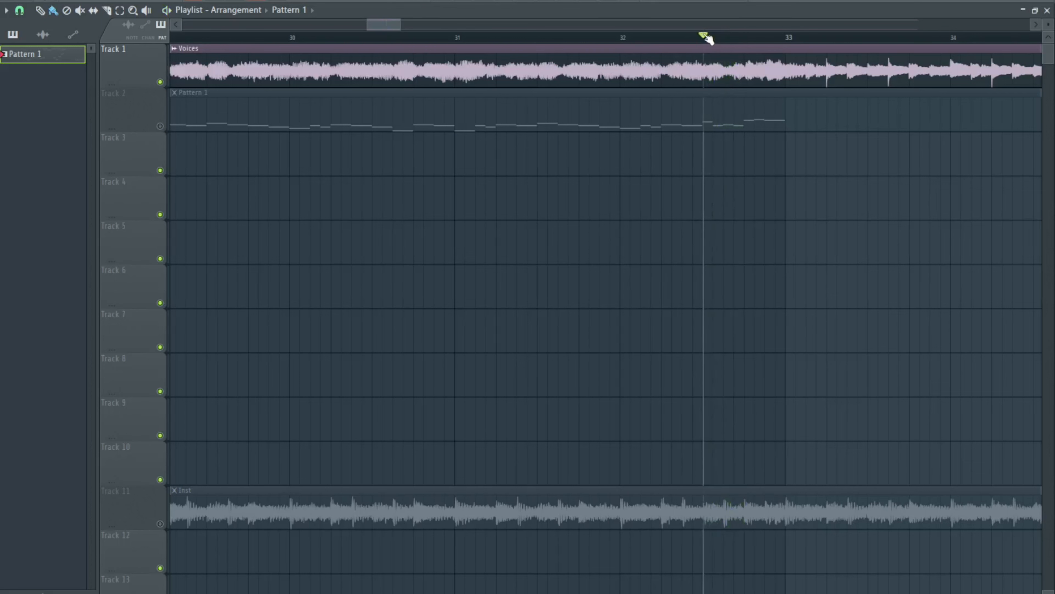
{"action": "scroll", "coordinate": [742, 146], "scroll_direction": "up", "scroll_amount": 4}
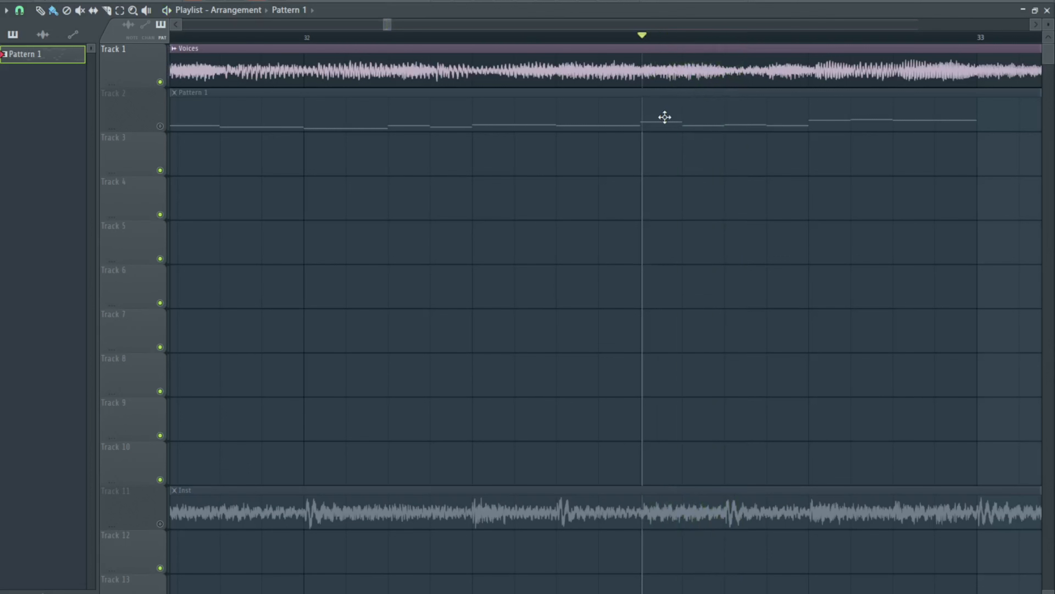
{"action": "key", "text": "space"}
{"action": "key", "text": "space"}
{"action": "scroll", "coordinate": [730, 177], "scroll_direction": "down", "scroll_amount": 4}
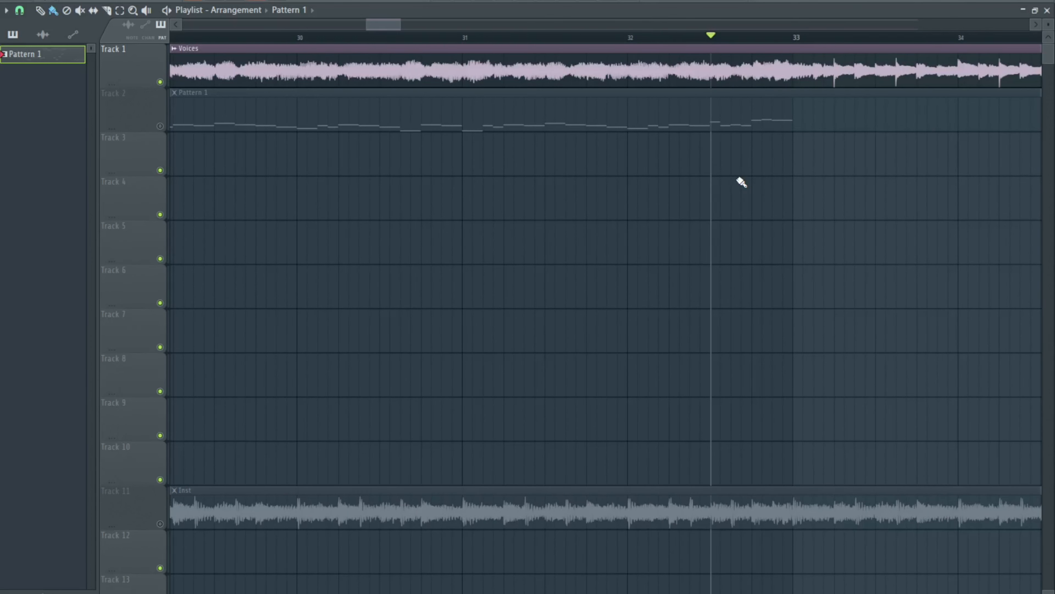
Copy the FL Keys phrase from bars 29 to 32 into Boyfriend1 at bar 33 and raise it three octaves
{"action": "key", "text": "F7"}
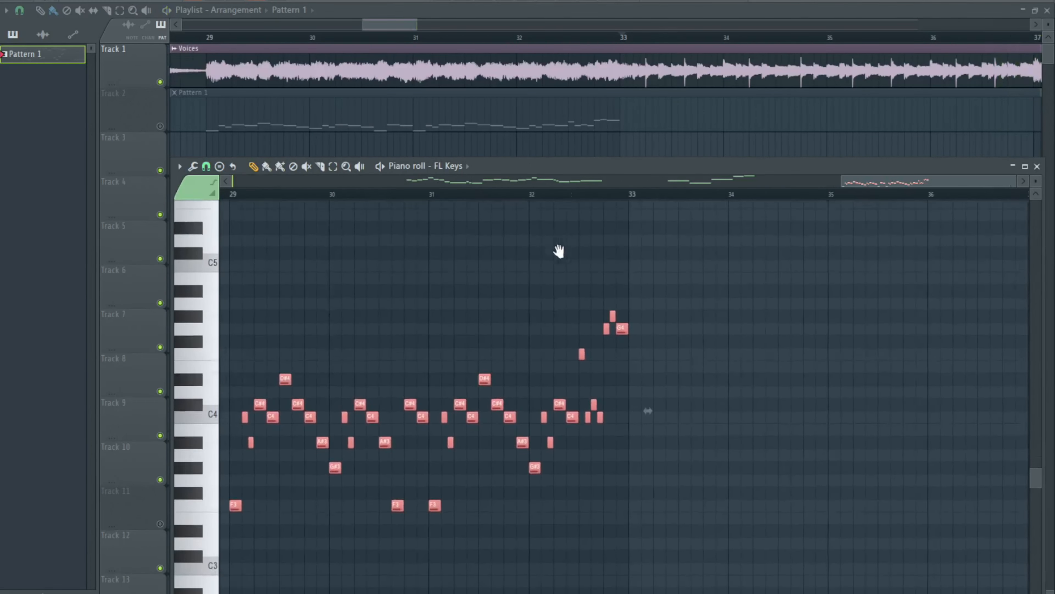
{"action": "left_click", "coordinate": [453, 166]}
{"action": "left_click", "coordinate": [475, 238]}
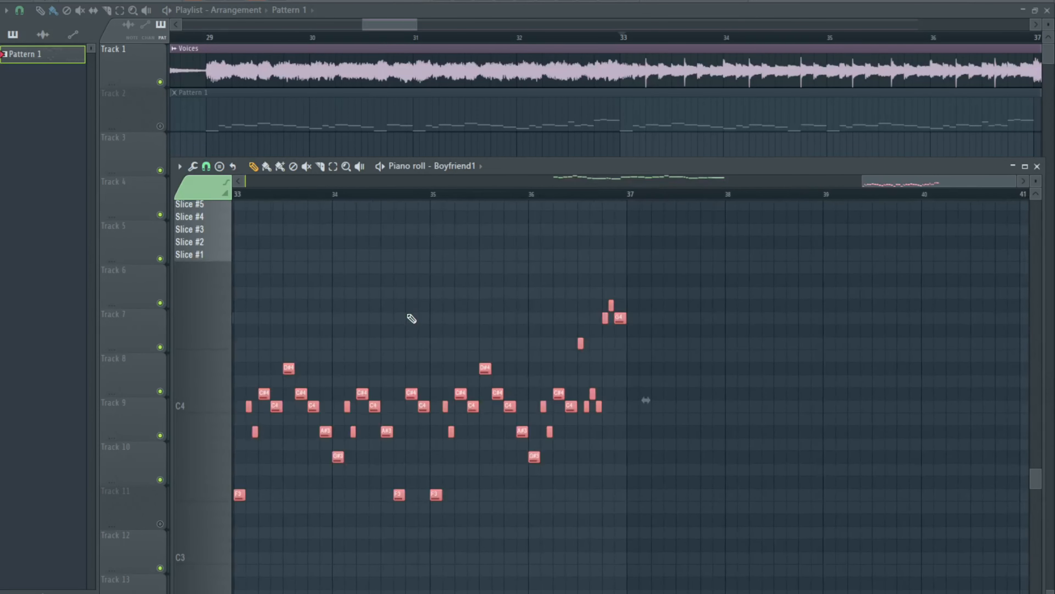
{"action": "key", "text": "ctrl+Up"}
{"action": "key", "text": "ctrl+Up"}
{"action": "scroll", "coordinate": [411, 319], "scroll_direction": "up", "scroll_amount": 6}
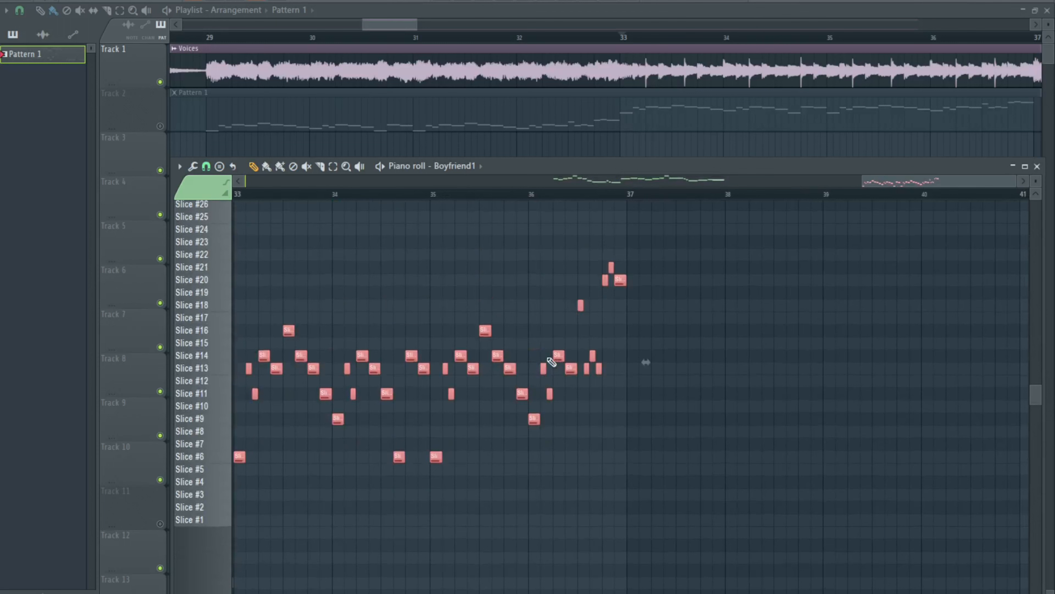
{"action": "key", "text": "ctrl+Up"}
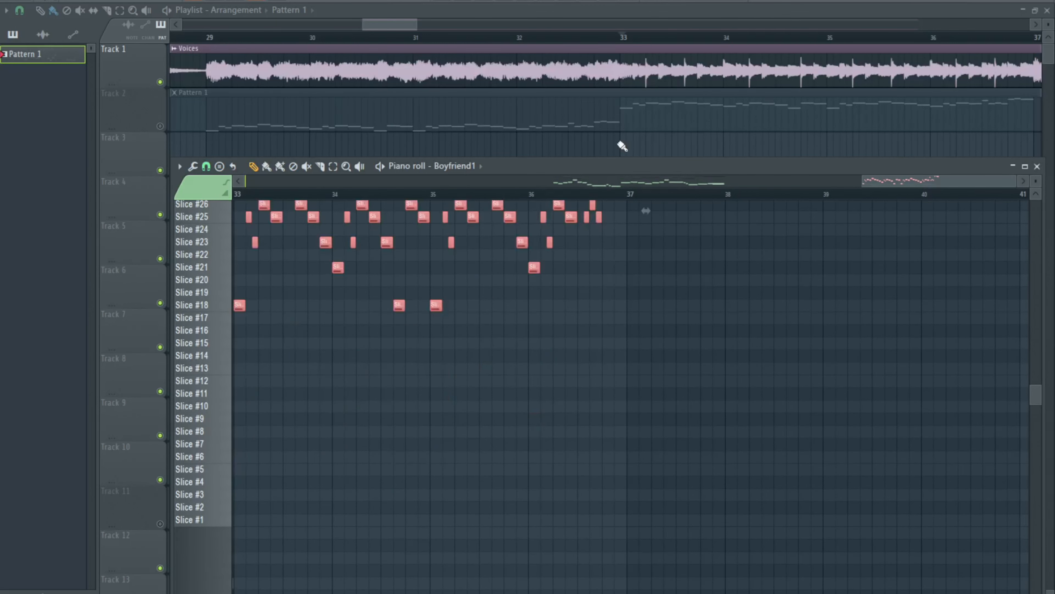
Unmute Track 2, mute the Voices track and play back the Boyfriend1 phrase up to bar 37
{"action": "key", "text": "F7"}
{"action": "left_click", "coordinate": [161, 126]}
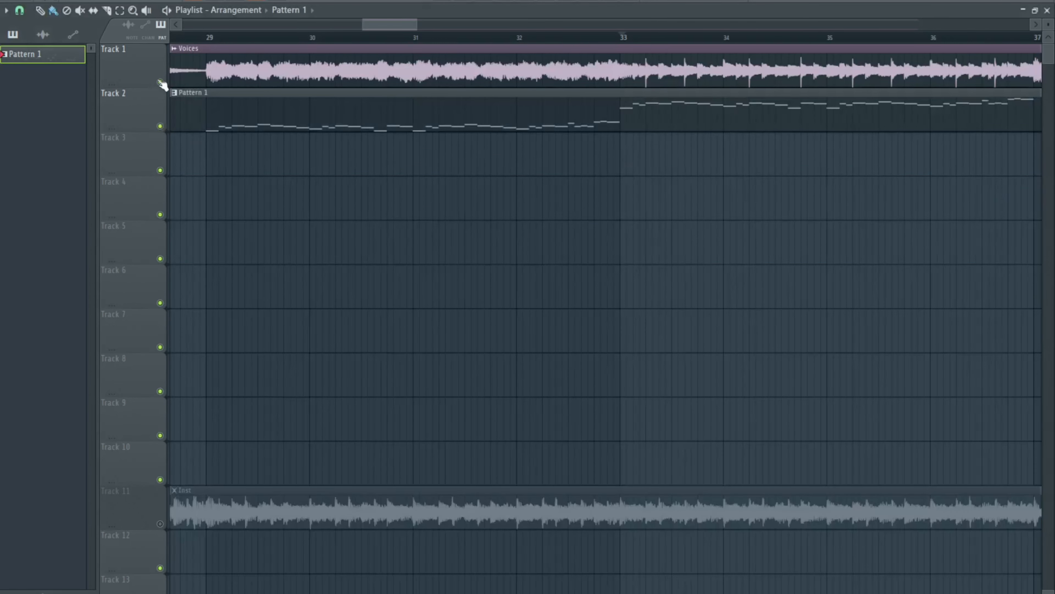
{"action": "left_click", "coordinate": [160, 82]}
{"action": "scroll", "coordinate": [624, 41], "scroll_direction": "down", "scroll_amount": 3}
{"action": "left_click", "coordinate": [429, 36]}
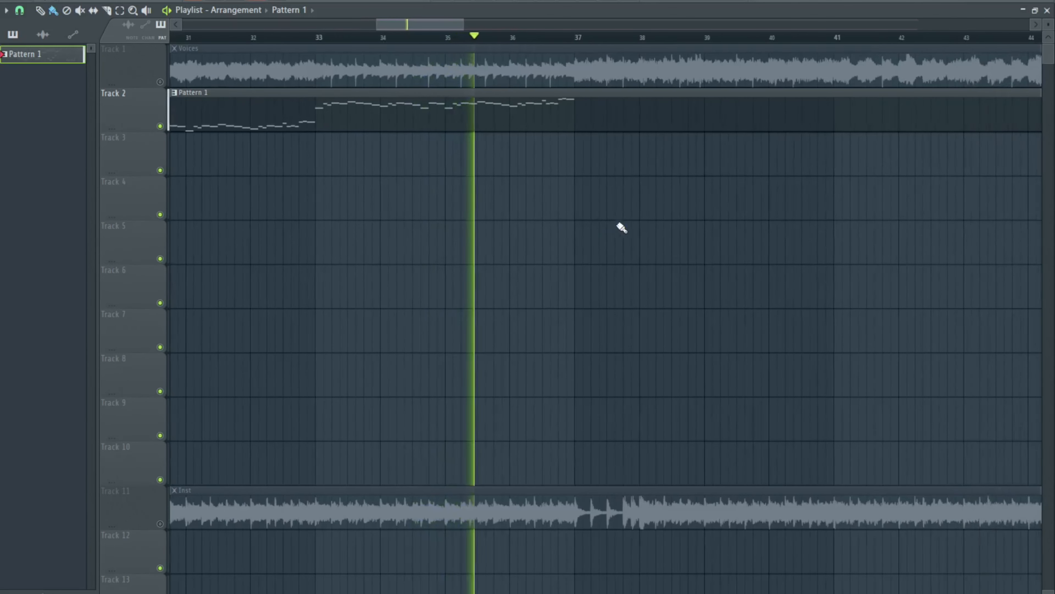
{"action": "scroll", "coordinate": [660, 225], "scroll_direction": "up", "scroll_amount": 2}
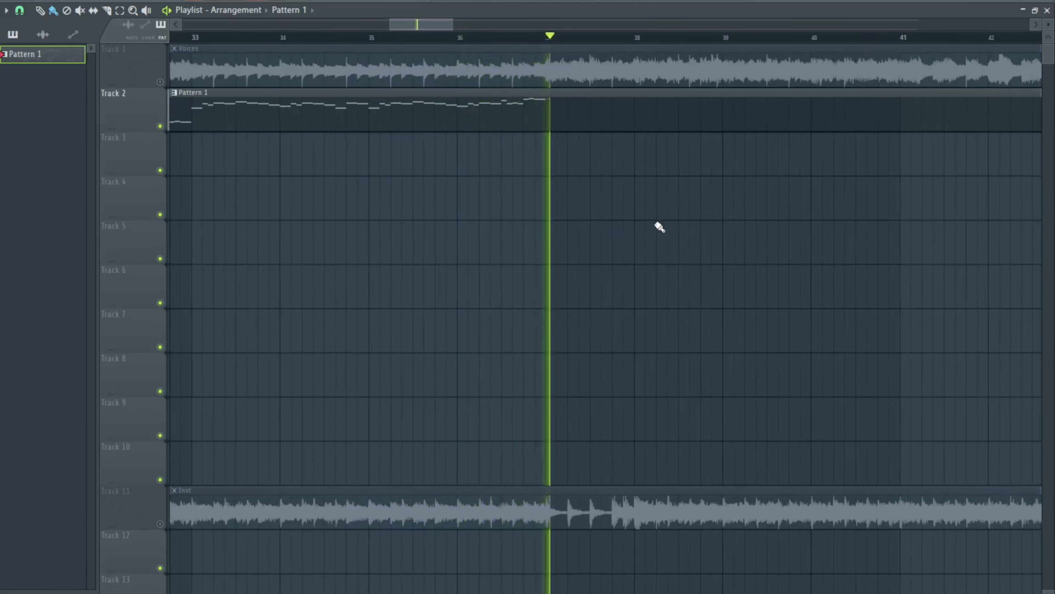
{"action": "key", "text": "space"}
{"action": "scroll", "coordinate": [659, 227], "scroll_direction": "down", "scroll_amount": 2}
Raise the Boyfriend1 phrase one more octave and play it back from bar 33 to bar 37
{"action": "key", "text": "F7"}
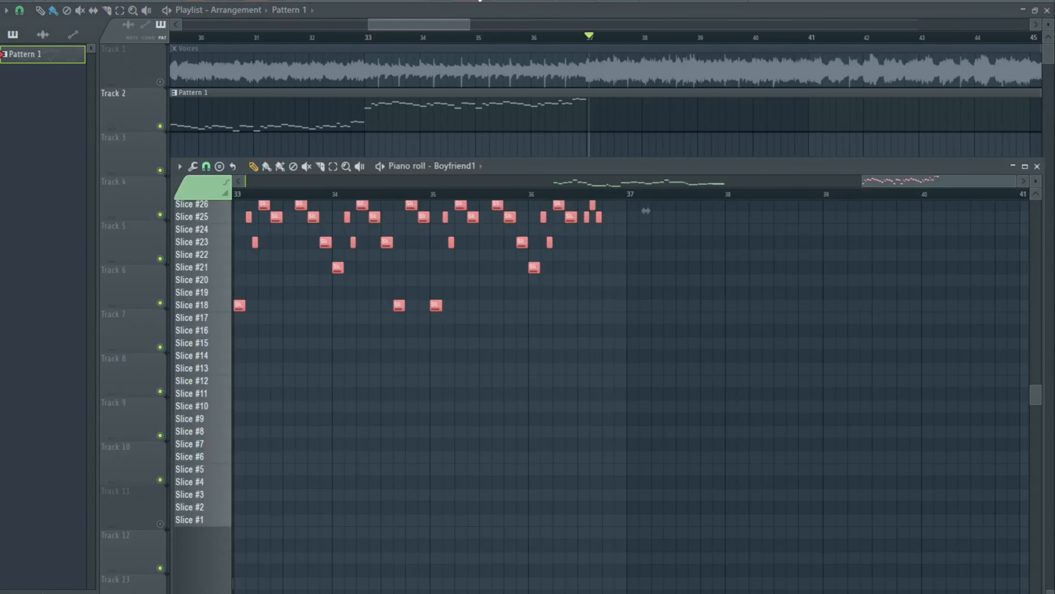
{"action": "key", "text": "ctrl+Up"}
{"action": "key", "text": "space"}
{"action": "key", "text": "space"}
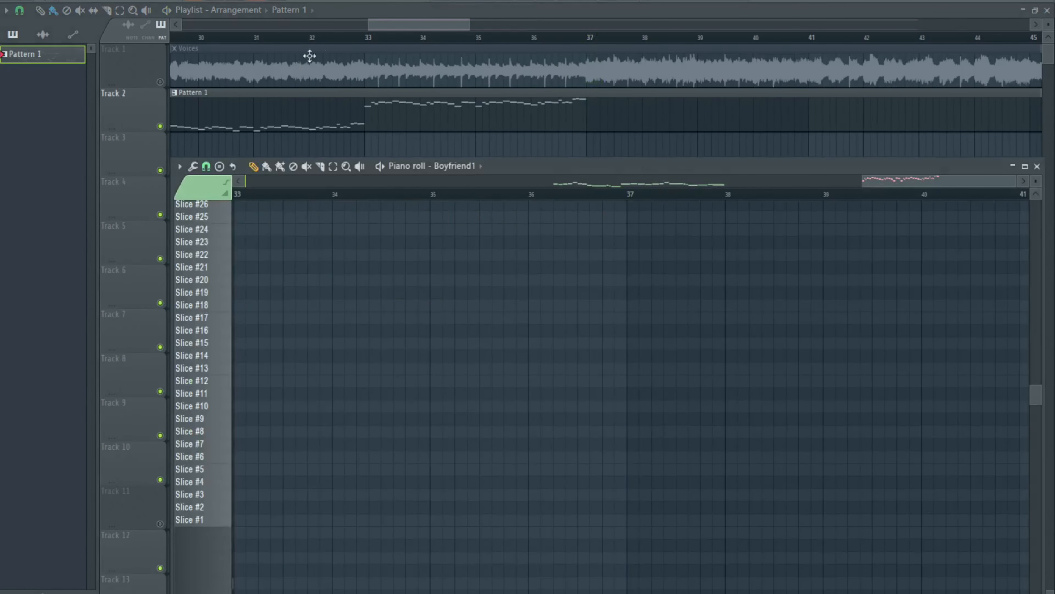
{"action": "left_click", "coordinate": [372, 38]}
{"action": "key", "text": "space"}
{"action": "scroll", "coordinate": [435, 287], "scroll_direction": "up", "scroll_amount": 1}
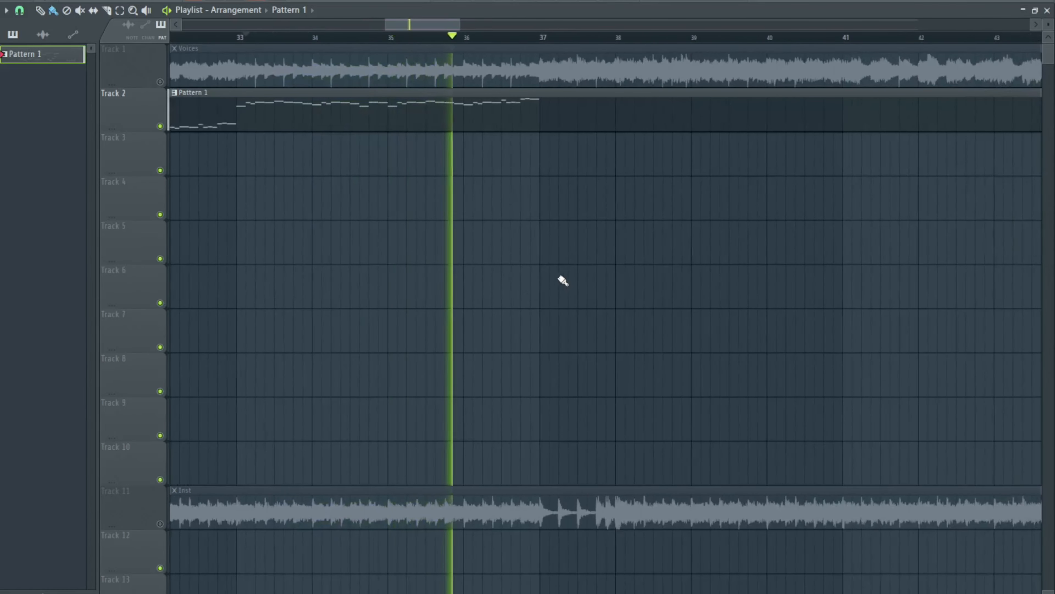
{"action": "key", "text": "space"}
{"action": "scroll", "coordinate": [600, 275], "scroll_direction": "down", "scroll_amount": 3}
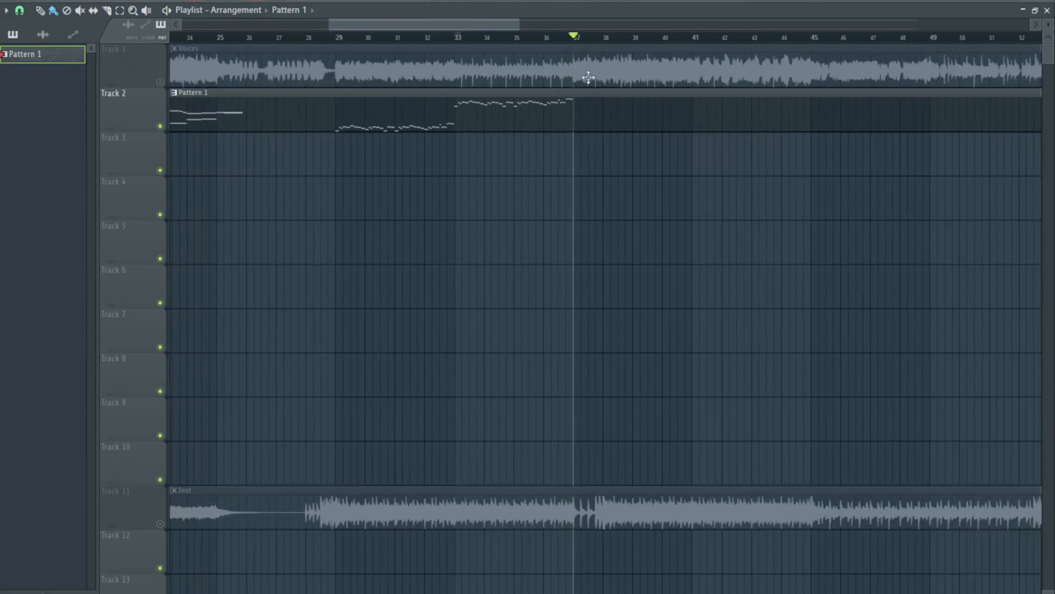
Unmute the Voices track and compare it with Pattern 1 by playing the last beat before bar 37
{"action": "left_click", "coordinate": [563, 51]}
{"action": "left_click", "coordinate": [161, 82]}
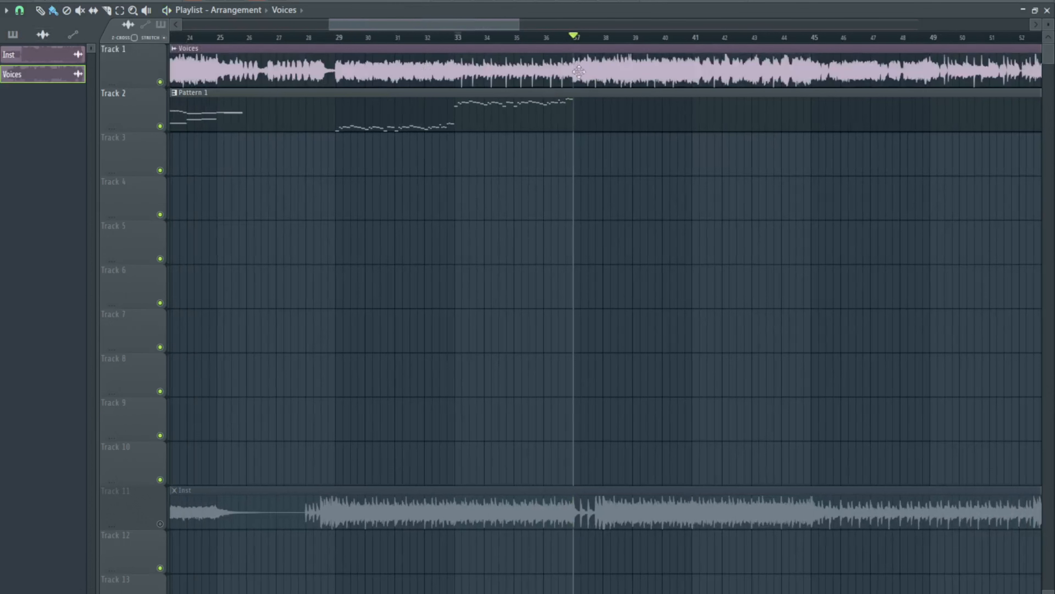
{"action": "scroll", "coordinate": [579, 72], "scroll_direction": "up", "scroll_amount": 5}
{"action": "left_click_drag", "start_coordinate": [487, 38], "coordinate": [484, 37]}
{"action": "key", "text": "space"}
{"action": "key", "text": "space"}
{"action": "key", "text": "space"}
{"action": "key", "text": "space"}
Lower the last three Boyfriend1 notes before bar 37 to Slice #42, #43 and #42, and play back the ending
{"action": "key", "text": "F7"}
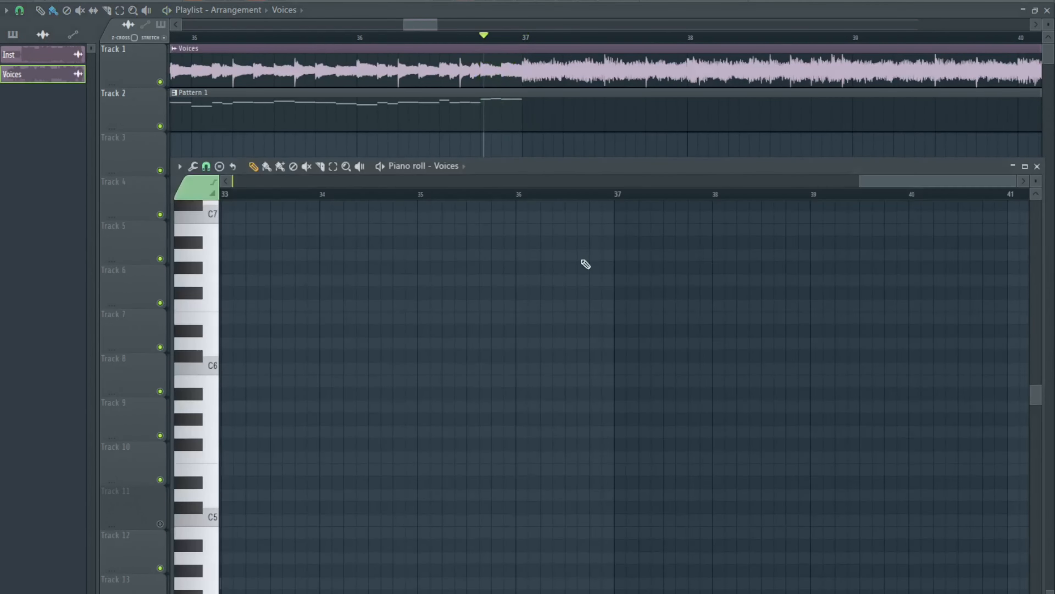
{"action": "left_click", "coordinate": [449, 166]}
{"action": "left_click", "coordinate": [476, 237]}
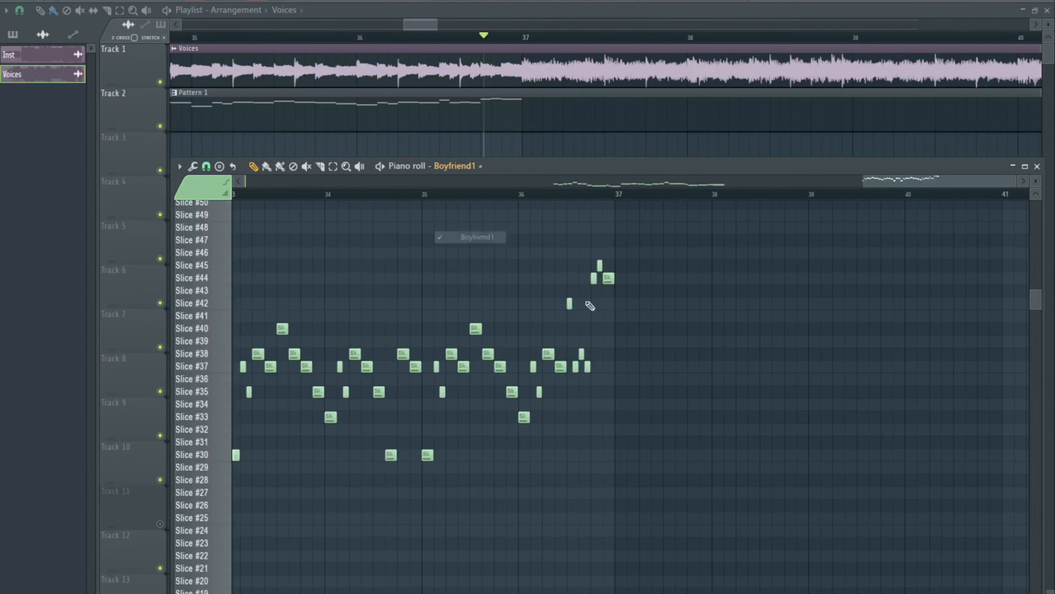
{"action": "key", "text": "space"}
{"action": "key", "text": "space"}
{"action": "key", "text": "space"}
{"action": "key", "text": "space"}
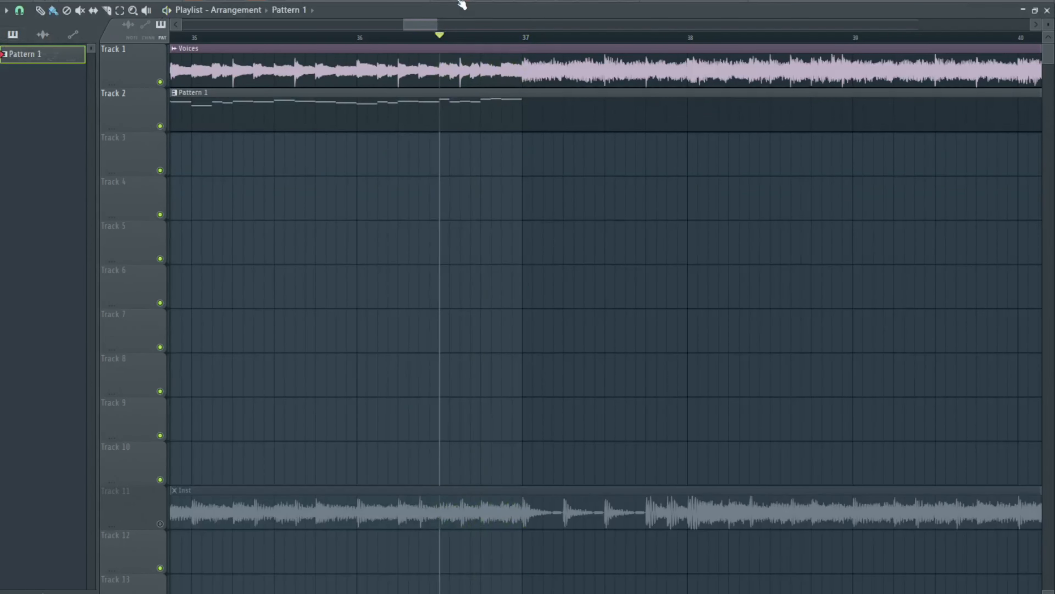
Reopen the Boyfriend1 piano roll and review the whole phrase from bar 33 to bar 37
{"action": "key", "text": "F7"}
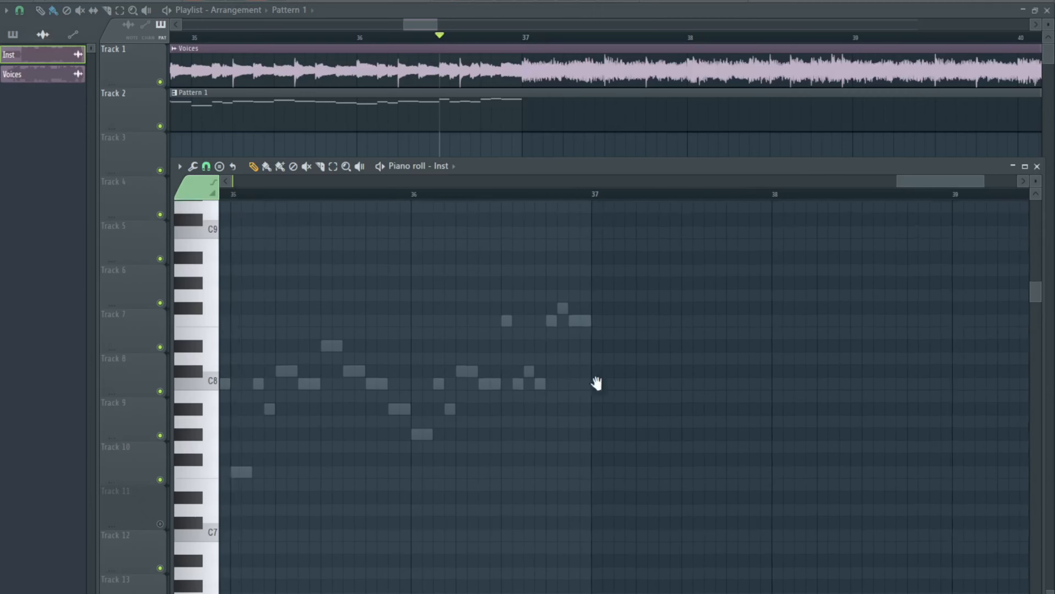
{"action": "left_click", "coordinate": [454, 166]}
{"action": "left_click", "coordinate": [464, 236]}
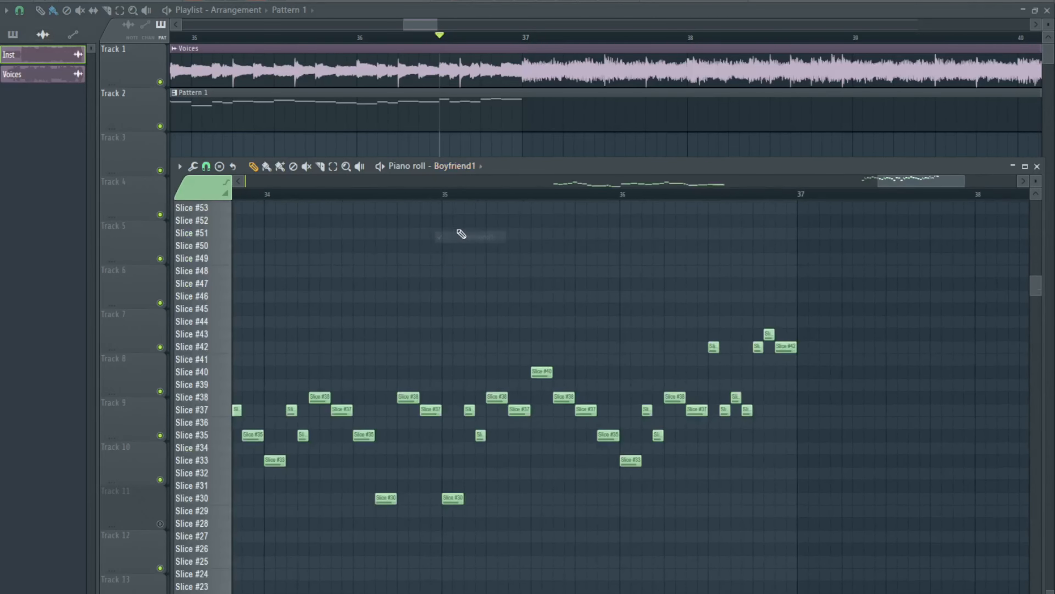
{"action": "scroll", "coordinate": [549, 438], "scroll_direction": "down", "scroll_amount": 8}
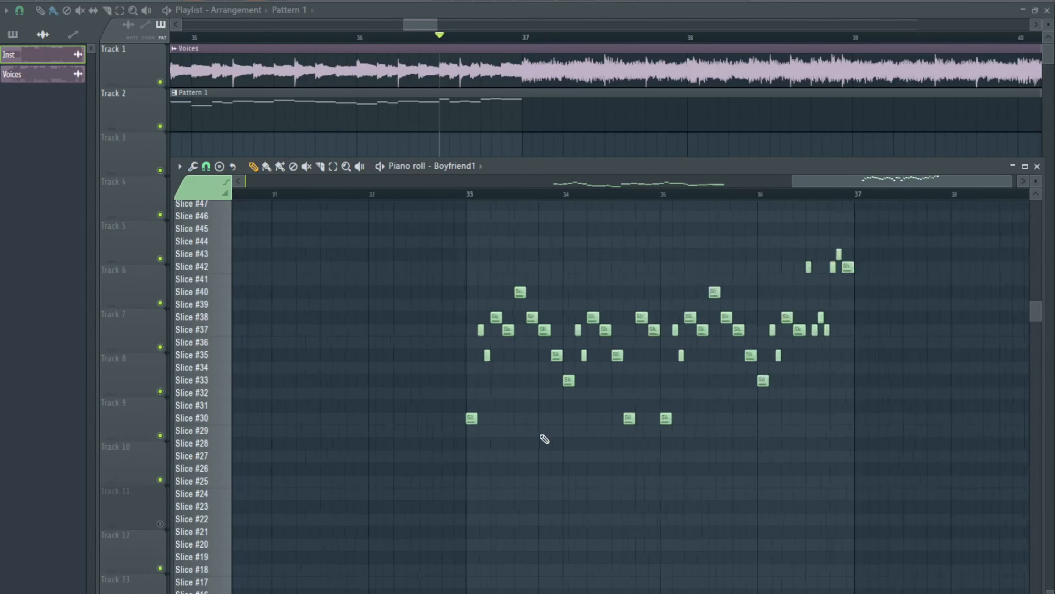
{"action": "scroll", "coordinate": [814, 469], "scroll_direction": "up", "scroll_amount": 4}
{"action": "mouse_move", "coordinate": [834, 474]}
{"action": "left_mouse_down"}
{"action": "mouse_move", "coordinate": [702, 451]}
{"action": "mouse_move", "coordinate": [655, 377]}
{"action": "left_mouse_up"}
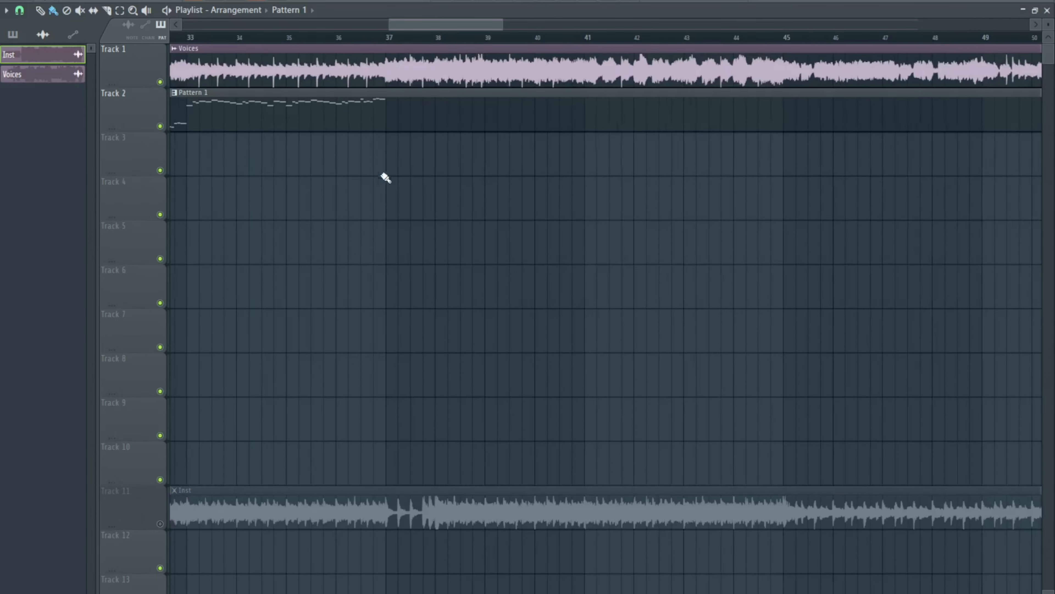
Examine Pattern 1 against the Voices waveform in the playlist, including the first note at bar 9 and the section after bar 37
{"action": "scroll", "coordinate": [411, 194], "scroll_direction": "down", "scroll_amount": 10}
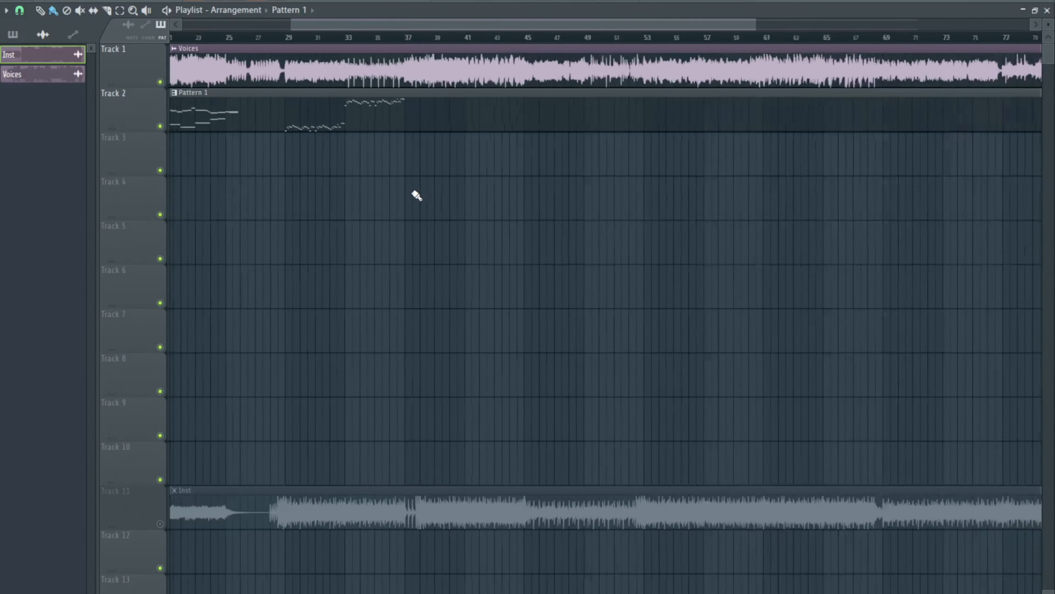
{"action": "scroll", "coordinate": [205, 210], "scroll_direction": "up", "scroll_amount": 10}
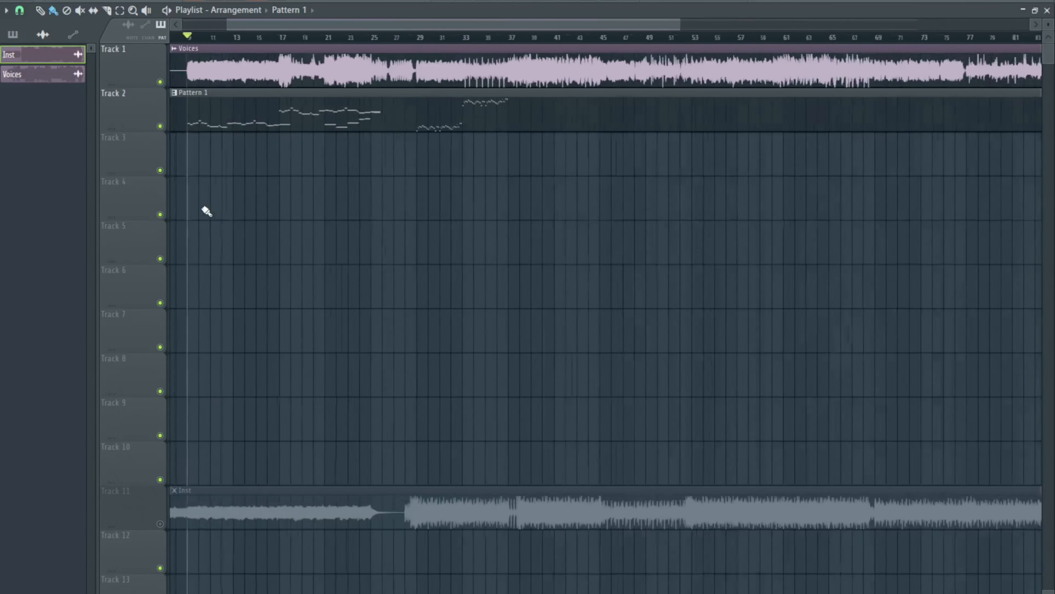
{"action": "scroll", "coordinate": [195, 187], "scroll_direction": "up", "scroll_amount": 8}
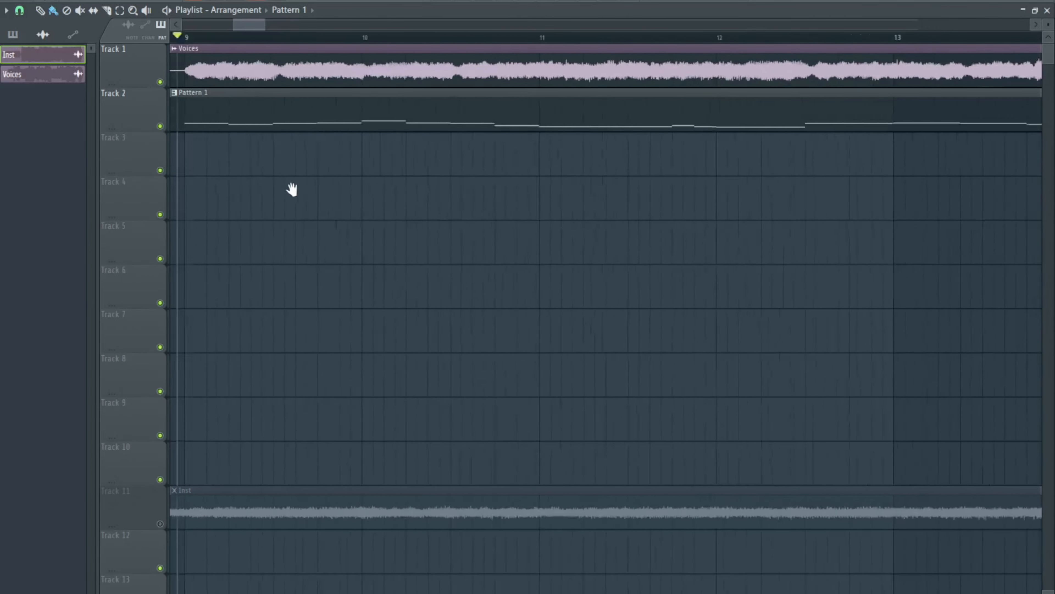
{"action": "scroll", "coordinate": [287, 203], "scroll_direction": "down", "scroll_amount": 4}
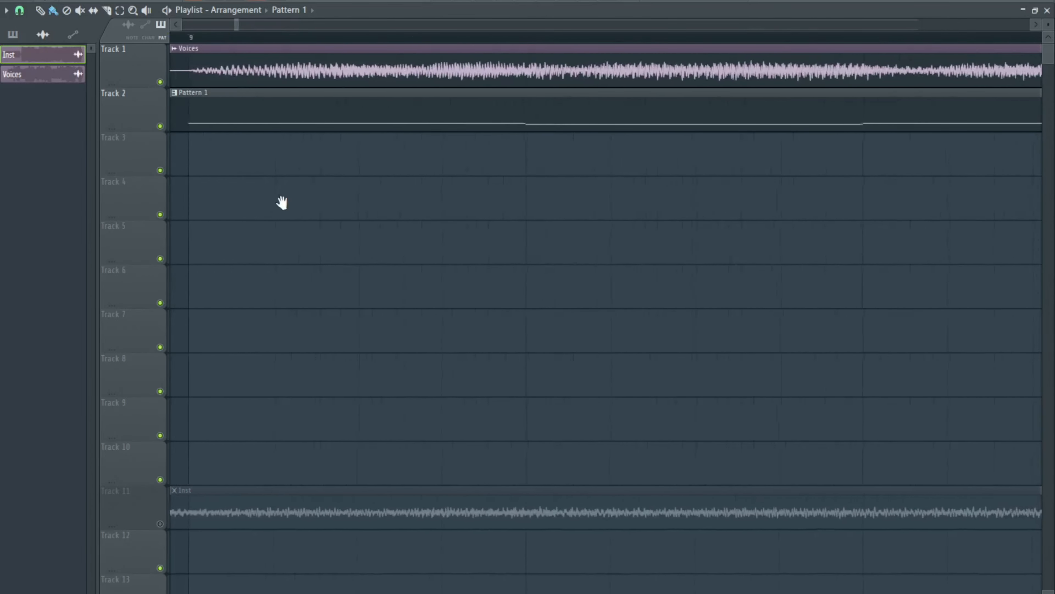
{"action": "scroll", "coordinate": [279, 205], "scroll_direction": "down", "scroll_amount": 8}
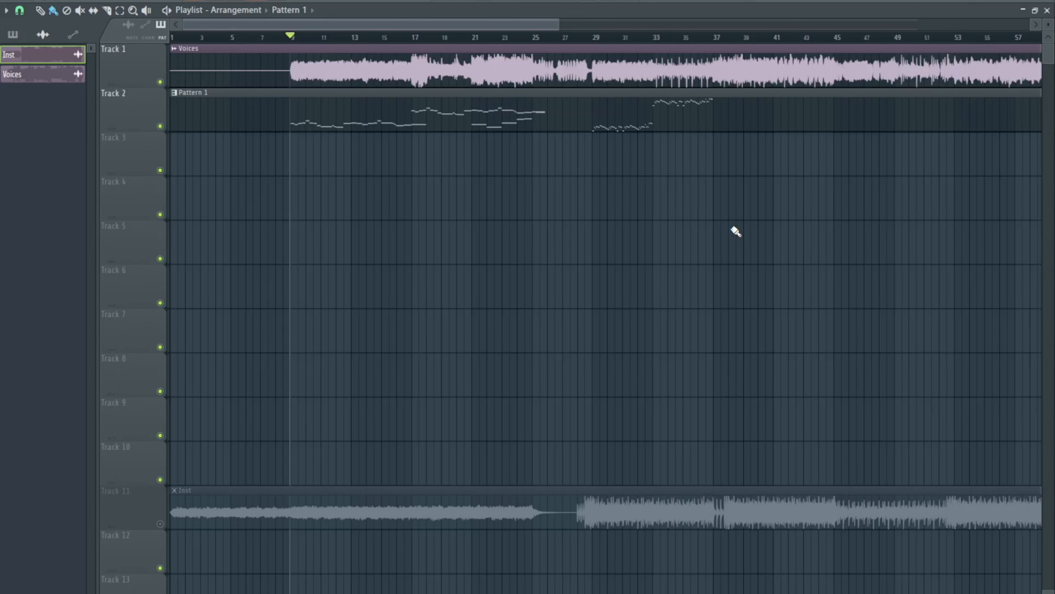
{"action": "scroll", "coordinate": [623, 189], "scroll_direction": "right", "scroll_amount": 5}
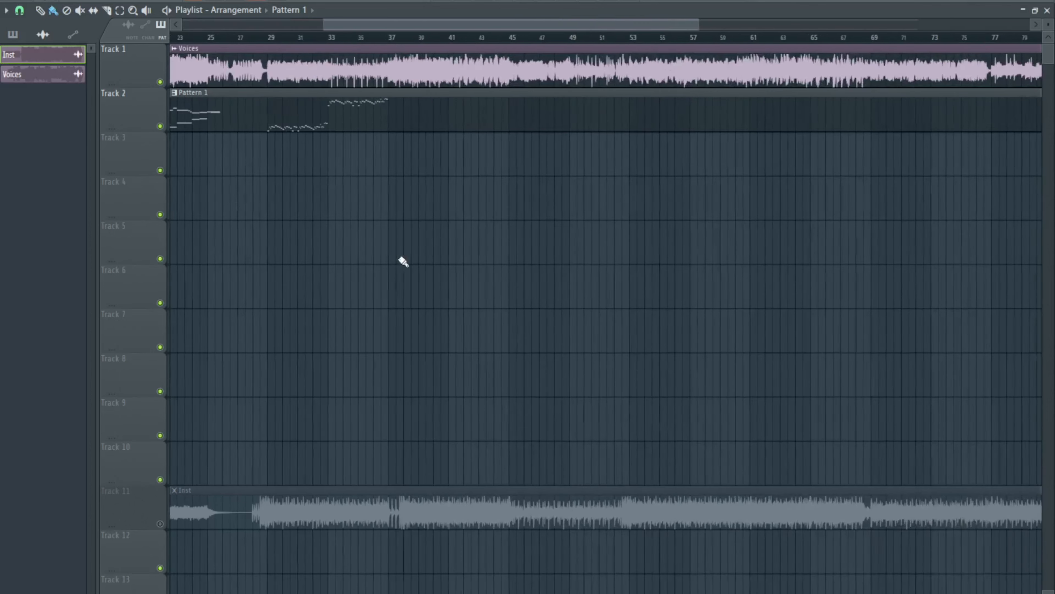
{"action": "scroll", "coordinate": [420, 233], "scroll_direction": "down", "scroll_amount": 5}
{"action": "scroll", "coordinate": [288, 159], "scroll_direction": "up", "scroll_amount": 5}
{"action": "scroll", "coordinate": [311, 168], "scroll_direction": "up", "scroll_amount": 5}
{"action": "left_click_drag", "start_coordinate": [266, 192], "coordinate": [549, 215]}
{"action": "scroll", "coordinate": [549, 214], "scroll_direction": "down", "scroll_amount": 5}
{"action": "scroll", "coordinate": [548, 212], "scroll_direction": "up", "scroll_amount": 10}
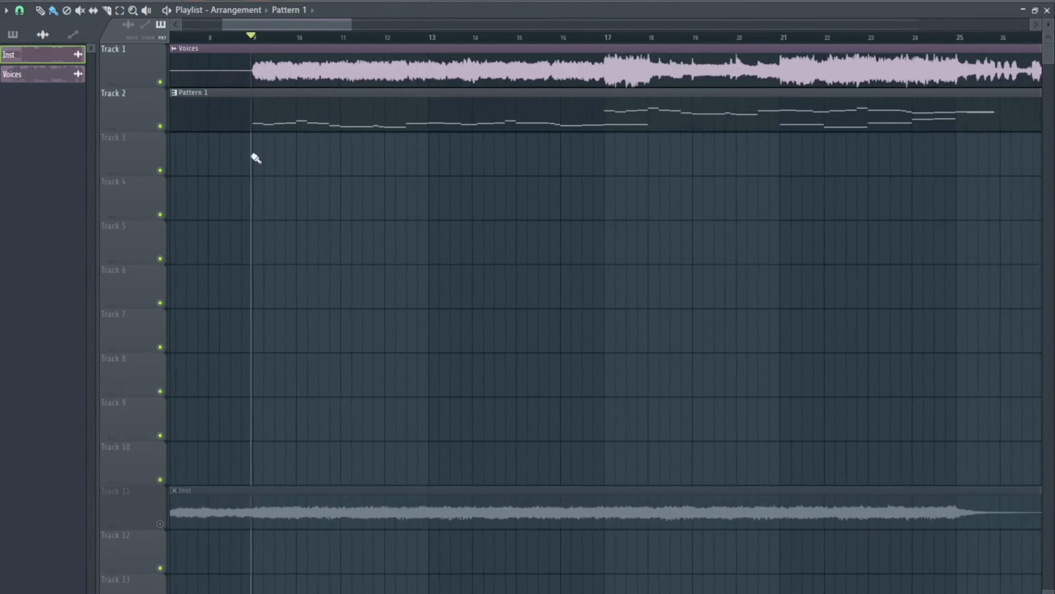
{"action": "scroll", "coordinate": [447, 160], "scroll_direction": "down", "scroll_amount": 8}
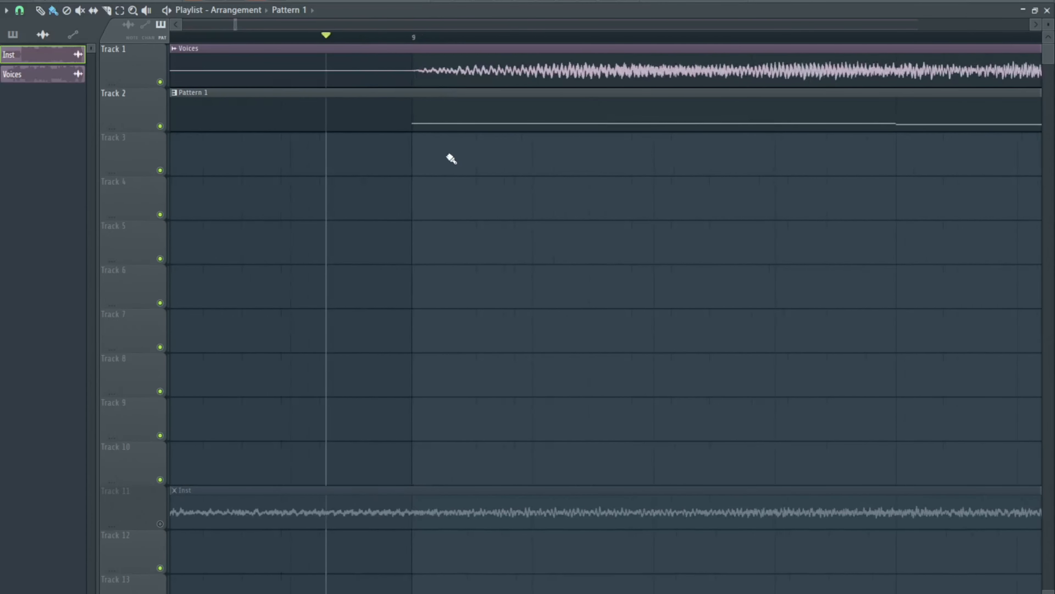
{"action": "scroll", "coordinate": [527, 276], "scroll_direction": "down", "scroll_amount": 7}
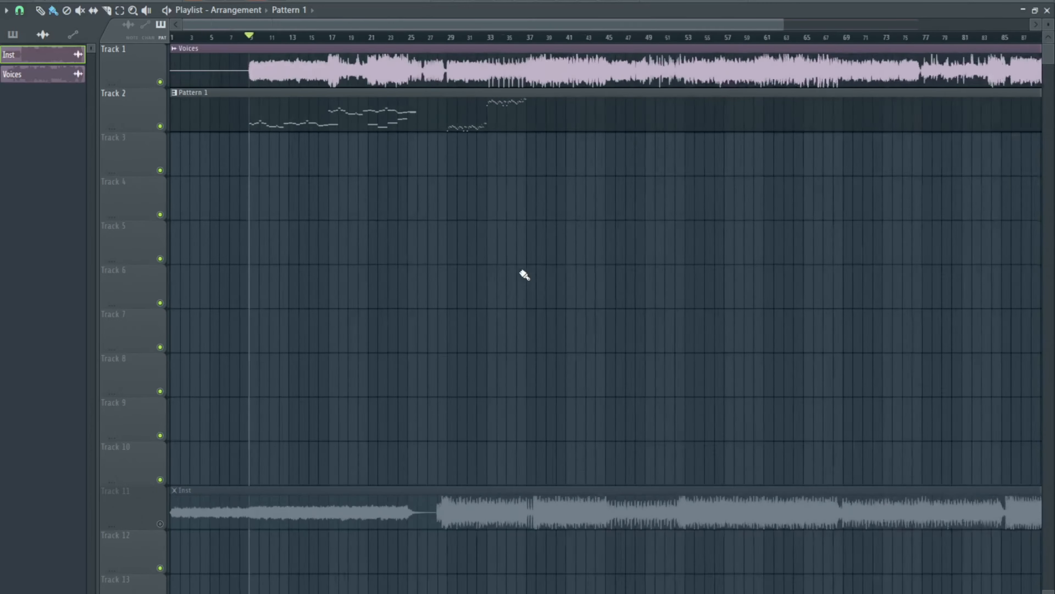
Compare the start of each Pattern 1 section with the Voices waveform, closely checking bars 29 and 9 before returning to bar 37
{"action": "scroll", "coordinate": [372, 186], "scroll_direction": "up", "scroll_amount": 7}
{"action": "scroll", "coordinate": [316, 189], "scroll_direction": "up", "scroll_amount": 8}
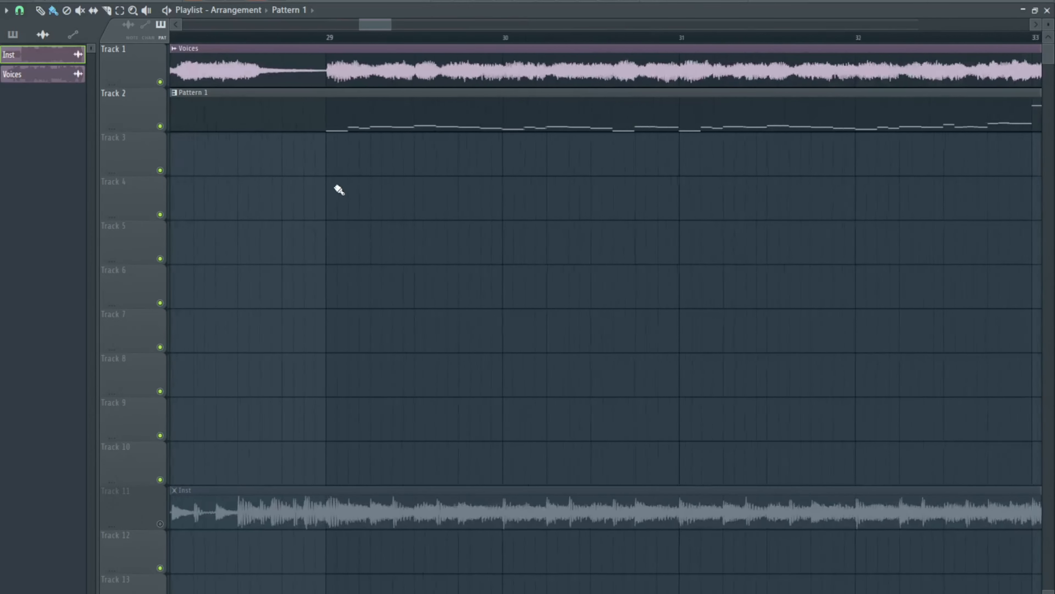
{"action": "scroll", "coordinate": [354, 178], "scroll_direction": "down", "scroll_amount": 10}
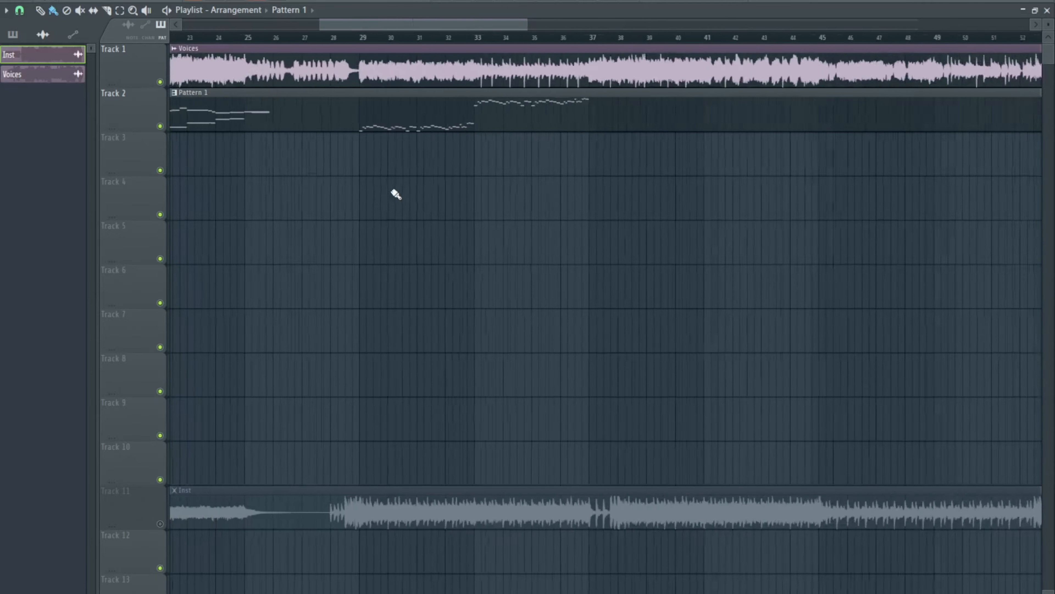
{"action": "scroll", "coordinate": [290, 173], "scroll_direction": "up", "scroll_amount": 10}
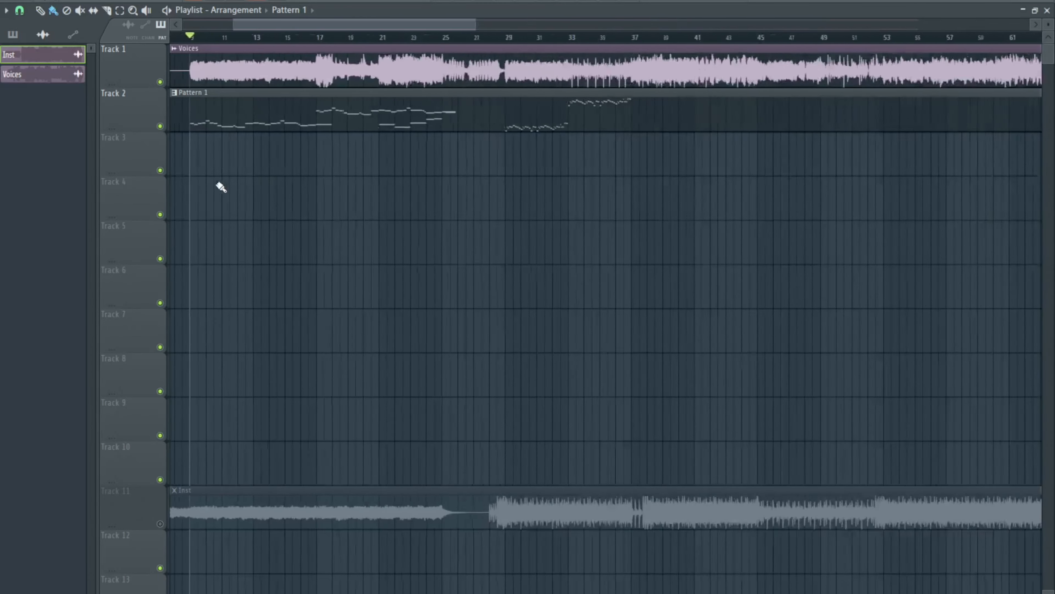
{"action": "scroll", "coordinate": [354, 189], "scroll_direction": "up", "scroll_amount": 3}
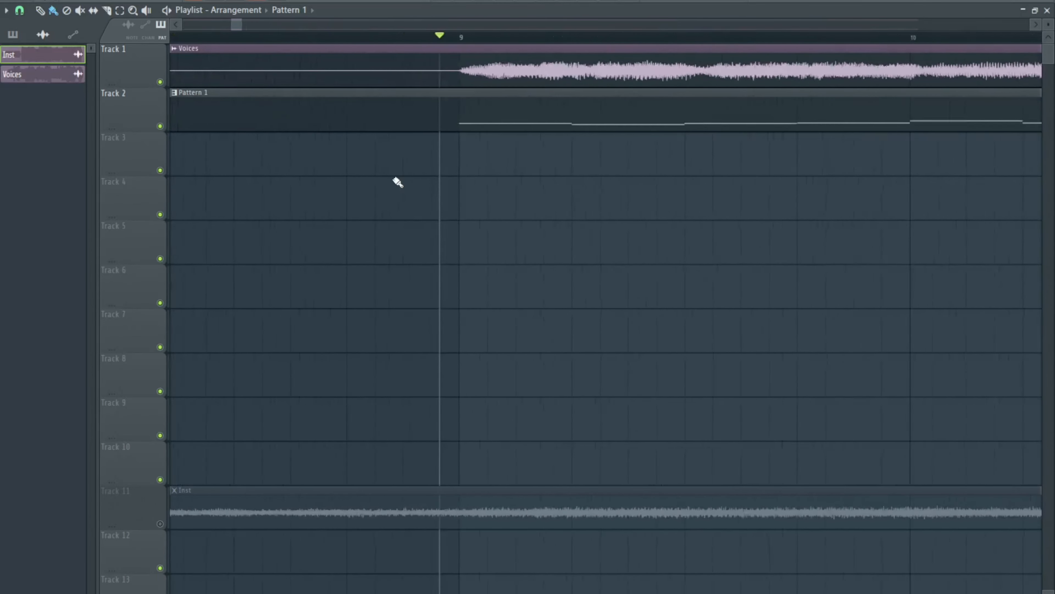
{"action": "scroll", "coordinate": [520, 198], "scroll_direction": "down", "scroll_amount": 3}
{"action": "scroll", "coordinate": [374, 205], "scroll_direction": "down", "scroll_amount": 6}
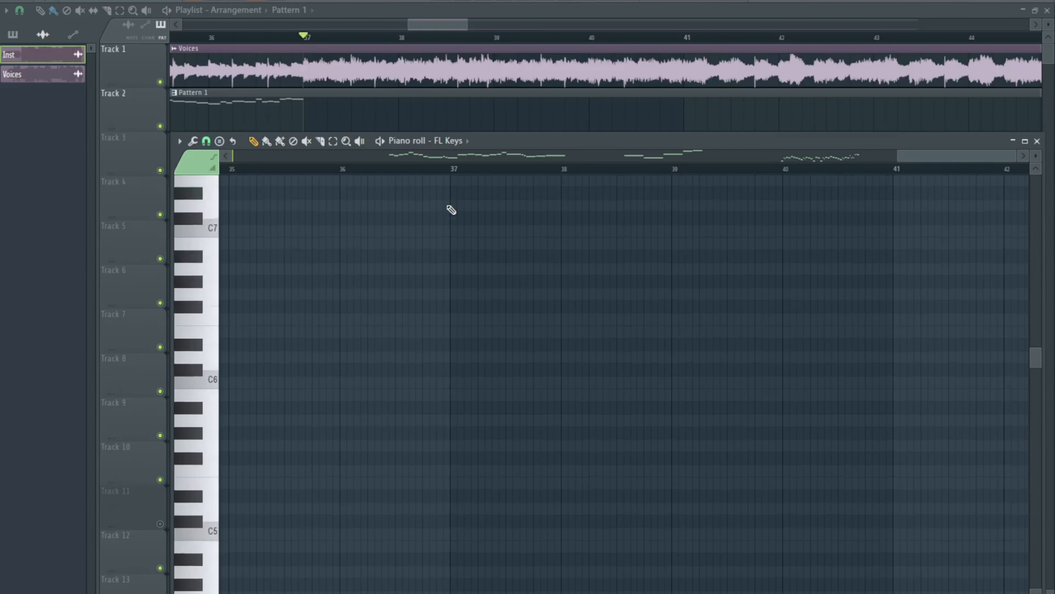
Switch the piano roll to the Boyfriend1 channel and review its phrase from bar 33 up to the empty section at bar 37
{"action": "scroll", "coordinate": [474, 212], "scroll_direction": "down", "scroll_amount": 5}
{"action": "left_click_drag", "start_coordinate": [393, 114], "coordinate": [390, 91]}
{"action": "left_click", "coordinate": [375, 98]}
{"action": "left_click_drag", "start_coordinate": [434, 245], "coordinate": [430, 269]}
{"action": "left_click", "coordinate": [481, 1]}
{"action": "left_click", "coordinate": [480, 0]}
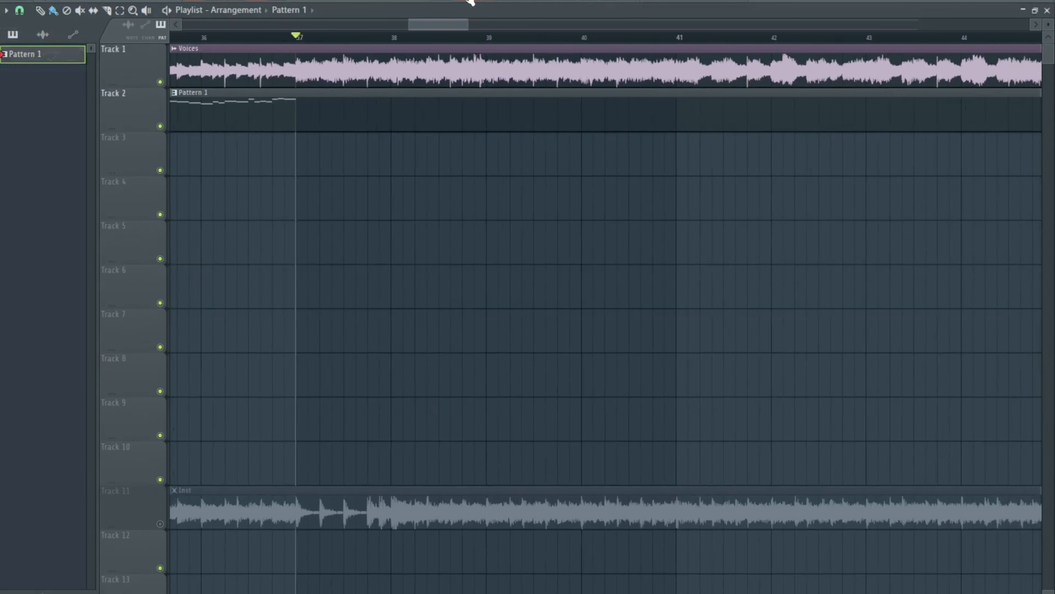
{"action": "left_click", "coordinate": [466, 1]}
{"action": "left_click", "coordinate": [448, 144]}
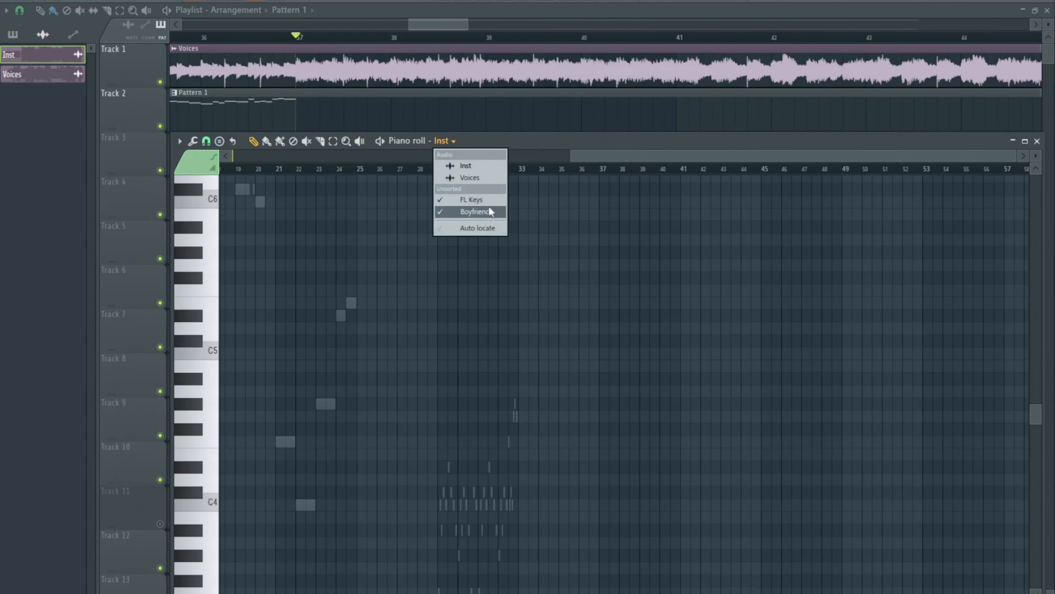
{"action": "left_click", "coordinate": [488, 208]}
{"action": "left_click_drag", "start_coordinate": [645, 375], "coordinate": [454, 166]}
{"action": "left_click", "coordinate": [459, 144]}
{"action": "left_click", "coordinate": [570, 318]}
{"action": "left_click_drag", "start_coordinate": [629, 337], "coordinate": [213, 513]}
{"action": "left_click_drag", "start_coordinate": [399, 354], "coordinate": [668, 561]}
{"action": "left_click_drag", "start_coordinate": [660, 464], "coordinate": [711, 526]}
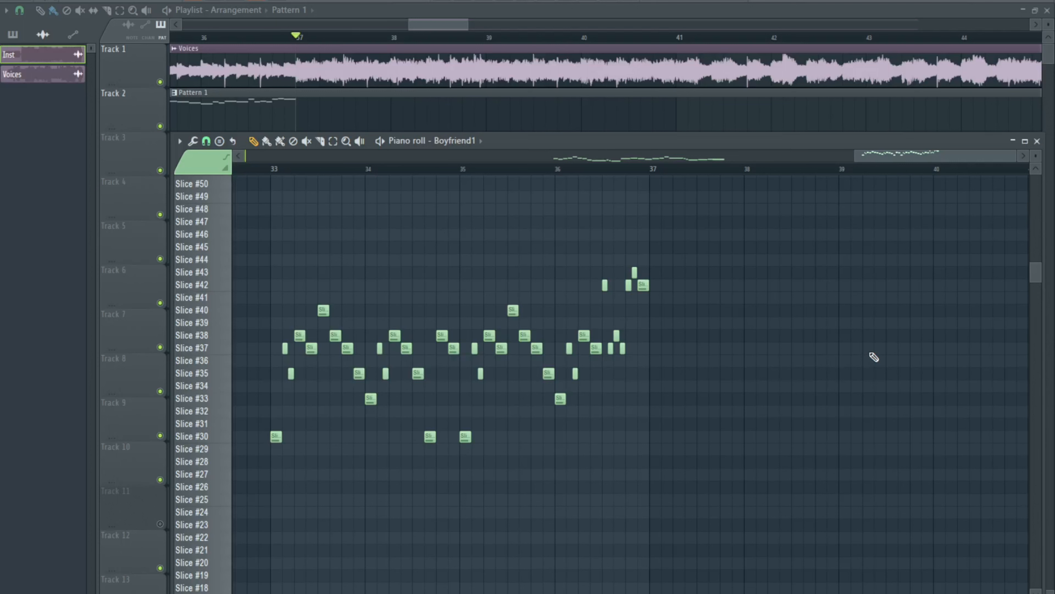
Play the Voices section after bar 37 and examine the Boyfriend1 notes leading into it
{"action": "scroll", "coordinate": [647, 256], "scroll_direction": "up", "scroll_amount": 5}
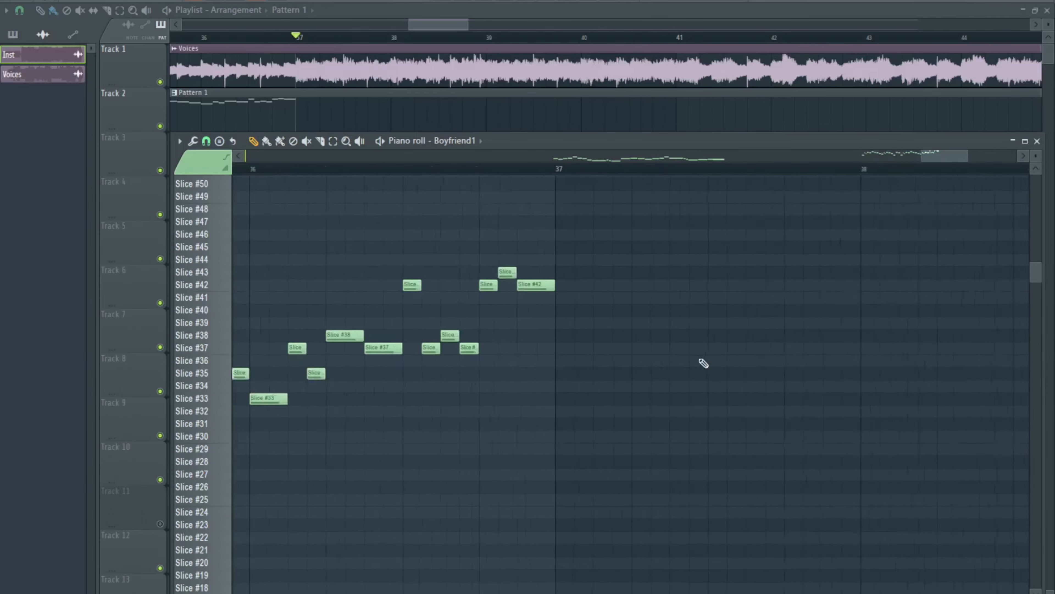
{"action": "key", "text": "space"}
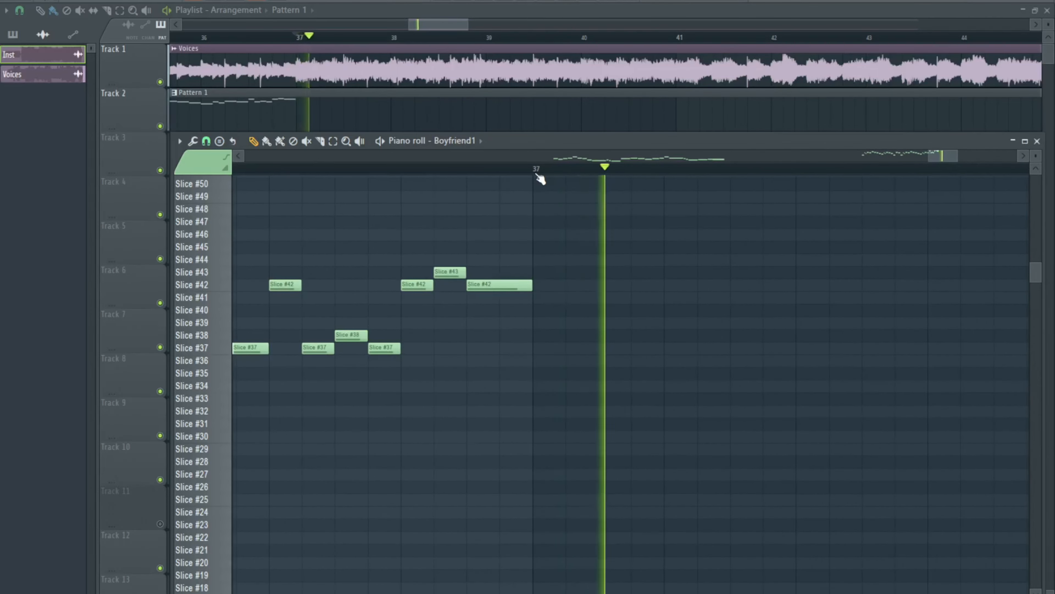
{"action": "key", "text": "space"}
{"action": "left_click_drag", "start_coordinate": [592, 236], "coordinate": [434, 224]}
{"action": "scroll", "coordinate": [583, 495], "scroll_direction": "down", "scroll_amount": 3}
{"action": "scroll", "coordinate": [599, 501], "scroll_direction": "down", "scroll_amount": 5}
{"action": "left_click_drag", "start_coordinate": [608, 503], "coordinate": [611, 329]}
{"action": "scroll", "coordinate": [537, 335], "scroll_direction": "up", "scroll_amount": 5}
{"action": "left_click_drag", "start_coordinate": [886, 403], "coordinate": [595, 454]}
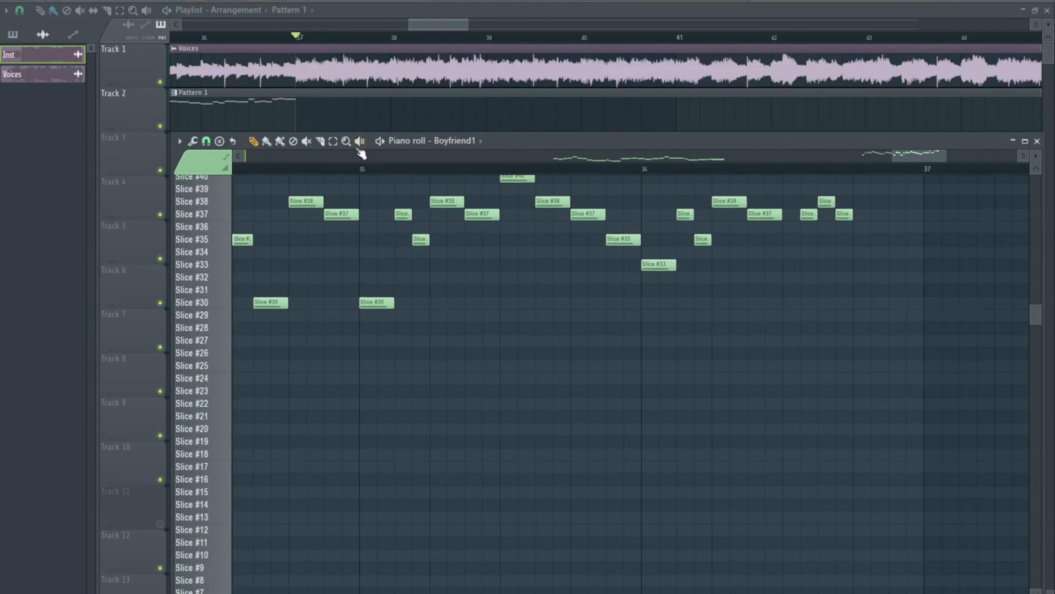
{"action": "scroll", "coordinate": [291, 100], "scroll_direction": "up", "scroll_amount": 5}
{"action": "scroll", "coordinate": [564, 299], "scroll_direction": "down", "scroll_amount": 4}
{"action": "scroll", "coordinate": [879, 399], "scroll_direction": "down", "scroll_amount": 4}
{"action": "left_click_drag", "start_coordinate": [878, 398], "coordinate": [537, 592]}
Switch the piano roll to FL Keys and locate the empty area around C4 at bar 37
{"action": "left_click", "coordinate": [454, 141]}
{"action": "left_click", "coordinate": [471, 201]}
{"action": "left_click_drag", "start_coordinate": [539, 415], "coordinate": [540, 224]}
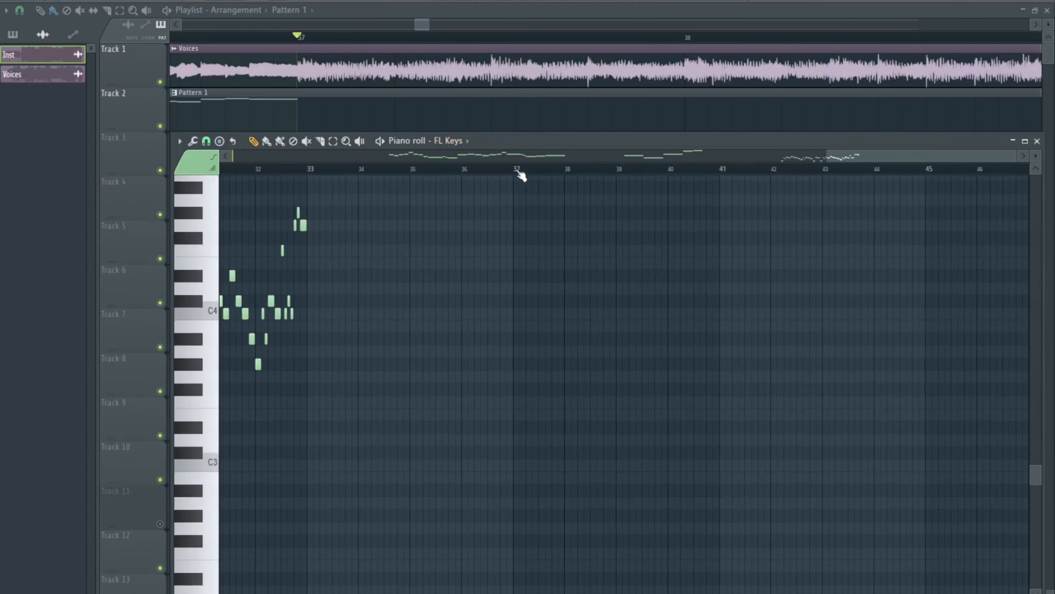
{"action": "left_click_drag", "start_coordinate": [606, 313], "coordinate": [576, 419]}
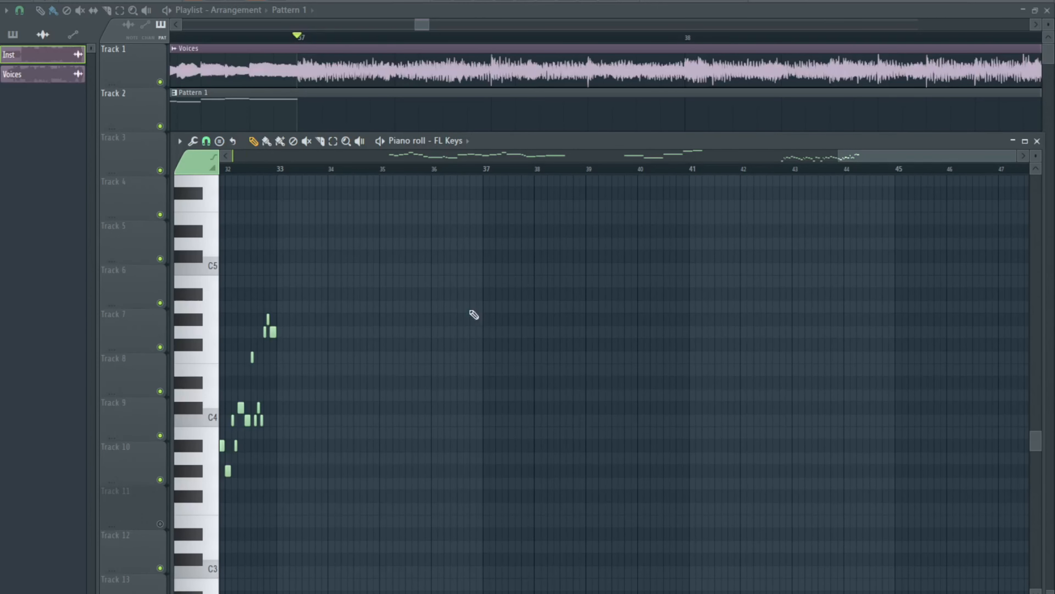
{"action": "left_click_drag", "start_coordinate": [498, 333], "coordinate": [724, 87]}
{"action": "left_click_drag", "start_coordinate": [549, 401], "coordinate": [589, 217]}
{"action": "left_click_drag", "start_coordinate": [593, 341], "coordinate": [437, 314]}
{"action": "left_click_drag", "start_coordinate": [541, 367], "coordinate": [623, 502]}
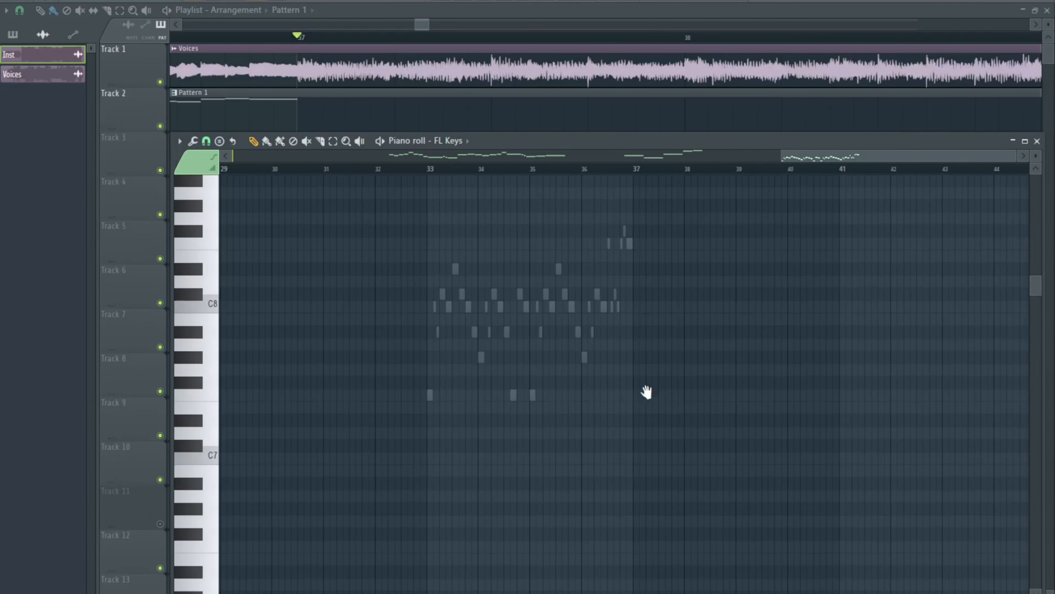
{"action": "left_click_drag", "start_coordinate": [648, 394], "coordinate": [613, 418]}
{"action": "left_click_drag", "start_coordinate": [675, 269], "coordinate": [626, 207]}
{"action": "left_click_drag", "start_coordinate": [612, 250], "coordinate": [592, 145]}
{"action": "left_click_drag", "start_coordinate": [604, 278], "coordinate": [557, 96]}
{"action": "left_click_drag", "start_coordinate": [576, 329], "coordinate": [532, 276]}
{"action": "scroll", "coordinate": [442, 277], "scroll_direction": "up", "scroll_amount": 4}
Place a descending FL Keys run of C4, A#3, G#3, G3 and F3 from bar 37, with the F3 twice as long
{"action": "left_click", "coordinate": [452, 342]}
{"action": "left_click_drag", "start_coordinate": [452, 341], "coordinate": [452, 379]}
{"action": "left_click", "coordinate": [467, 406]}
{"action": "key", "text": "space"}
{"action": "left_click", "coordinate": [448, 424]}
{"action": "left_click", "coordinate": [462, 448]}
{"action": "left_click_drag", "start_coordinate": [462, 449], "coordinate": [462, 437]}
{"action": "left_click", "coordinate": [477, 462]}
{"action": "left_click", "coordinate": [506, 170]}
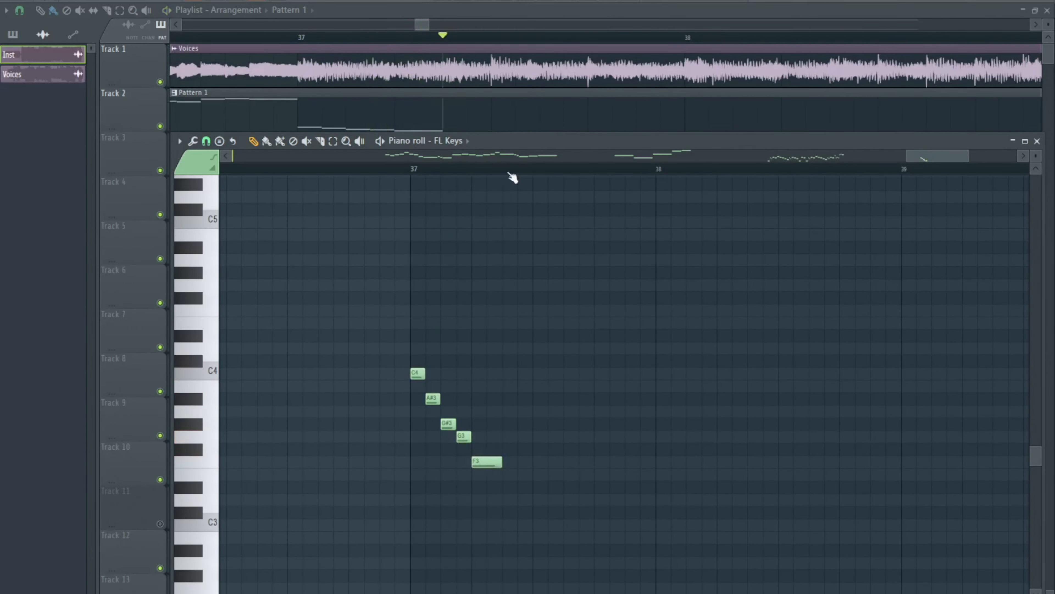
Repeat the descending C4, A#3, G#3, G3, F3 run directly after the first one in bar 37
{"action": "left_click", "coordinate": [509, 374]}
{"action": "left_click", "coordinate": [443, 398]}
{"action": "left_click", "coordinate": [459, 424]}
{"action": "left_click", "coordinate": [473, 436]}
{"action": "key", "text": "space"}
Finish bar 37 with a C#4 note followed by a C4 note and play back the result
{"action": "left_click", "coordinate": [457, 168]}
{"action": "left_click", "coordinate": [459, 350]}
{"action": "left_click", "coordinate": [478, 361]}
{"action": "key", "text": "space"}
Copy the FL Keys notes of bar 37 to bar 38, change the copy's last two notes to A#3 and G3, and check by playback
{"action": "left_click_drag", "start_coordinate": [457, 481], "coordinate": [249, 357]}
{"action": "left_click_drag", "start_coordinate": [348, 360], "coordinate": [594, 357]}
{"action": "left_click", "coordinate": [532, 168]}
{"action": "left_click", "coordinate": [542, 391]}
{"action": "left_click", "coordinate": [564, 168]}
{"action": "key", "text": "space"}
{"action": "scroll", "coordinate": [548, 405], "scroll_direction": "down", "scroll_amount": 1}
{"action": "key", "text": "space"}
{"action": "left_click", "coordinate": [549, 431]}
{"action": "key", "text": "space"}
{"action": "key", "text": "space"}
{"action": "scroll", "coordinate": [570, 415], "scroll_direction": "down", "scroll_amount": 2}
{"action": "left_click", "coordinate": [533, 169]}
{"action": "key", "text": "space"}
{"action": "key", "text": "space"}
Copy the FL Keys notes of bar 37 to bar 39 and play them back
{"action": "left_click_drag", "start_coordinate": [421, 481], "coordinate": [265, 359]}
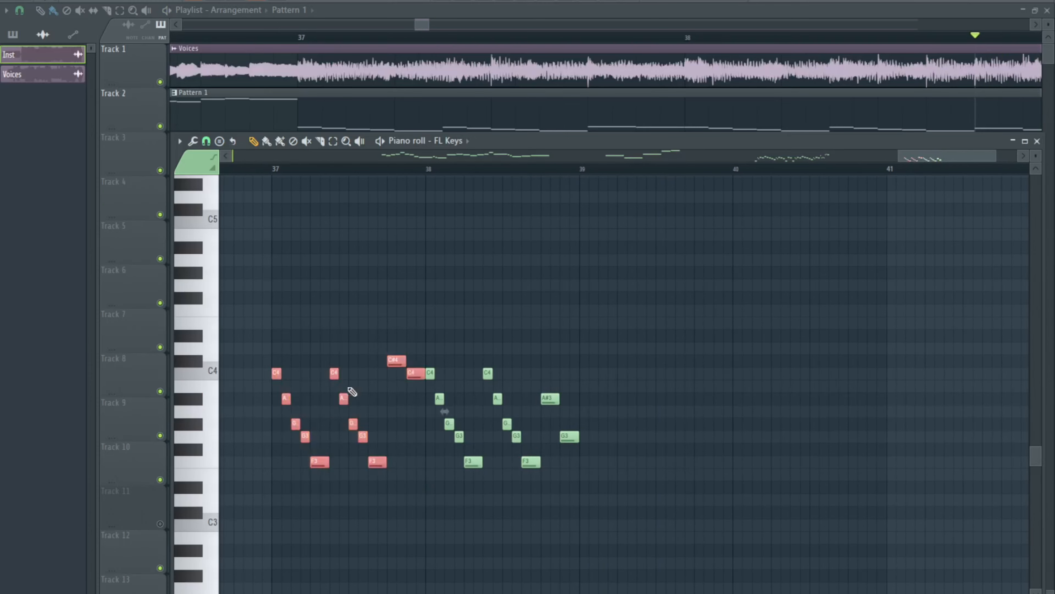
{"action": "left_click_drag", "start_coordinate": [391, 361], "coordinate": [698, 361]}
{"action": "key", "text": "space"}
{"action": "key", "text": "space"}
Copy a descending run into bar 40, add the remaining FL Keys notes up to bar 41, and check them by playback
{"action": "left_click_drag", "start_coordinate": [496, 494], "coordinate": [438, 368]}
{"action": "left_click_drag", "start_coordinate": [447, 373], "coordinate": [601, 373]}
{"action": "key", "text": "space"}
{"action": "key", "text": "space"}
{"action": "left_click", "coordinate": [602, 439]}
{"action": "key", "text": "space"}
{"action": "key", "text": "space"}
{"action": "left_click", "coordinate": [582, 427]}
{"action": "left_click_drag", "start_coordinate": [606, 427], "coordinate": [642, 427]}
{"action": "left_click", "coordinate": [653, 326]}
{"action": "left_click", "coordinate": [620, 347]}
{"action": "key", "text": "space"}
Close the piano roll and play Pattern 1 from bar 37 with the Voices track muted, restoring the track at the end
{"action": "key", "text": "F7"}
{"action": "left_click", "coordinate": [299, 38]}
{"action": "left_click", "coordinate": [160, 82]}
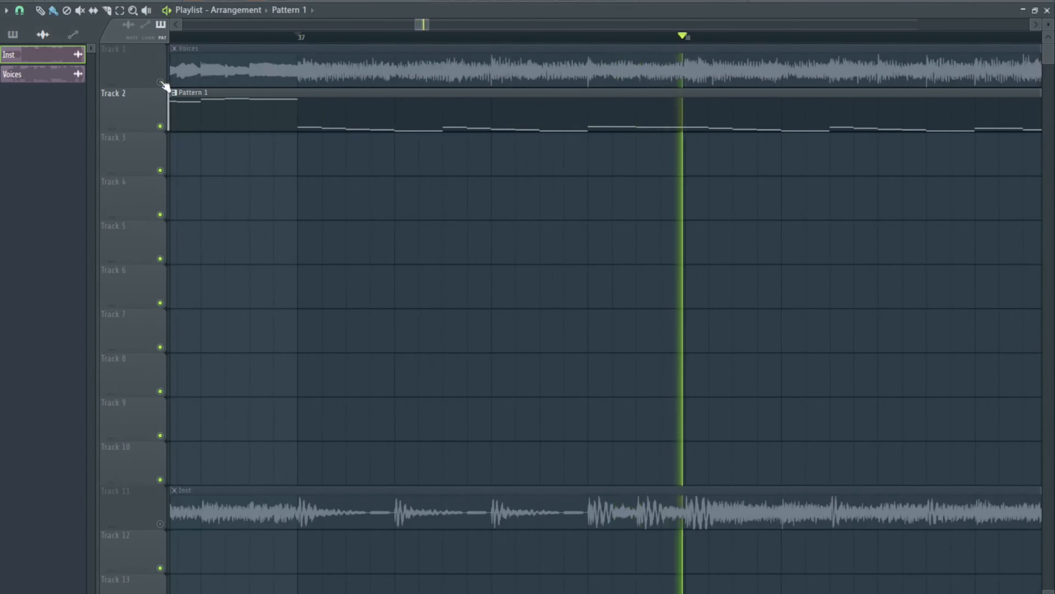
{"action": "key", "text": "space"}
{"action": "scroll", "coordinate": [382, 83], "scroll_direction": "down", "scroll_amount": 5}
{"action": "left_click", "coordinate": [160, 82]}
Open the Boyfriend1 piano roll and place a Slice #30 note three-quarters of a beat long at the start of bar 37
{"action": "key", "text": "F6"}
{"action": "key", "text": "F6"}
{"action": "key", "text": "F7"}
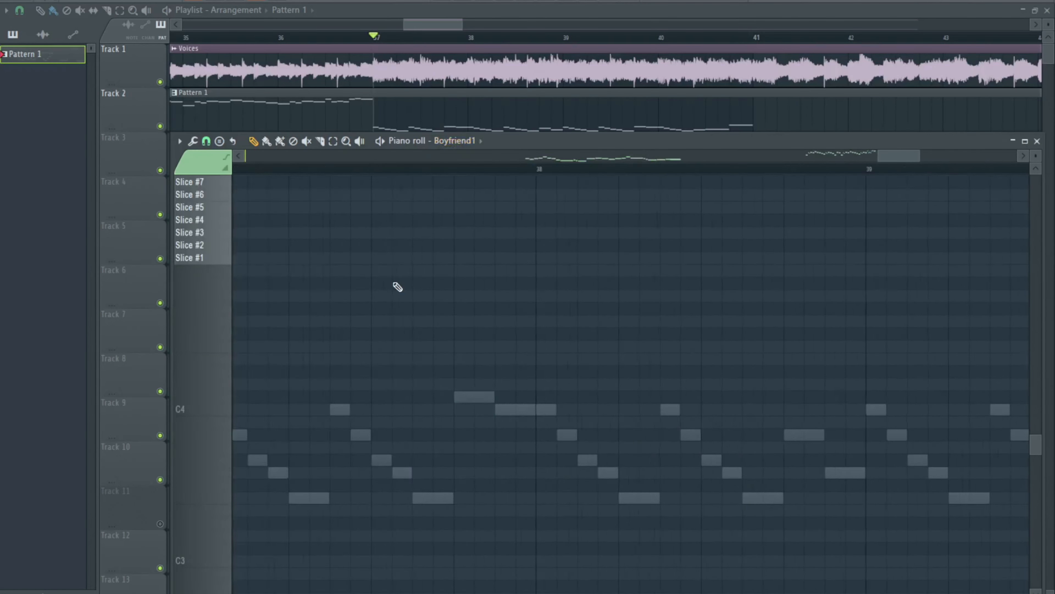
{"action": "left_click_drag", "start_coordinate": [573, 199], "coordinate": [561, 317]}
{"action": "scroll", "coordinate": [560, 318], "scroll_direction": "up", "scroll_amount": 2}
{"action": "key", "text": "space"}
{"action": "key", "text": "space"}
{"action": "scroll", "coordinate": [394, 83], "scroll_direction": "up", "scroll_amount": 5}
{"action": "key", "text": "space"}
{"action": "key", "text": "space"}
{"action": "left_click", "coordinate": [466, 283]}
{"action": "left_click_drag", "start_coordinate": [478, 206], "coordinate": [485, 232]}
{"action": "left_click", "coordinate": [483, 309]}
{"action": "scroll", "coordinate": [540, 316], "scroll_direction": "up", "scroll_amount": 2}
{"action": "left_click_drag", "start_coordinate": [542, 312], "coordinate": [511, 312]}
{"action": "key", "text": "space"}
Add a Slice #30 note and a shorter Slice #31 note mid-bar, plus a Slice #31 note on the fourth beat of bar 37
{"action": "left_click_drag", "start_coordinate": [519, 211], "coordinate": [419, 177]}
{"action": "left_click", "coordinate": [524, 280]}
{"action": "left_click", "coordinate": [530, 318]}
{"action": "key", "text": "space"}
{"action": "left_click", "coordinate": [601, 37]}
{"action": "left_click", "coordinate": [596, 301]}
{"action": "left_click", "coordinate": [562, 317]}
{"action": "right_click", "coordinate": [563, 318]}
{"action": "scroll", "coordinate": [375, 221], "scroll_direction": "down", "scroll_amount": 3}
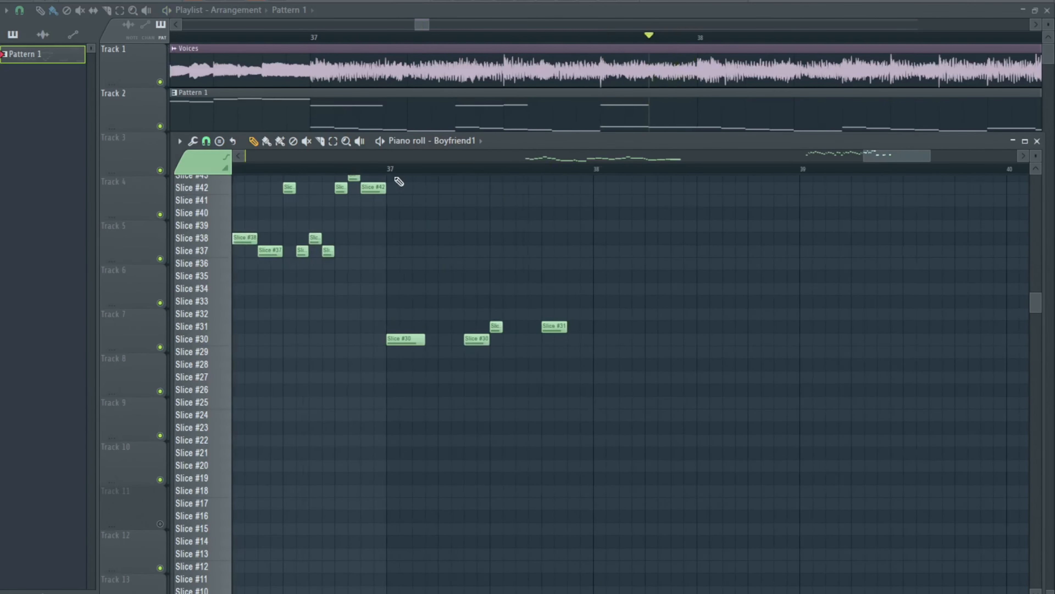
Replay the second half of bar 37 and add another Slice #31 note directly before bar 38
{"action": "left_click", "coordinate": [493, 170]}
{"action": "key", "text": "space"}
{"action": "key", "text": "space"}
{"action": "key", "text": "space"}
{"action": "key", "text": "space"}
{"action": "key", "text": "space"}
{"action": "key", "text": "space"}
{"action": "left_click", "coordinate": [571, 326]}
{"action": "scroll", "coordinate": [575, 329], "scroll_direction": "up", "scroll_amount": 4}
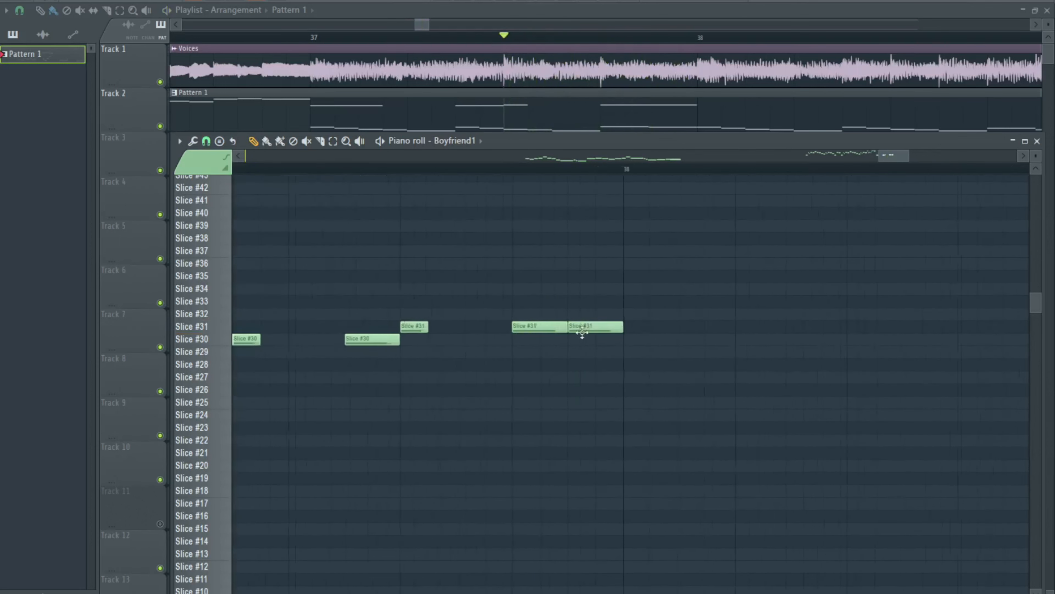
Turn off piano roll snapping and place a very short Slice #32 slide note at the start of the last Slice #31 note before bar 38
{"action": "left_click", "coordinate": [571, 314]}
{"action": "right_click", "coordinate": [584, 318]}
{"action": "left_click", "coordinate": [253, 142]}
{"action": "left_click", "coordinate": [212, 145]}
{"action": "left_click", "coordinate": [224, 201]}
{"action": "left_click", "coordinate": [568, 317]}
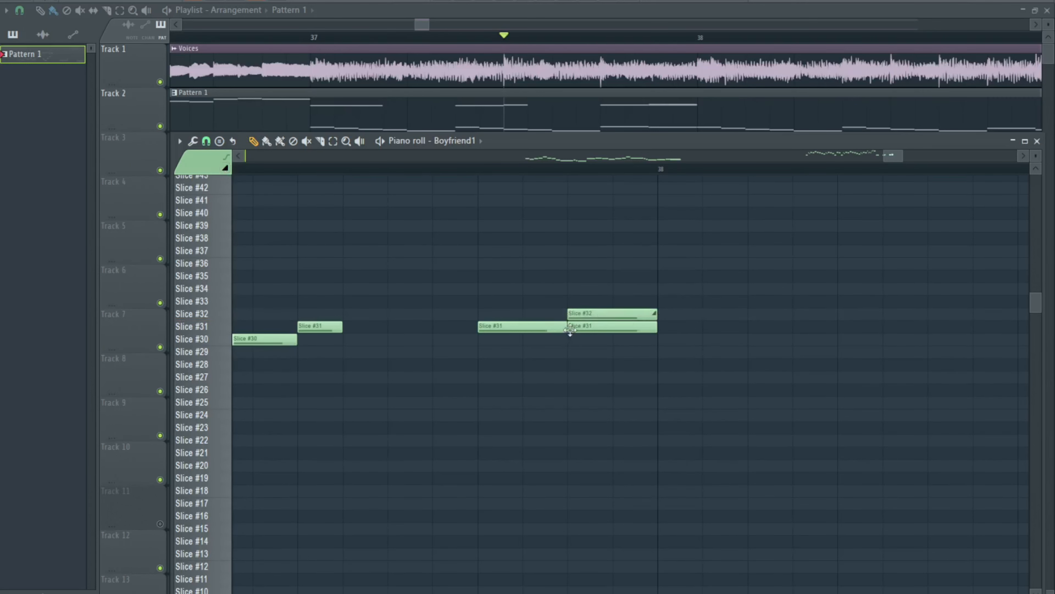
{"action": "right_click", "coordinate": [571, 328]}
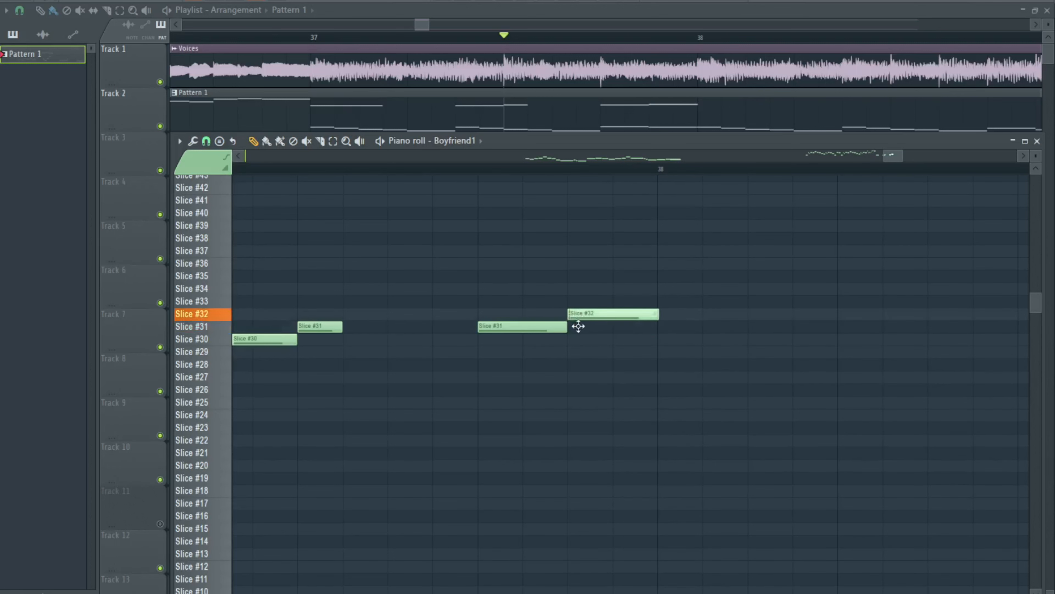
{"action": "left_click", "coordinate": [578, 326]}
{"action": "left_click_drag", "start_coordinate": [658, 309], "coordinate": [568, 311]}
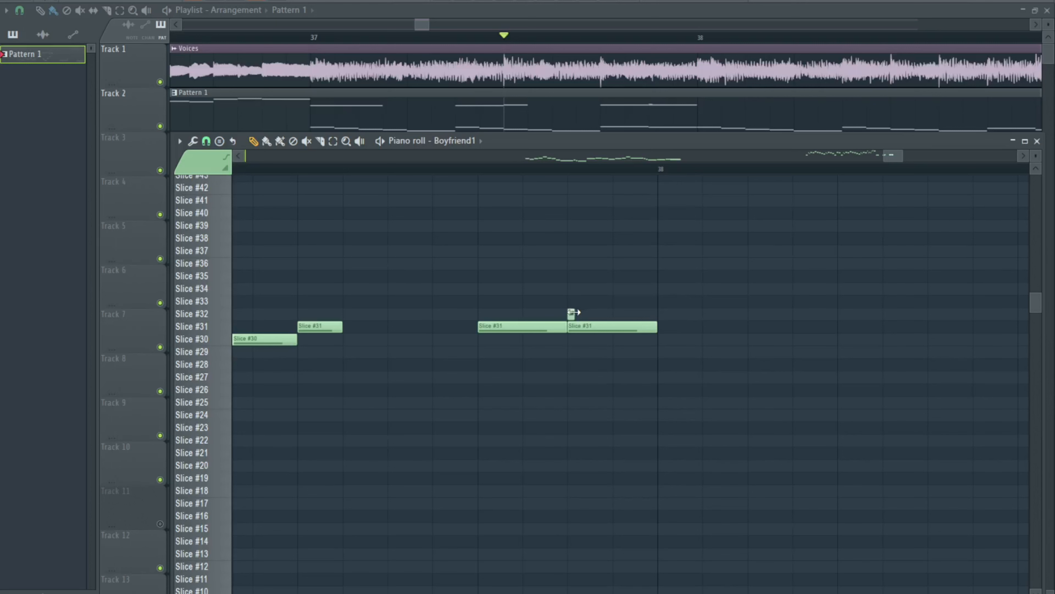
Set the piano roll snap to Cell and play the new Boyfriend1 notes from bar 37
{"action": "scroll", "coordinate": [572, 313], "scroll_direction": "down", "scroll_amount": 4}
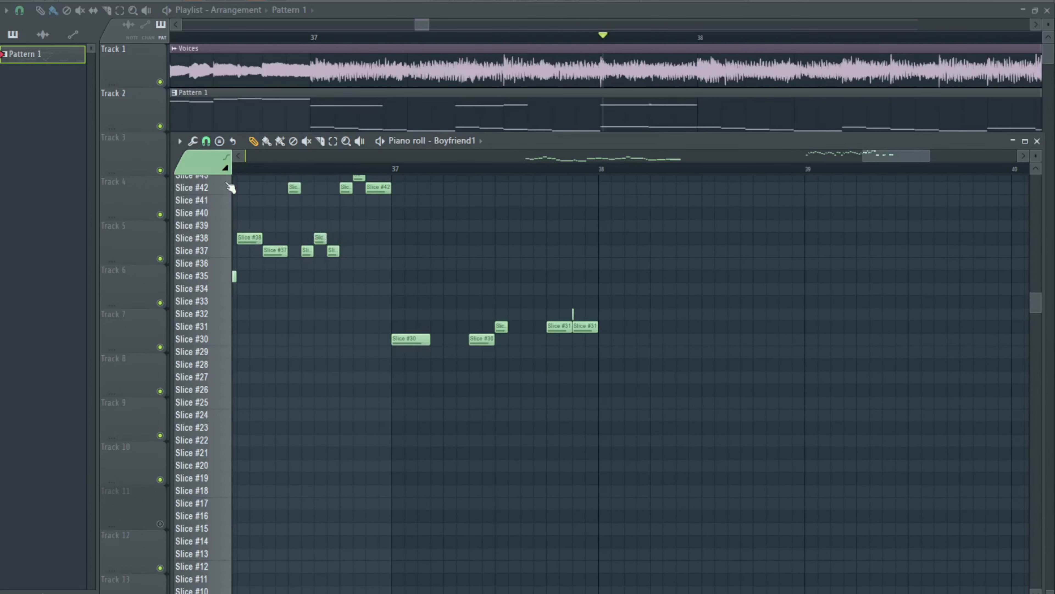
{"action": "left_click", "coordinate": [212, 142]}
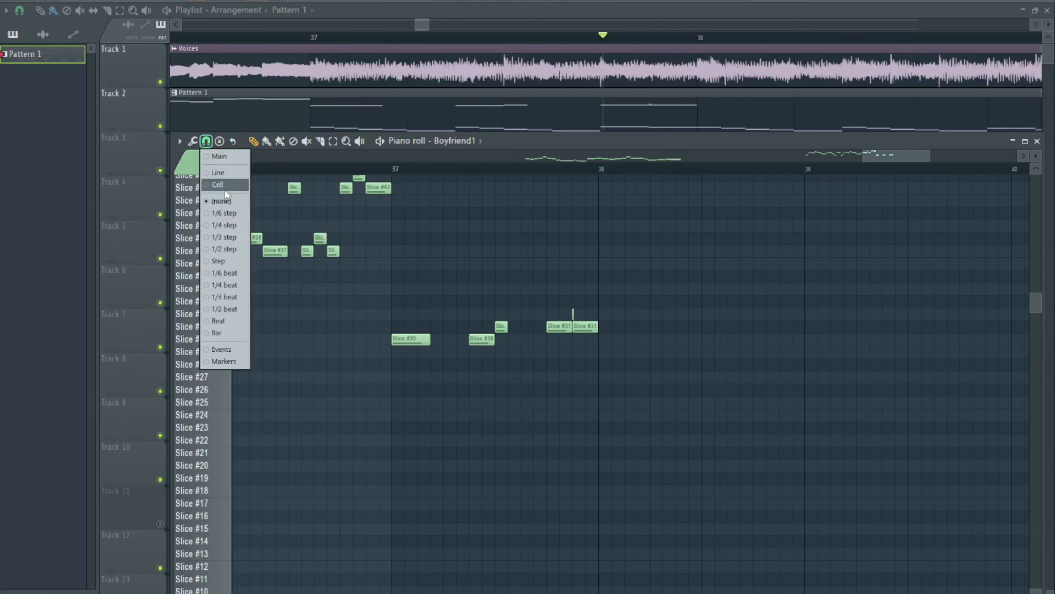
{"action": "left_click", "coordinate": [219, 185]}
{"action": "left_click", "coordinate": [396, 169]}
{"action": "key", "text": "space"}
Examine the short Slice #32 slide note above the last Slice #31 note and its place in the bar 37 phrase
{"action": "left_click_drag", "start_coordinate": [600, 413], "coordinate": [428, 401]}
{"action": "scroll", "coordinate": [482, 410], "scroll_direction": "up", "scroll_amount": 5}
{"action": "left_click_drag", "start_coordinate": [484, 425], "coordinate": [587, 510]}
{"action": "key", "text": "space"}
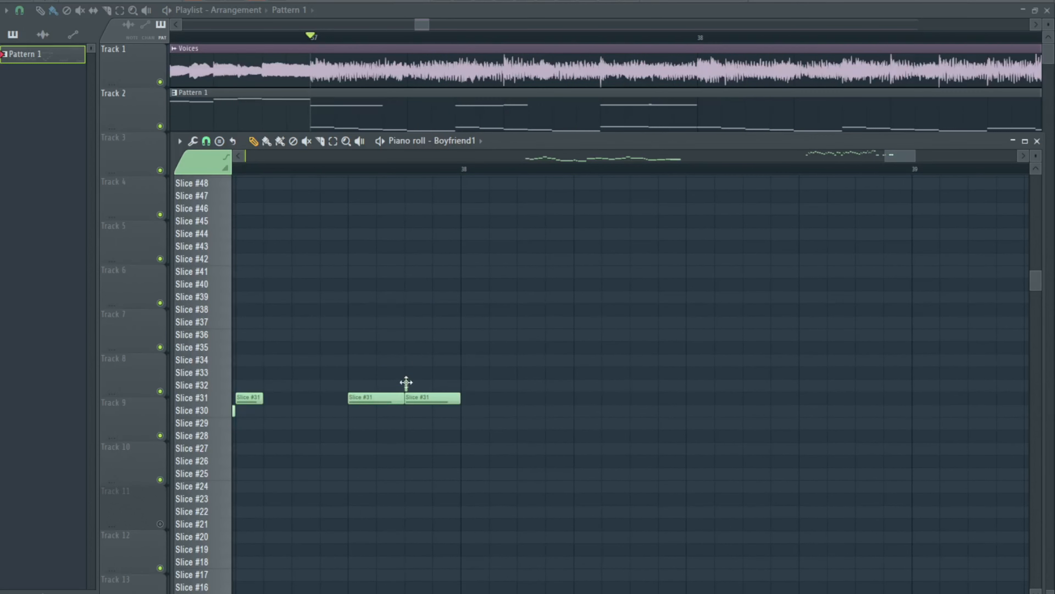
{"action": "scroll", "coordinate": [407, 386], "scroll_direction": "up", "scroll_amount": 4}
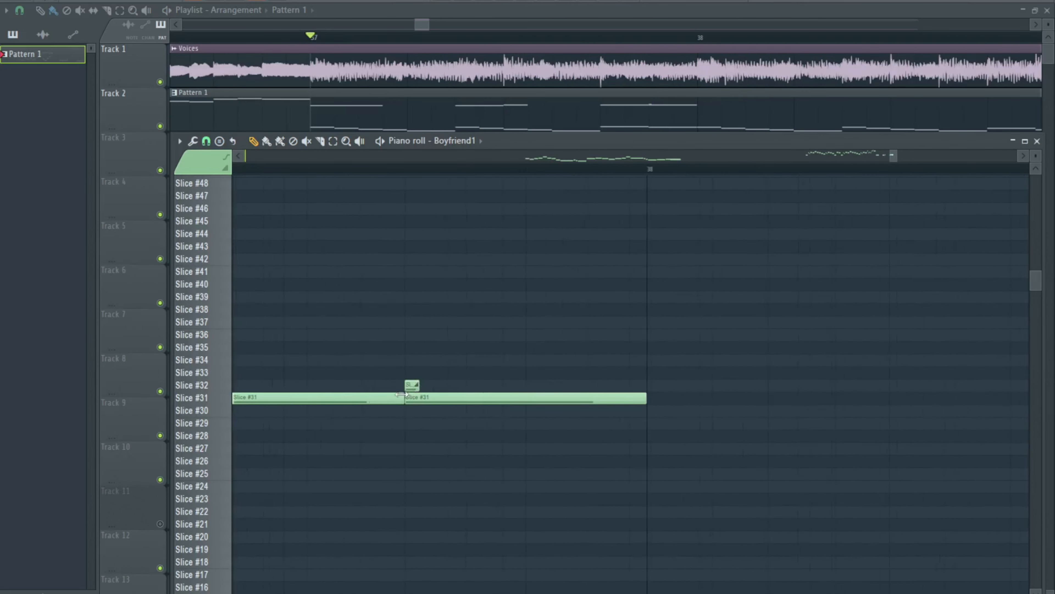
{"action": "scroll", "coordinate": [416, 414], "scroll_direction": "down", "scroll_amount": 4}
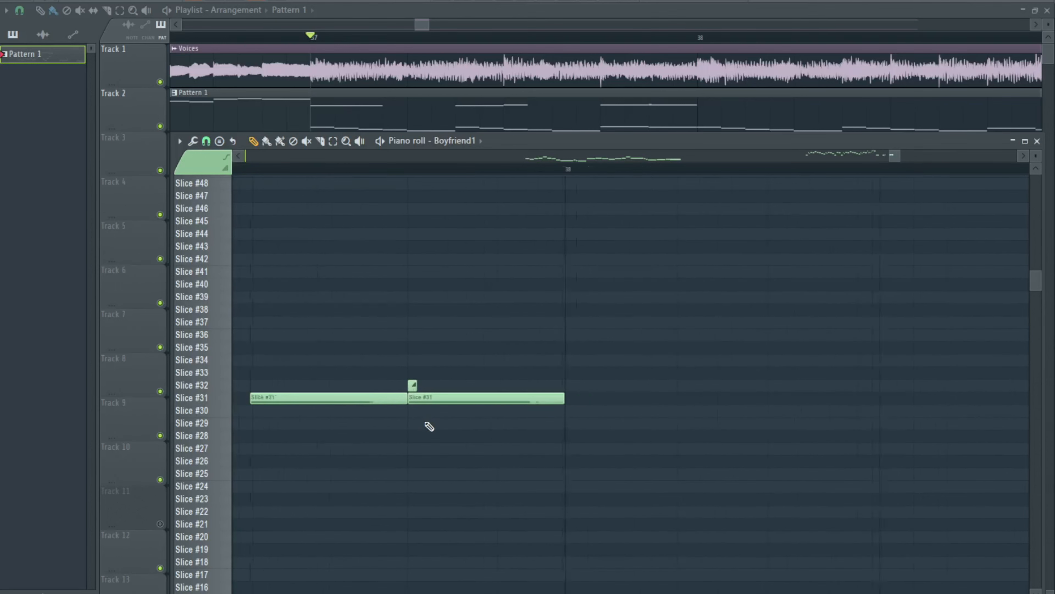
{"action": "mouse_move", "coordinate": [418, 394]}
{"action": "left_mouse_down"}
{"action": "mouse_move", "coordinate": [414, 376]}
{"action": "mouse_move", "coordinate": [409, 397]}
{"action": "left_mouse_up"}
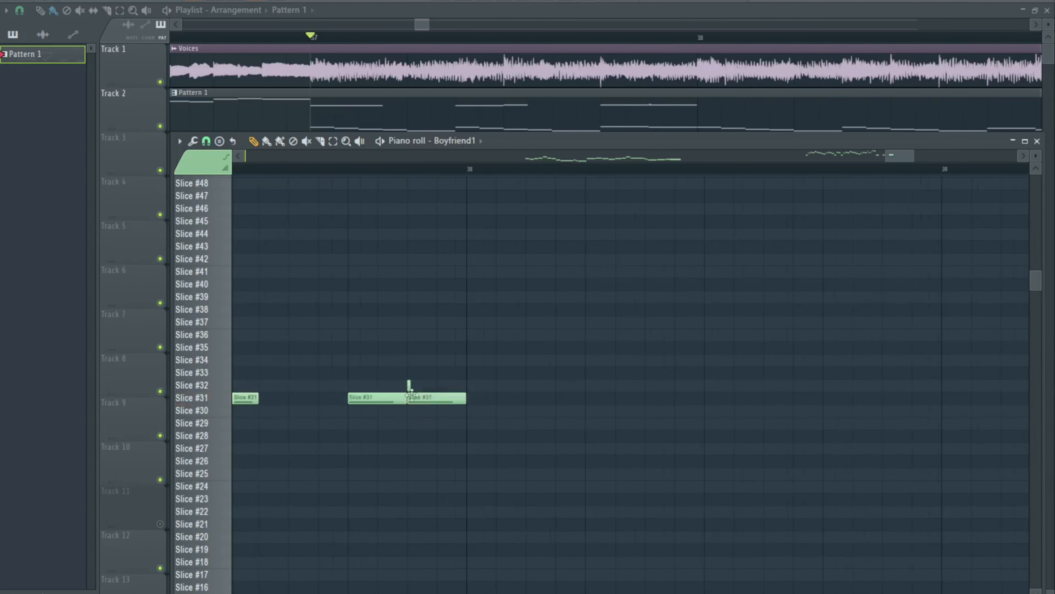
{"action": "scroll", "coordinate": [462, 447], "scroll_direction": "down", "scroll_amount": 6}
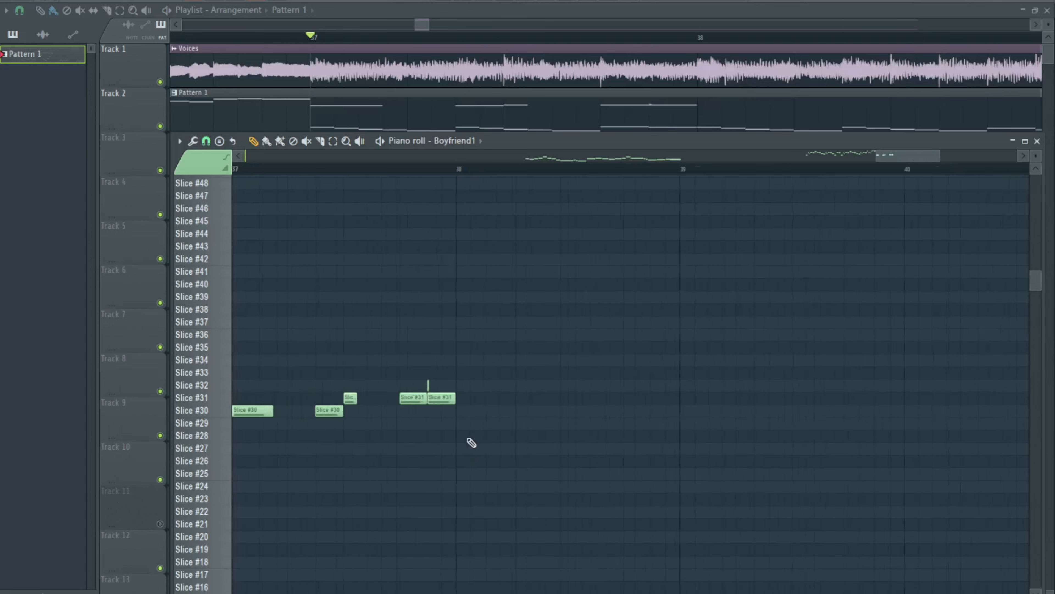
Play the Boyfriend1 phrase ending at bar 41 and stop it within the long Slice #30 note
{"action": "scroll", "coordinate": [525, 457], "scroll_direction": "up", "scroll_amount": 8}
{"action": "scroll", "coordinate": [286, 380], "scroll_direction": "up", "scroll_amount": 4}
{"action": "scroll", "coordinate": [329, 378], "scroll_direction": "down", "scroll_amount": 4}
{"action": "left_click_drag", "start_coordinate": [367, 387], "coordinate": [572, 384]}
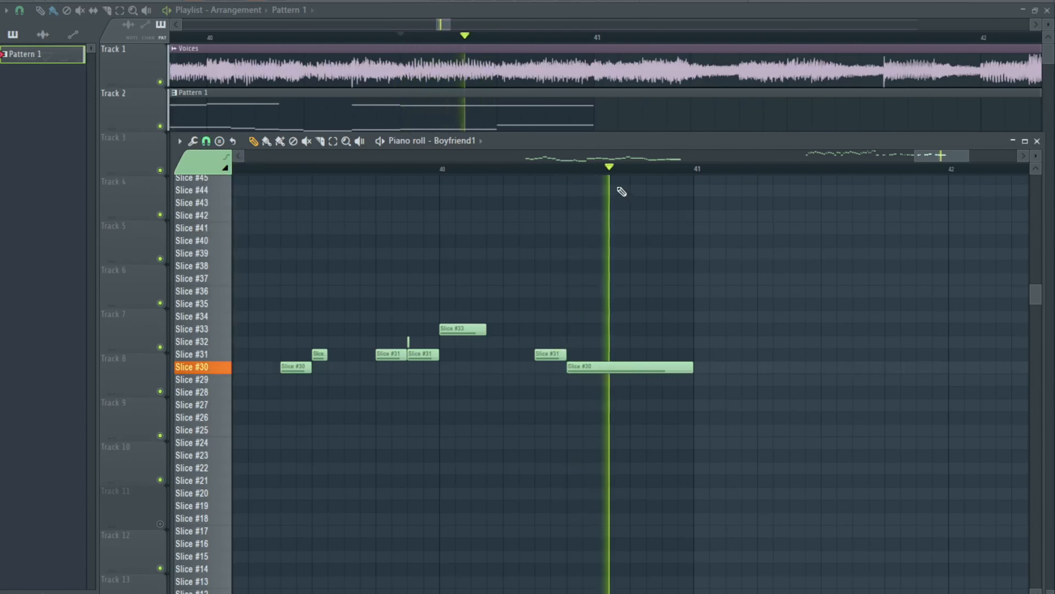
{"action": "key", "text": "space"}
{"action": "left_click", "coordinate": [603, 172]}
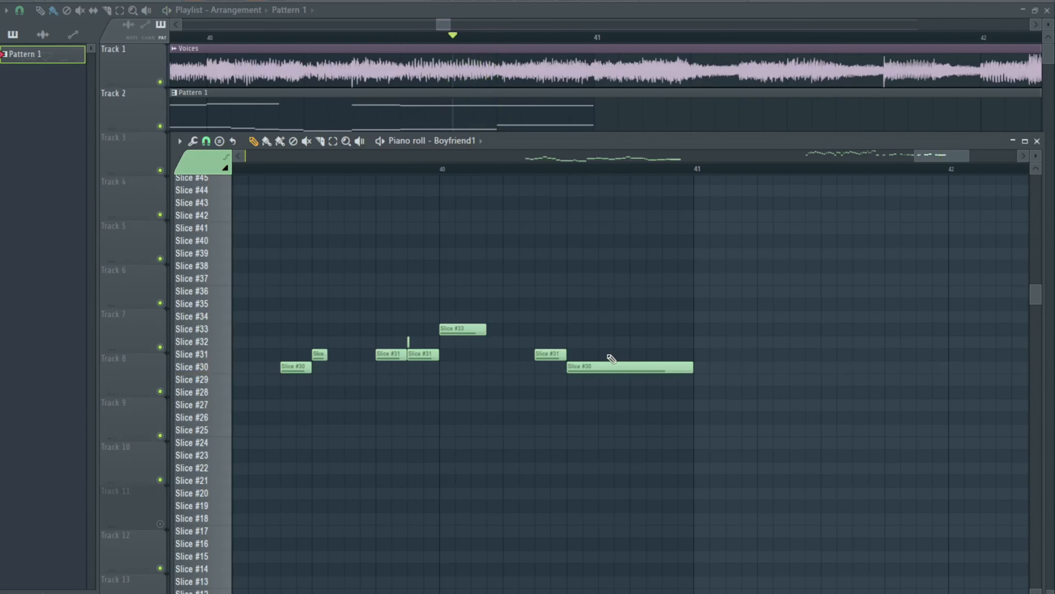
Add a short Slice #31 slide note a quarter of the way into the long Slice #30 note before bar 41 and play it
{"action": "mouse_move", "coordinate": [616, 353]}
{"action": "left_mouse_down"}
{"action": "mouse_move", "coordinate": [607, 347]}
{"action": "mouse_move", "coordinate": [616, 352]}
{"action": "left_mouse_up"}
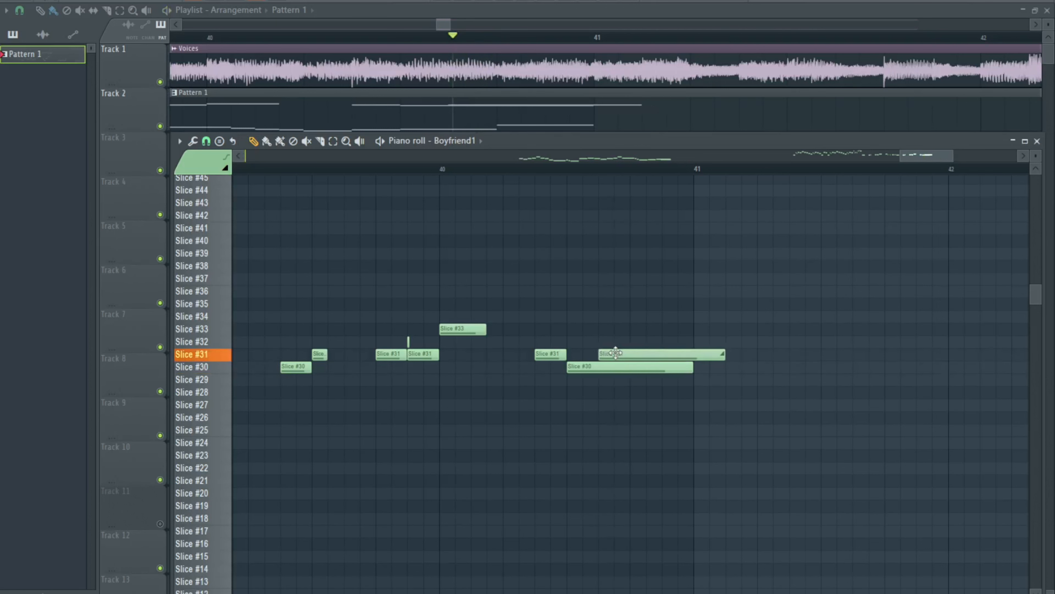
{"action": "left_click_drag", "start_coordinate": [723, 353], "coordinate": [613, 354]}
{"action": "left_click", "coordinate": [572, 169]}
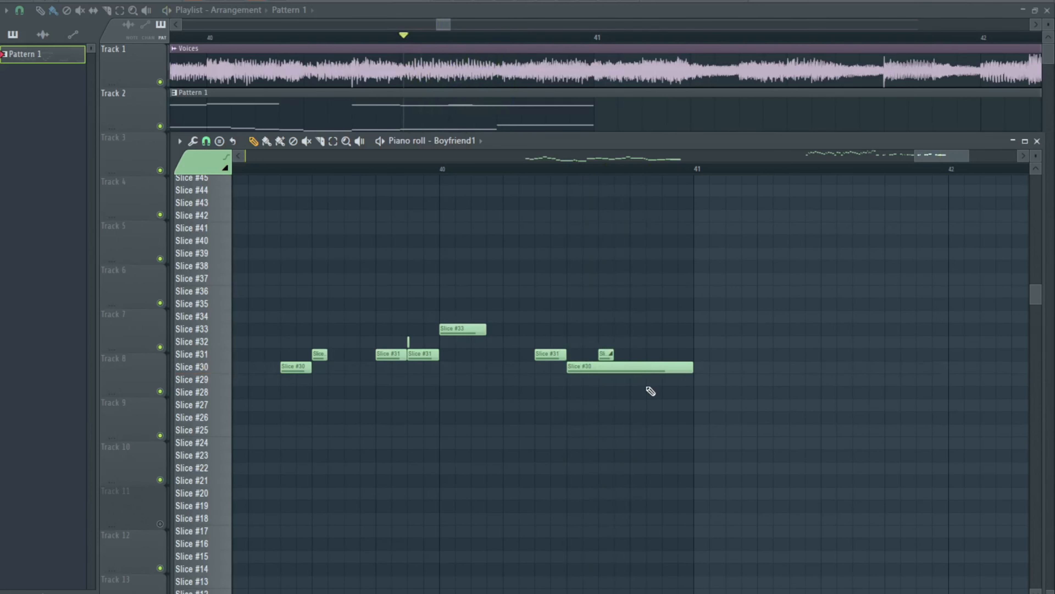
{"action": "left_click", "coordinate": [636, 169]}
{"action": "left_click", "coordinate": [639, 169]}
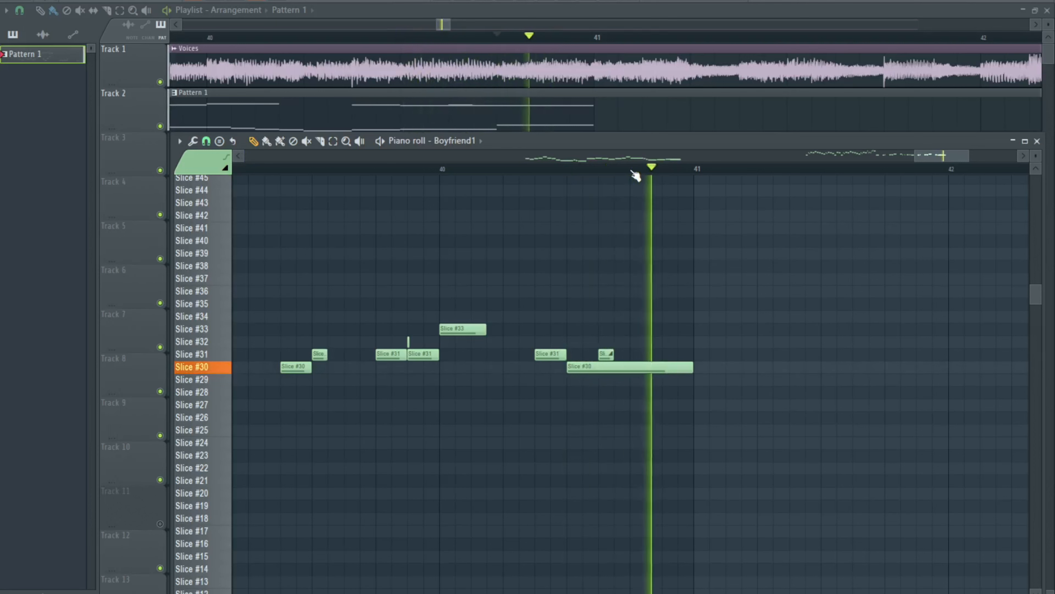
Add a short Slice #30 slide note halfway through the long Slice #30 note before bar 41
{"action": "left_click", "coordinate": [637, 368]}
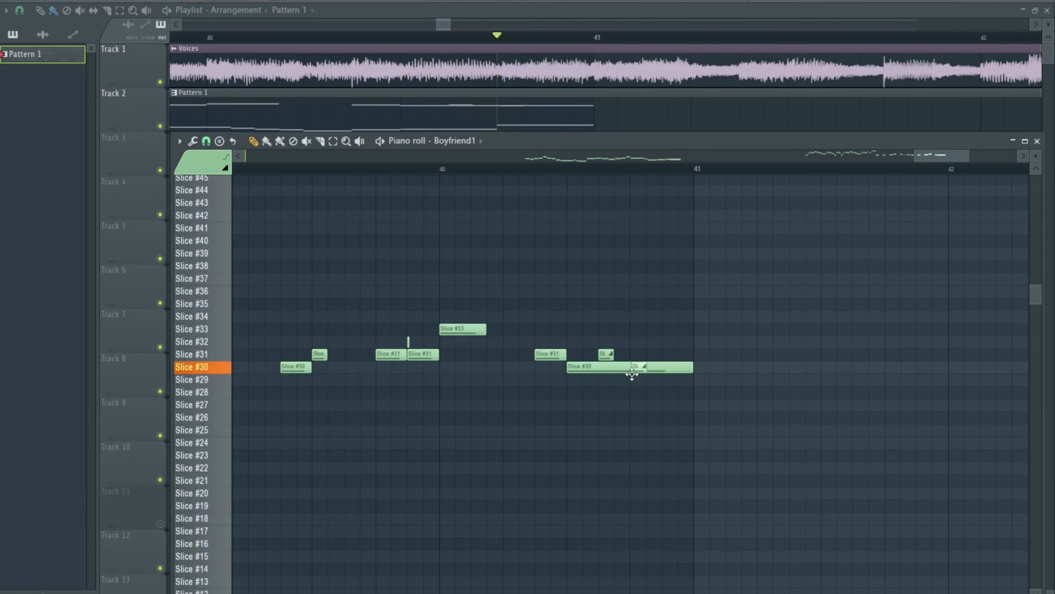
{"action": "scroll", "coordinate": [632, 374], "scroll_direction": "up", "scroll_amount": 2}
{"action": "left_click", "coordinate": [647, 371]}
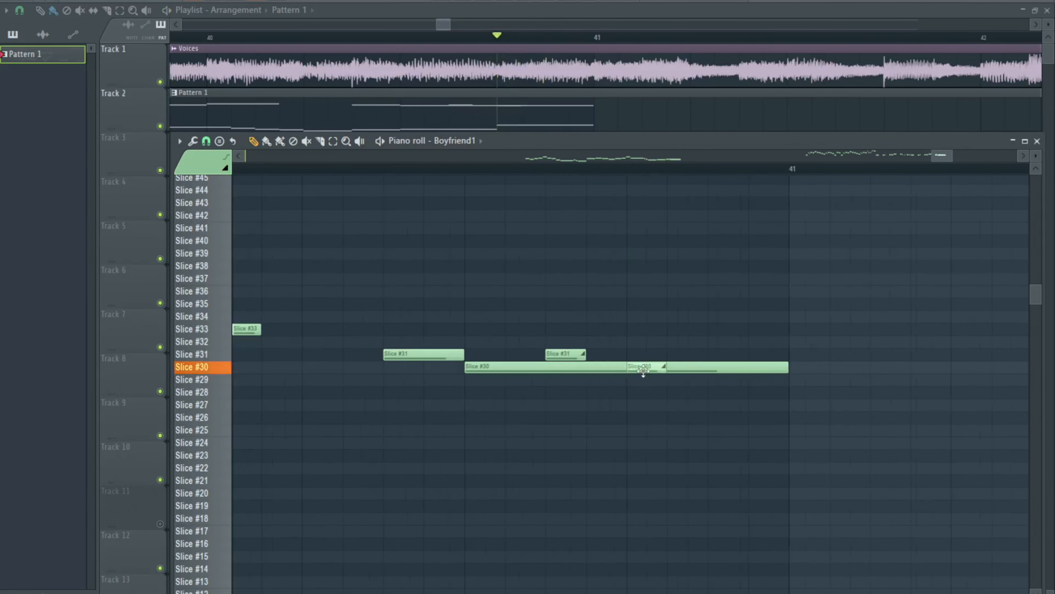
{"action": "scroll", "coordinate": [650, 387], "scroll_direction": "down", "scroll_amount": 3}
{"action": "scroll", "coordinate": [640, 370], "scroll_direction": "up", "scroll_amount": 2}
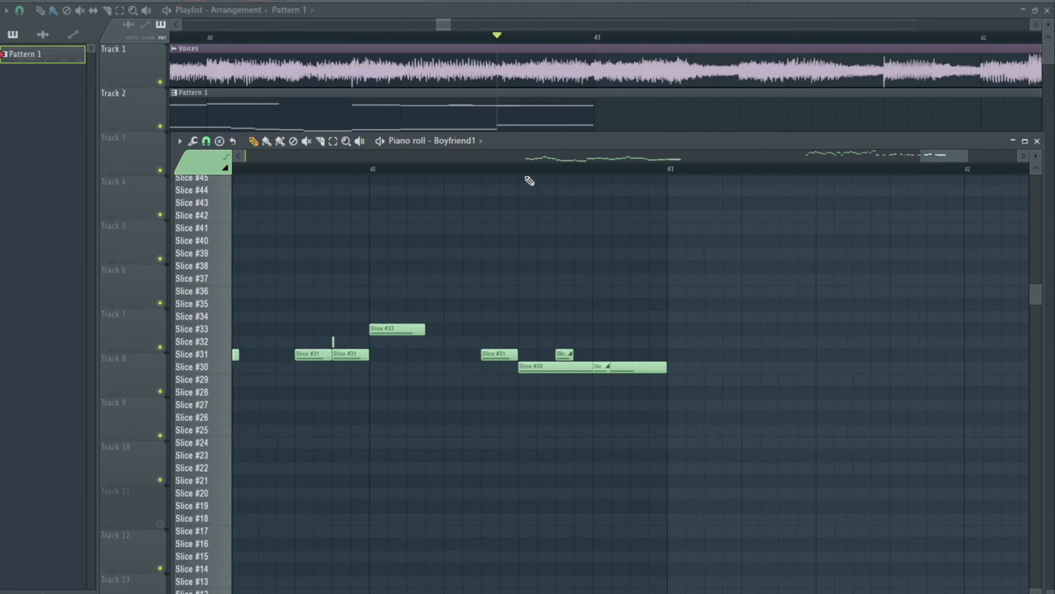
Play the long Slice #30 note and its two slide notes repeatedly, continuing past bar 41
{"action": "left_click", "coordinate": [524, 168]}
{"action": "key", "text": "space"}
{"action": "key", "text": "space"}
{"action": "key", "text": "space"}
{"action": "key", "text": "space"}
{"action": "key", "text": "space"}
{"action": "key", "text": "space"}
{"action": "key", "text": "space"}
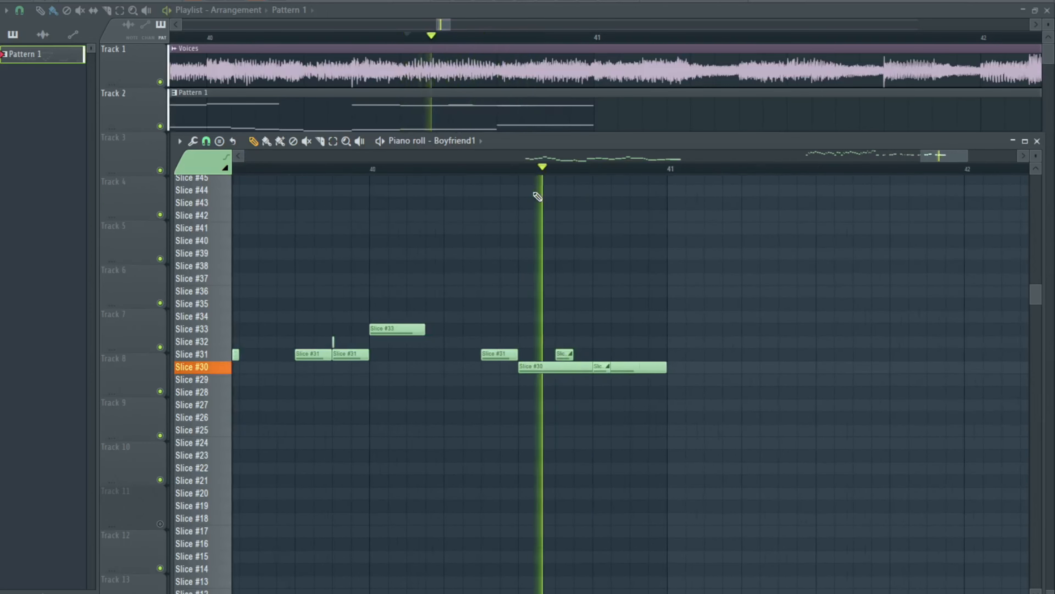
{"action": "key", "text": "space"}
{"action": "key", "text": "space"}
{"action": "scroll", "coordinate": [742, 335], "scroll_direction": "down", "scroll_amount": 3}
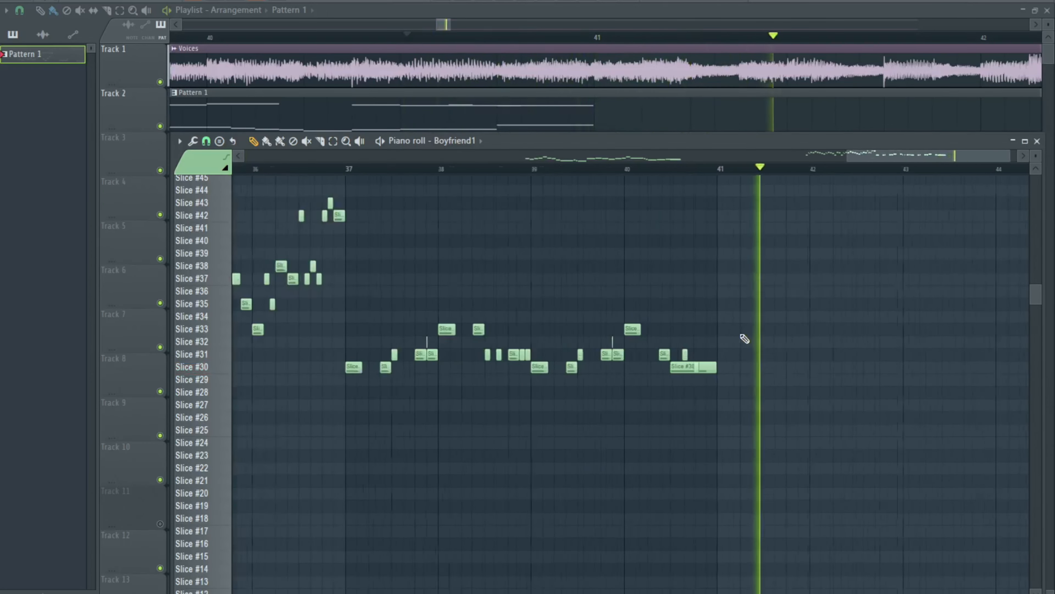
{"action": "scroll", "coordinate": [746, 336], "scroll_direction": "down", "scroll_amount": 3}
{"action": "key", "text": "space"}
Mute the Voices track in the playlist, listen to Pattern 1 on its own, and unmute Voices
{"action": "left_click", "coordinate": [161, 82]}
{"action": "scroll", "coordinate": [403, 58], "scroll_direction": "down", "scroll_amount": 3}
{"action": "key", "text": "space"}
{"action": "key", "text": "space"}
{"action": "key", "text": "space"}
{"action": "key", "text": "space"}
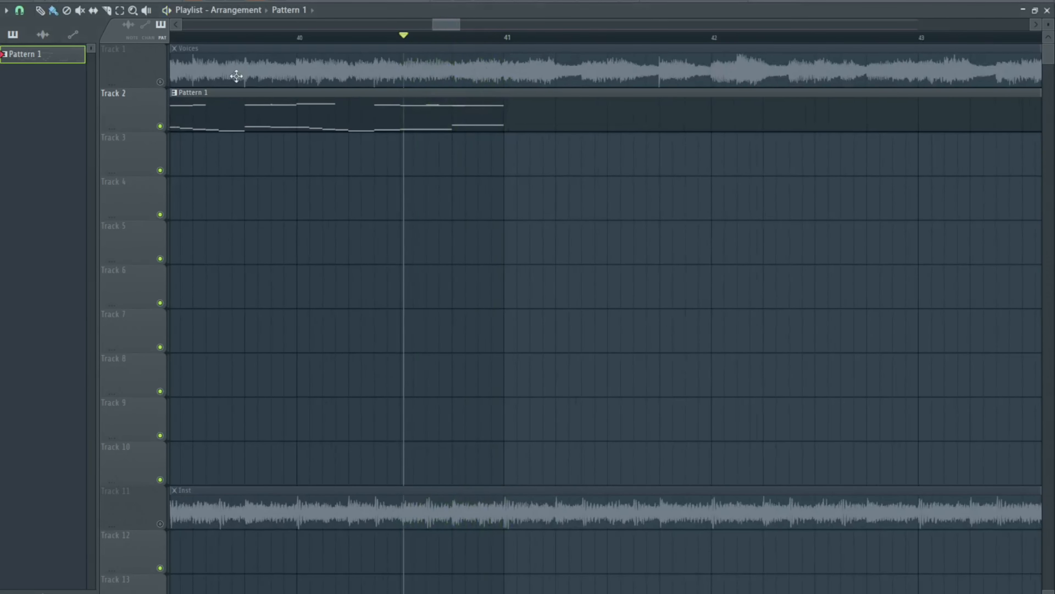
{"action": "left_click", "coordinate": [160, 82]}
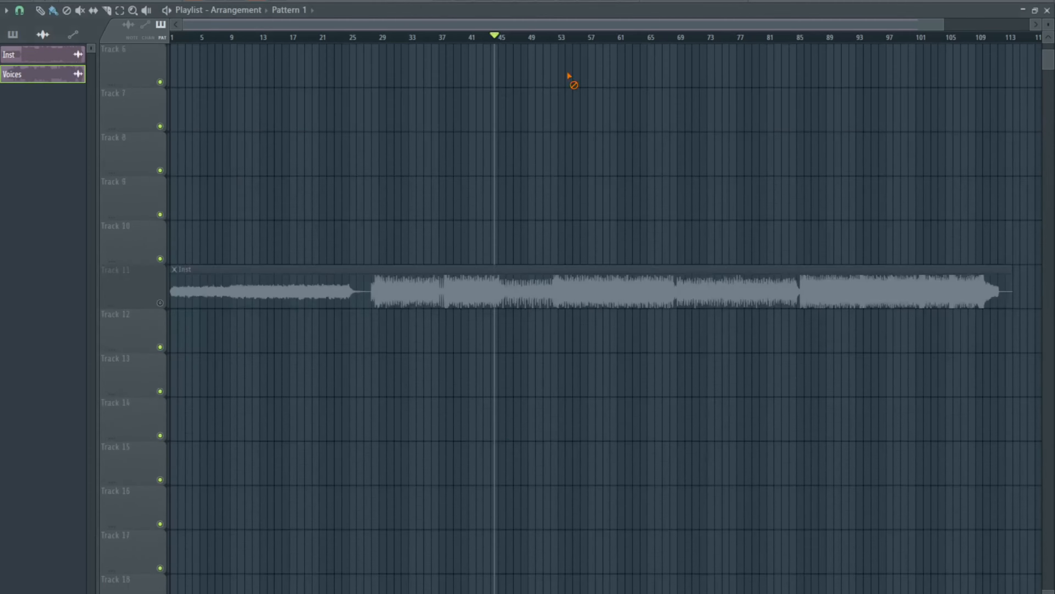
Mute the Voices track and set the playback position to bar 9, where the Pattern 1 notes begin
{"action": "scroll", "coordinate": [539, 209], "scroll_direction": "up", "scroll_amount": 5}
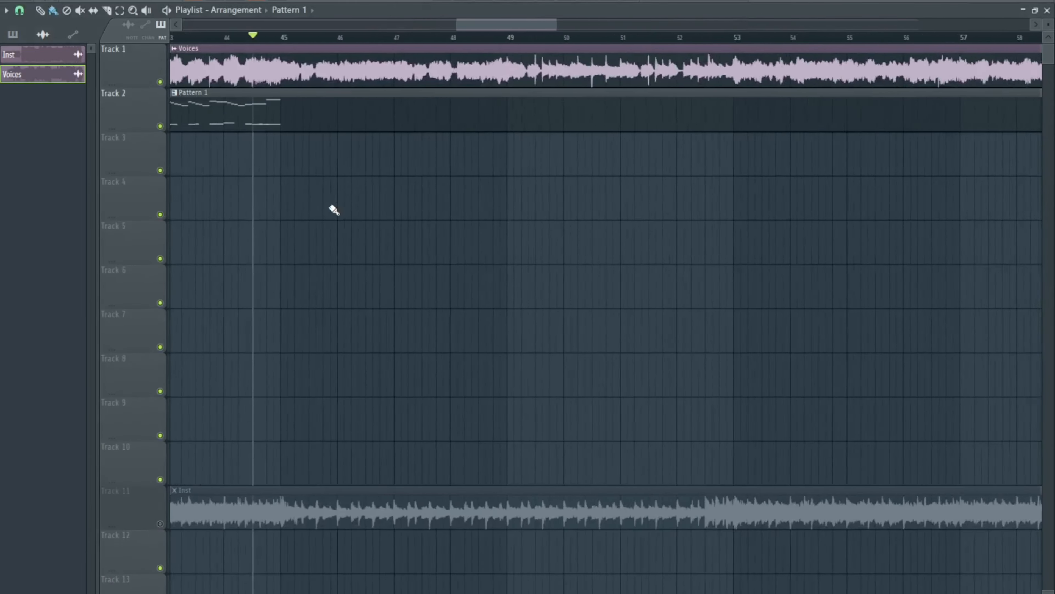
{"action": "scroll", "coordinate": [286, 171], "scroll_direction": "down", "scroll_amount": 2}
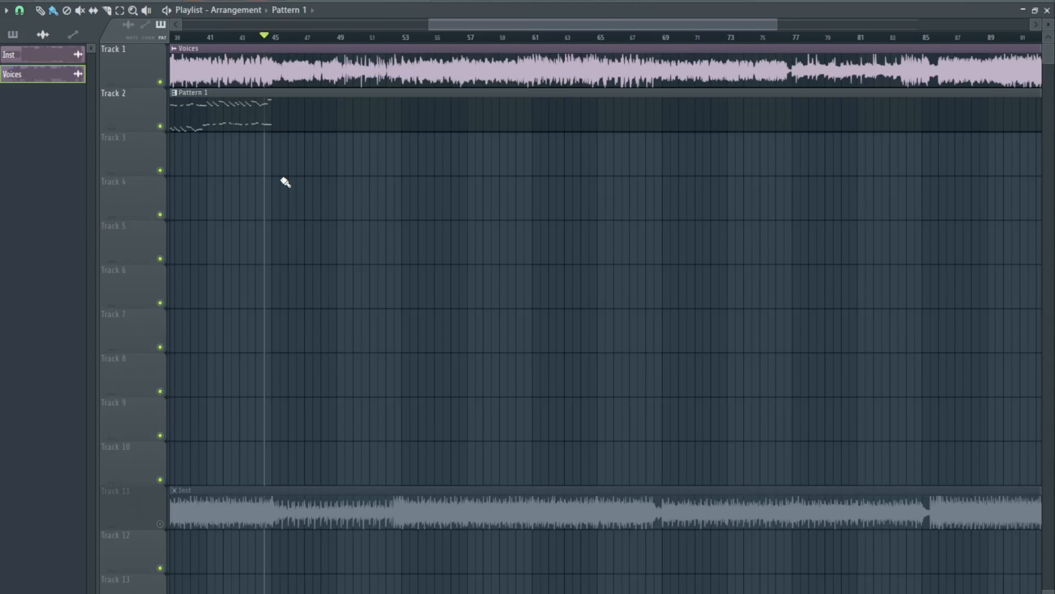
{"action": "scroll", "coordinate": [287, 212], "scroll_direction": "down", "scroll_amount": 5}
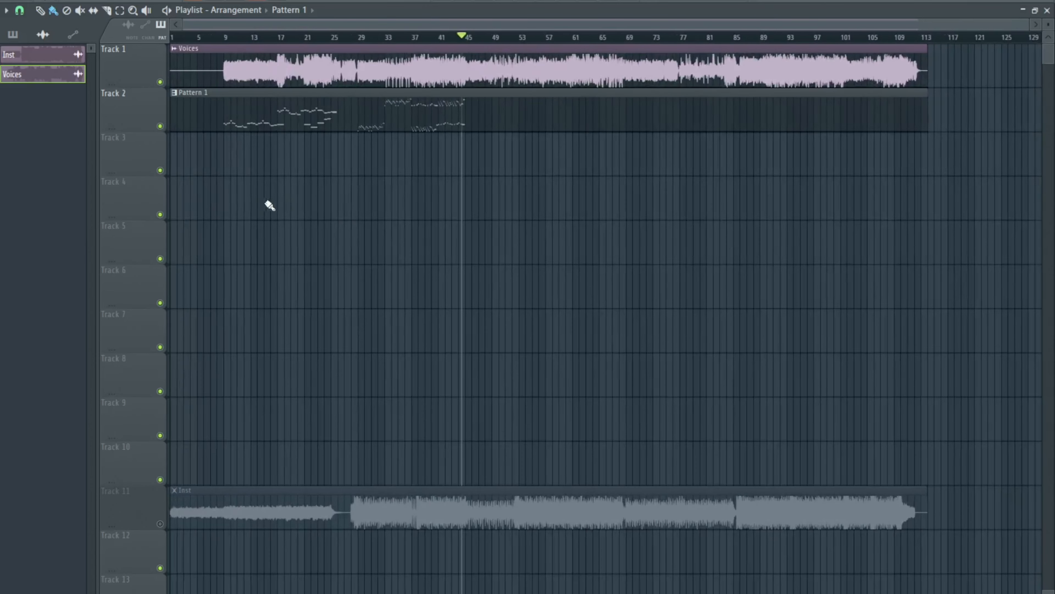
{"action": "scroll", "coordinate": [238, 219], "scroll_direction": "up", "scroll_amount": 6}
{"action": "scroll", "coordinate": [311, 210], "scroll_direction": "down", "scroll_amount": 5}
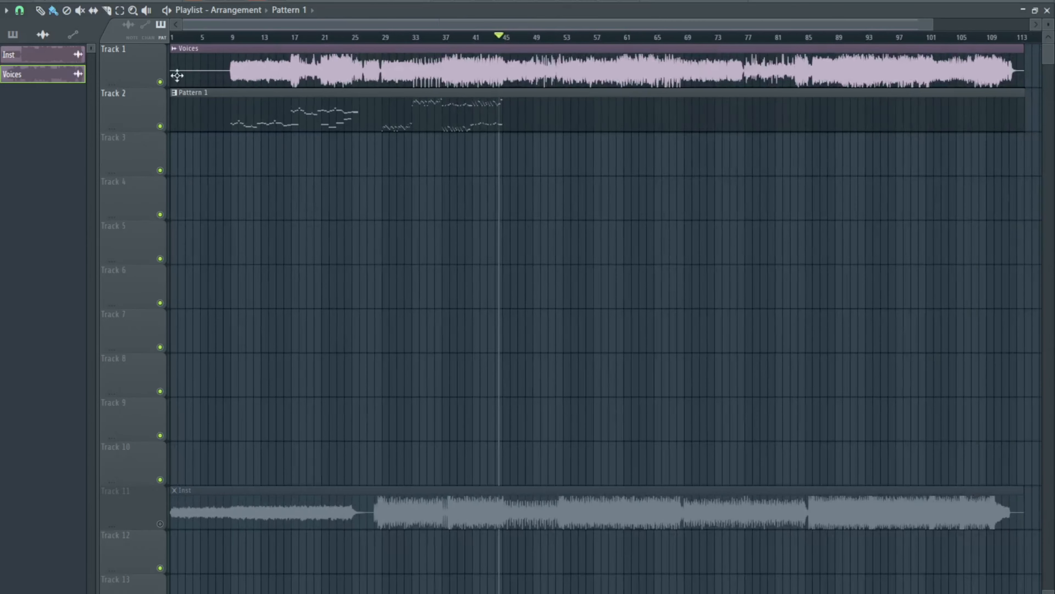
{"action": "left_click", "coordinate": [160, 82]}
{"action": "left_click_drag", "start_coordinate": [474, 37], "coordinate": [236, 33]}
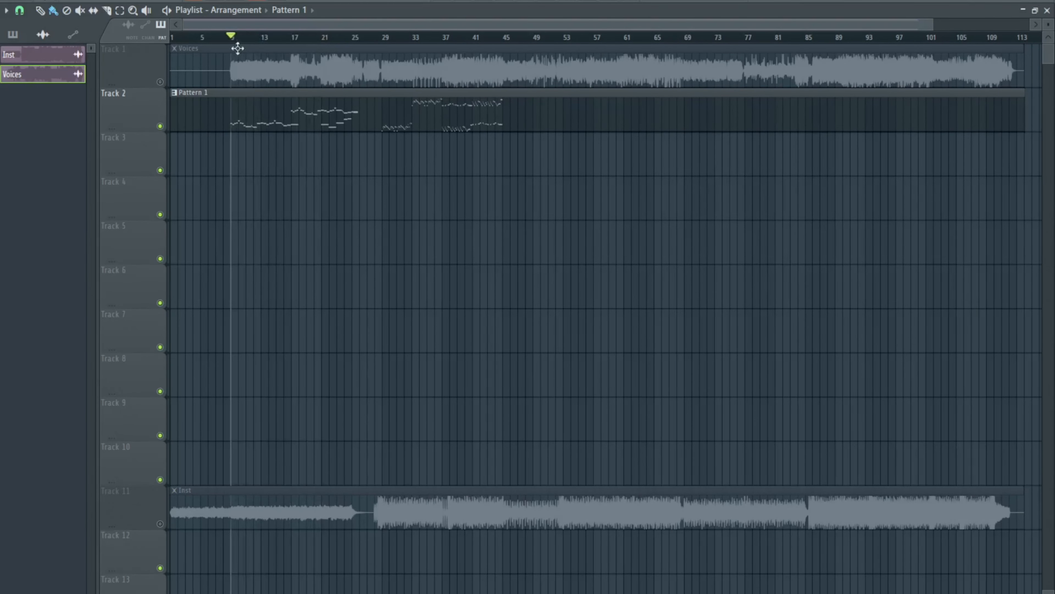
Examine the Pattern 1 notes from bar 9 to bar 45 against the Voices and Inst waveforms
{"action": "scroll", "coordinate": [358, 186], "scroll_direction": "up", "scroll_amount": 6}
{"action": "left_click_drag", "start_coordinate": [200, 204], "coordinate": [514, 243]}
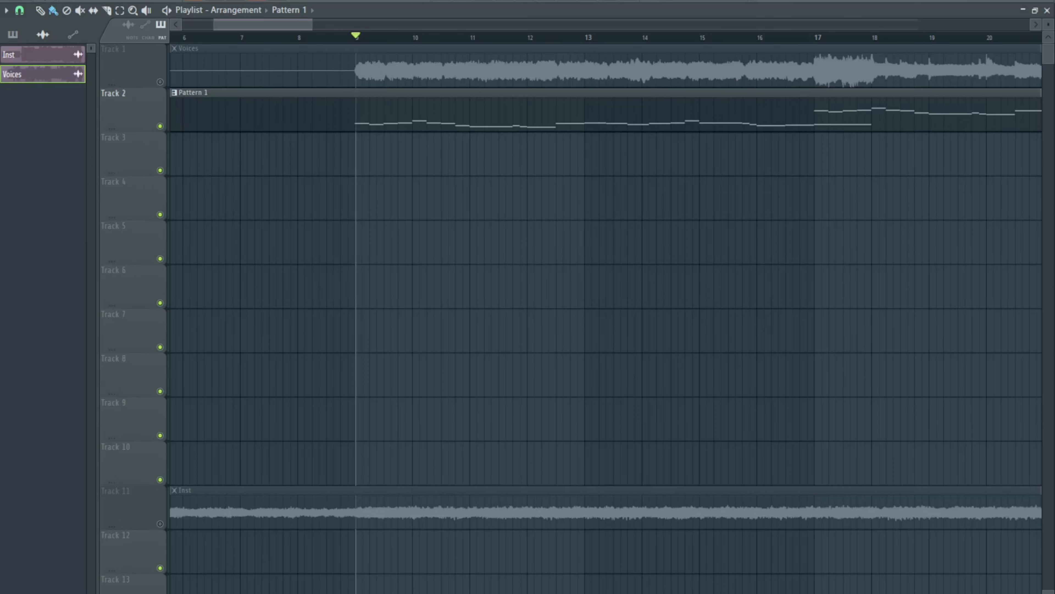
{"action": "left_click_drag", "start_coordinate": [629, 362], "coordinate": [241, 287]}
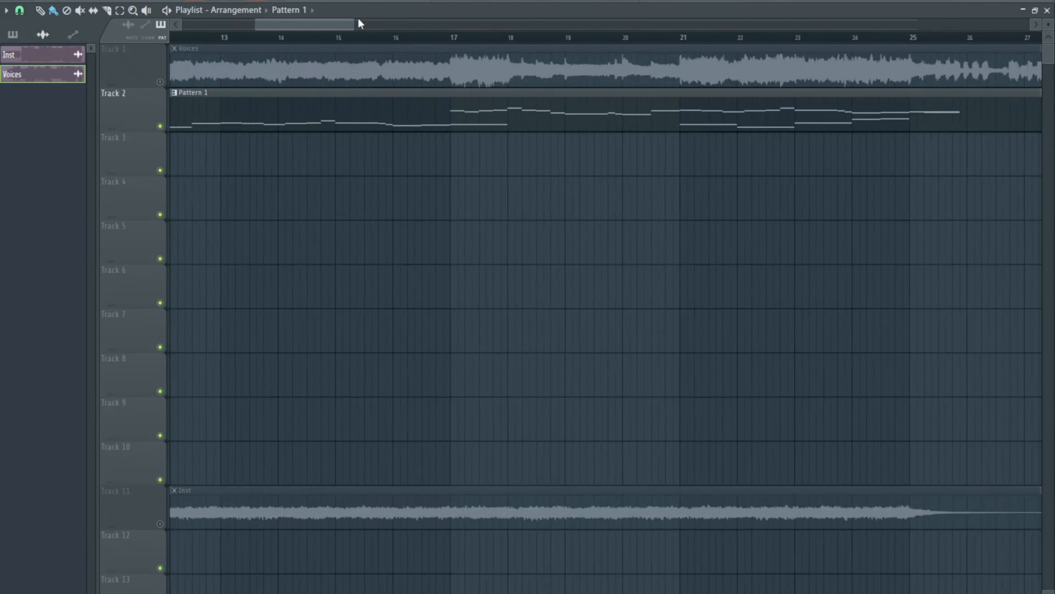
{"action": "left_click_drag", "start_coordinate": [351, 23], "coordinate": [892, 119]}
{"action": "left_click_drag", "start_coordinate": [758, 36], "coordinate": [243, 40]}
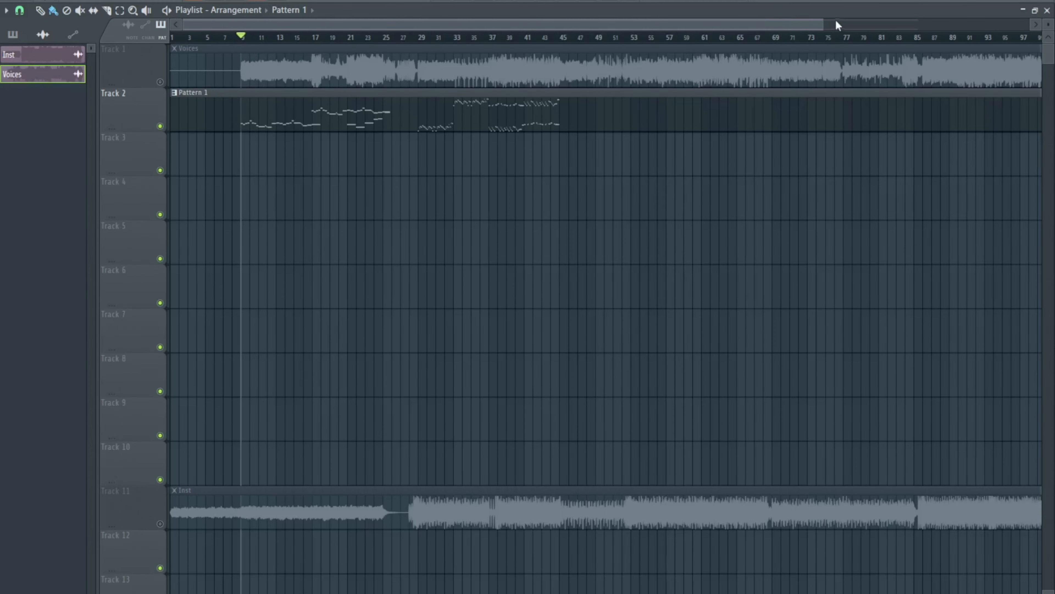
{"action": "left_click_drag", "start_coordinate": [824, 22], "coordinate": [1010, 22]}
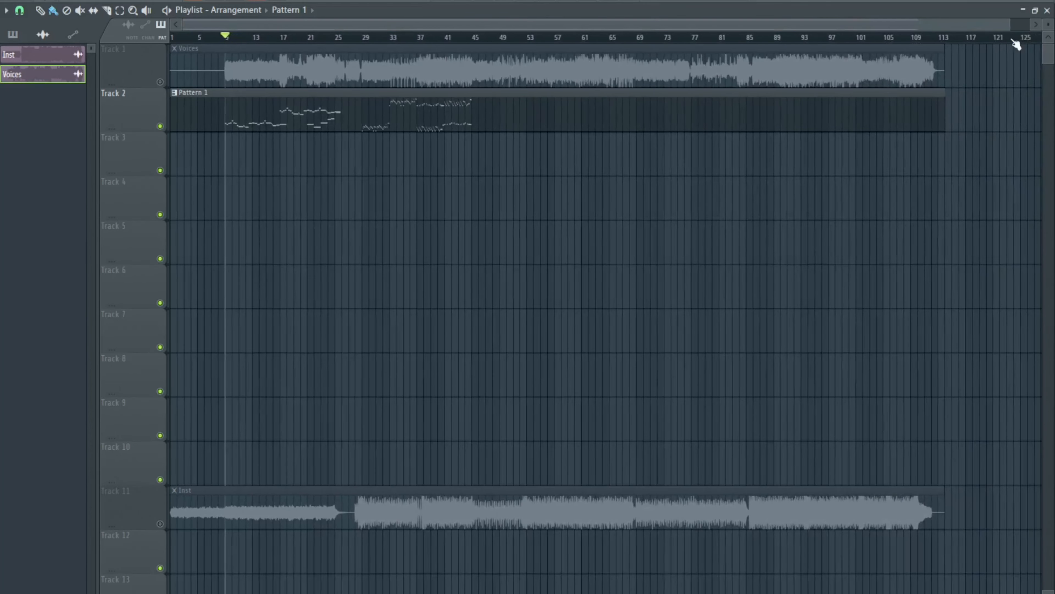
{"action": "scroll", "coordinate": [244, 175], "scroll_direction": "down", "scroll_amount": 1}
{"action": "scroll", "coordinate": [247, 167], "scroll_direction": "up", "scroll_amount": 1}
{"action": "scroll", "coordinate": [214, 149], "scroll_direction": "up", "scroll_amount": 2}
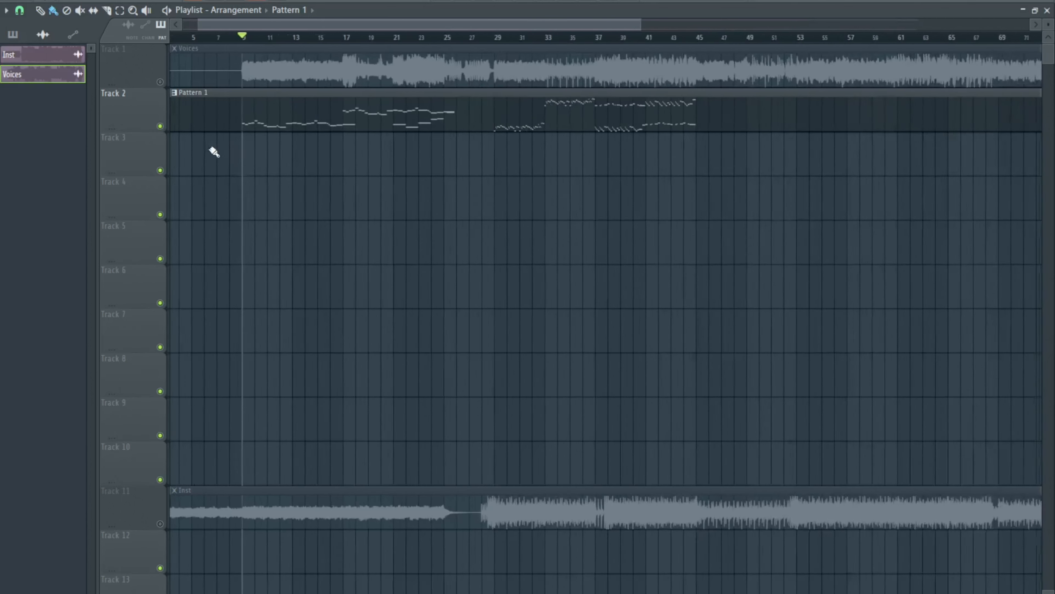
{"action": "scroll", "coordinate": [370, 184], "scroll_direction": "up", "scroll_amount": 1}
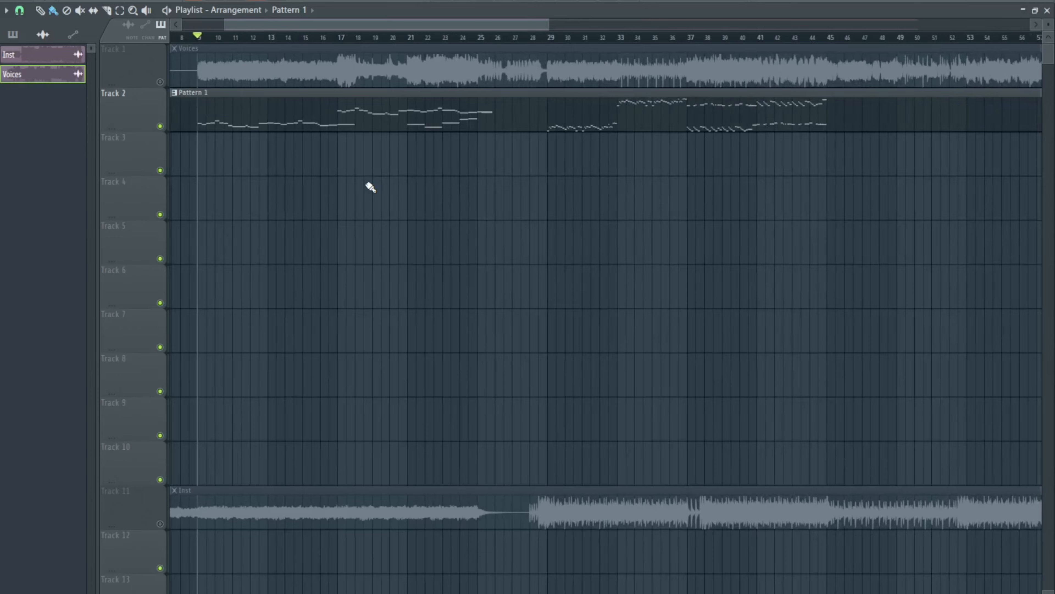
Play Pattern 1 alone from bar 9 through to the end of its notes near bar 45
{"action": "scroll", "coordinate": [386, 189], "scroll_direction": "left", "scroll_amount": 2}
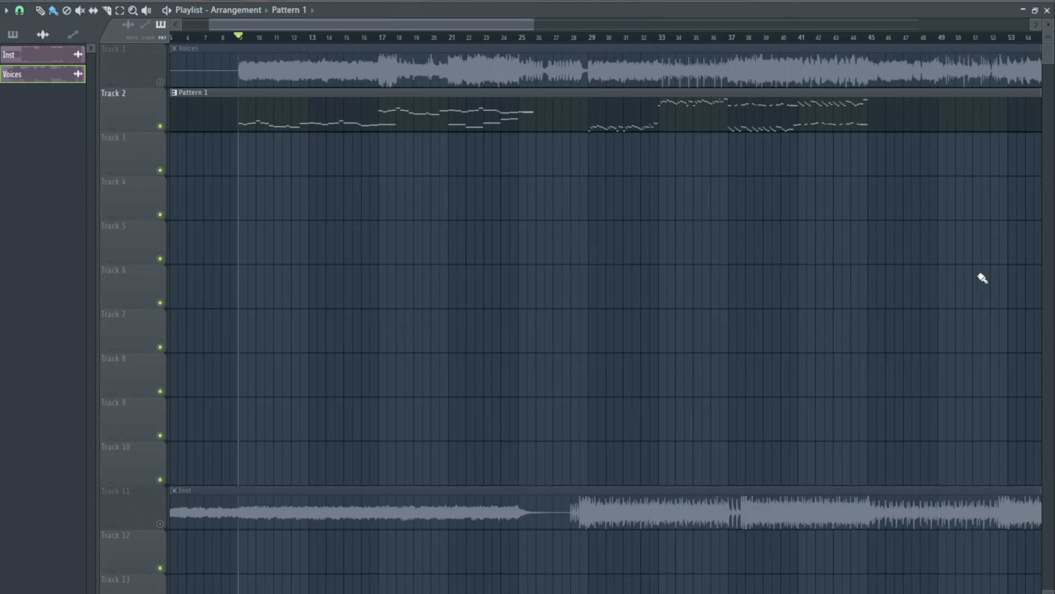
{"action": "key", "text": "space"}
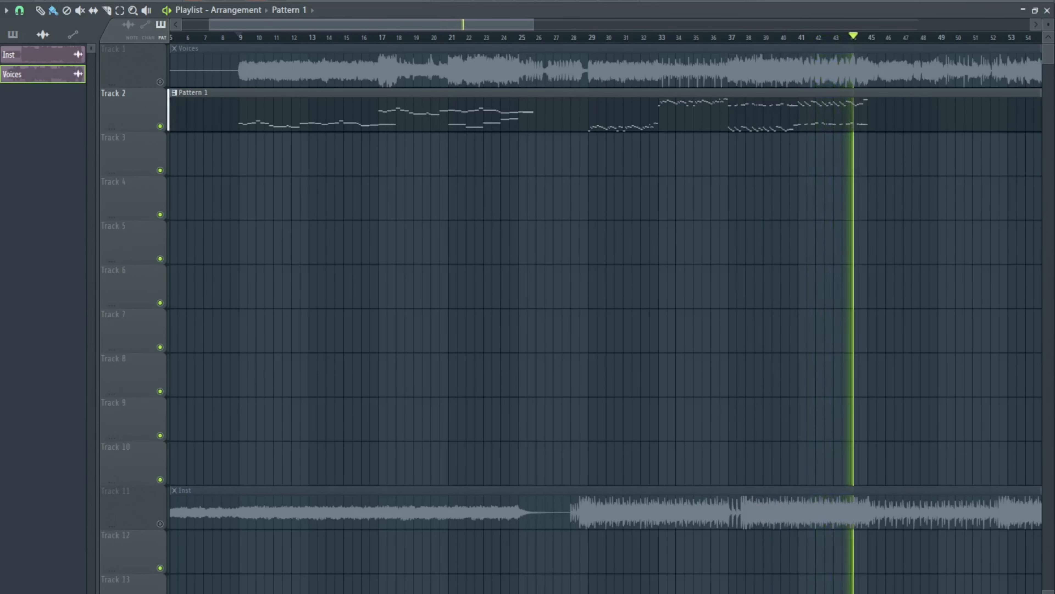
{"action": "key", "text": "space"}
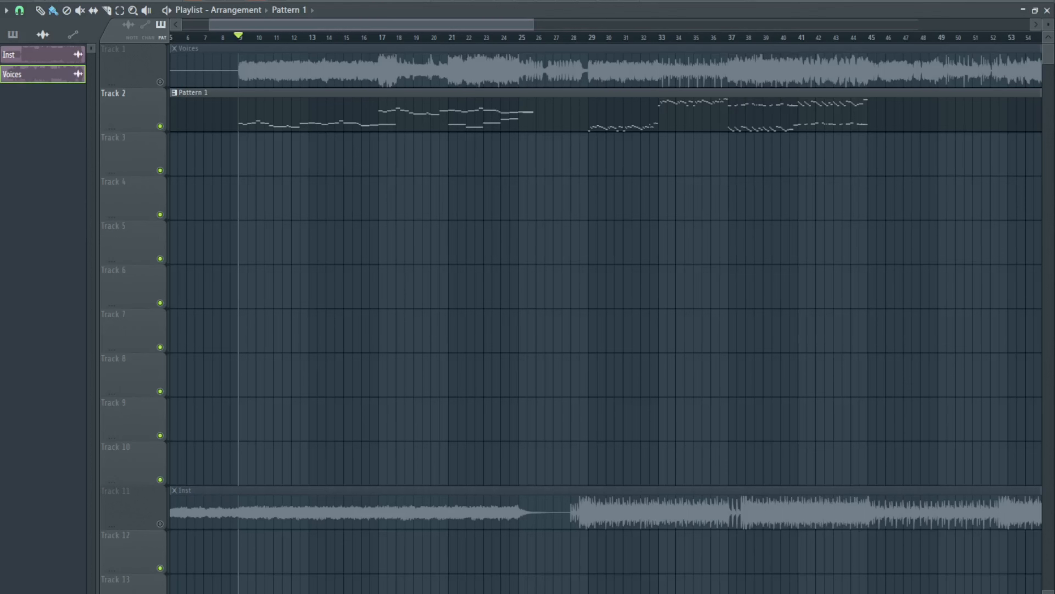
{"action": "scroll", "coordinate": [416, 206], "scroll_direction": "right", "scroll_amount": 4}
{"action": "scroll", "coordinate": [315, 203], "scroll_direction": "down", "scroll_amount": 7}
{"action": "scroll", "coordinate": [433, 165], "scroll_direction": "up", "scroll_amount": 6}
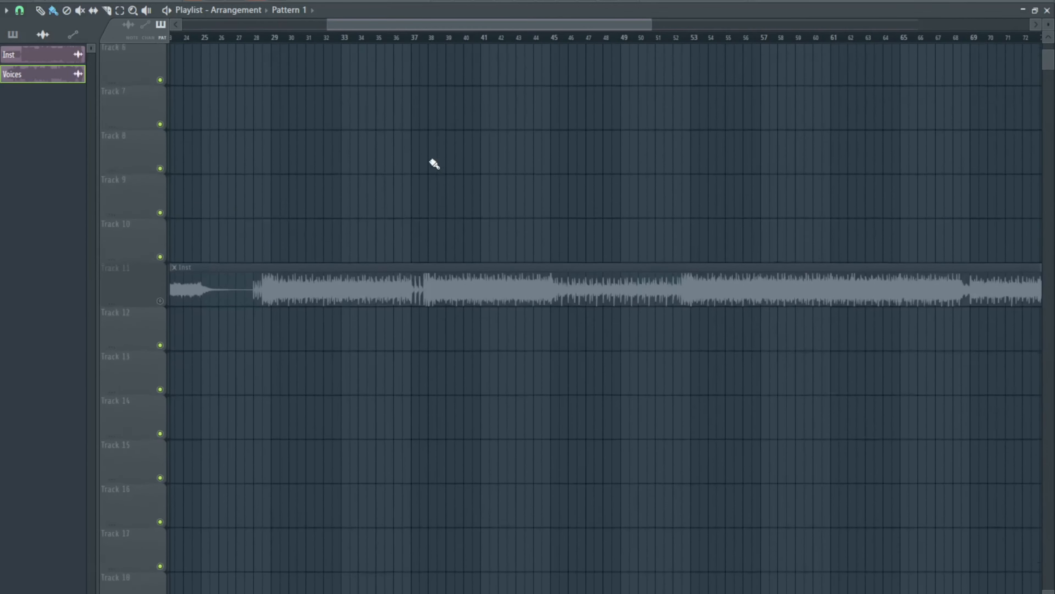
{"action": "left_click_drag", "start_coordinate": [612, 94], "coordinate": [687, 190]}
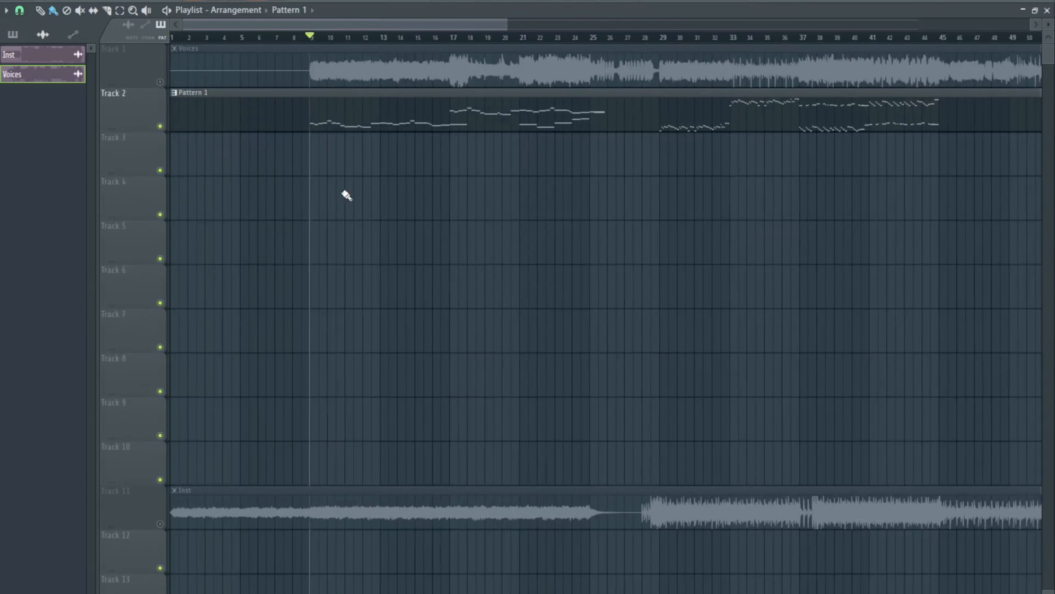
{"action": "left_click_drag", "start_coordinate": [506, 20], "coordinate": [1007, 28]}
{"action": "scroll", "coordinate": [396, 189], "scroll_direction": "up", "scroll_amount": 4}
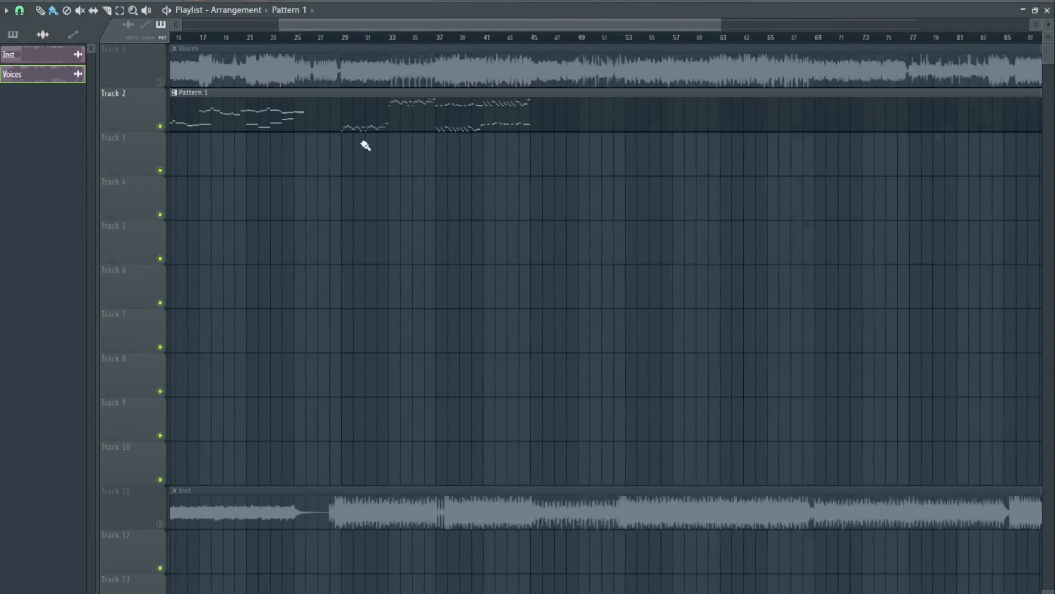
{"action": "scroll", "coordinate": [301, 161], "scroll_direction": "down", "scroll_amount": 4}
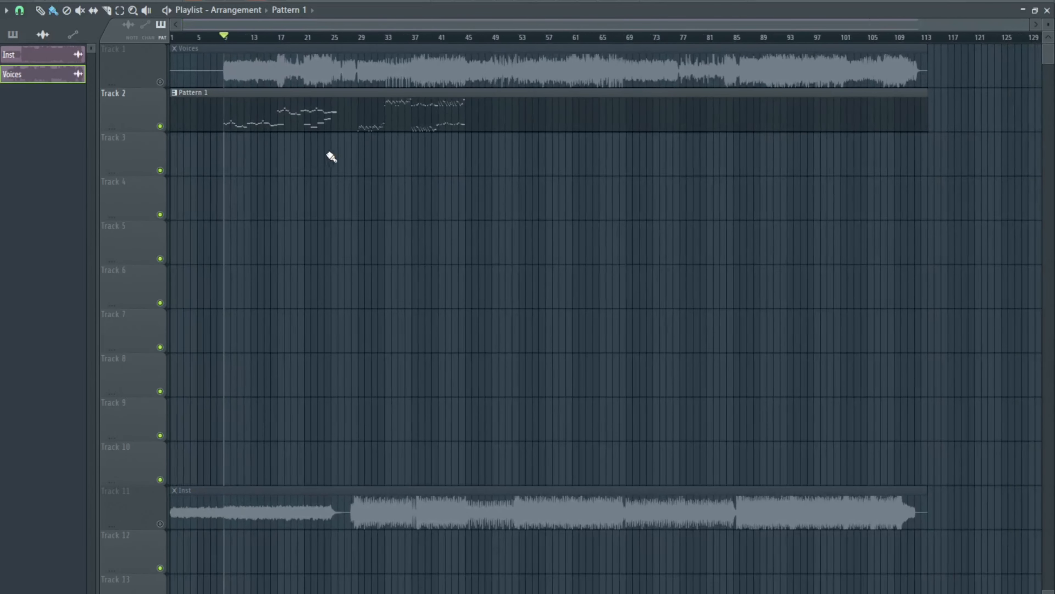